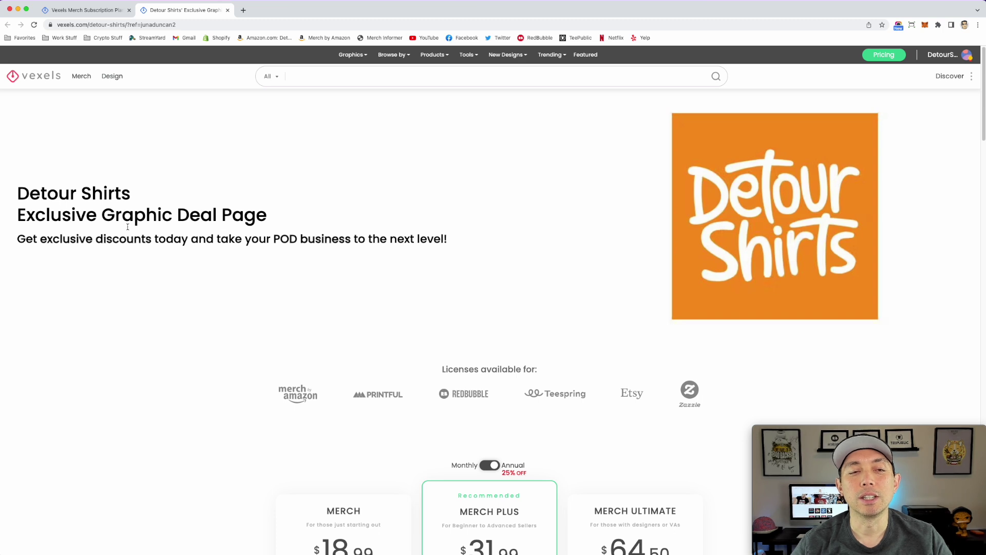
Step: Examine the deal page's subscription plans, free Mother's Day bundle, print-ready designs and T-Shirt Maker section
{"action": "scroll", "coordinate": [638, 244], "scroll_direction": "down", "scroll_amount": 7}
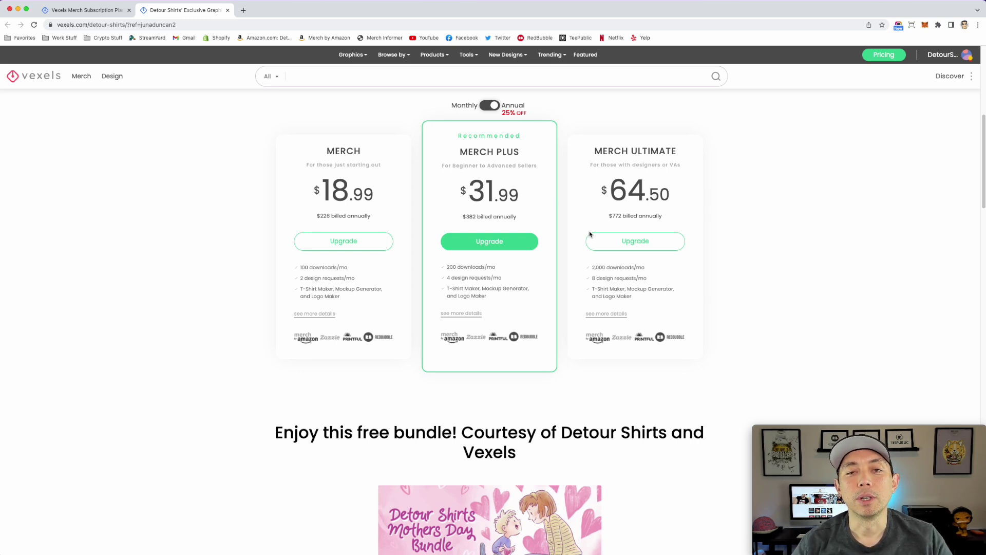
{"action": "scroll", "coordinate": [532, 265], "scroll_direction": "down", "scroll_amount": 5}
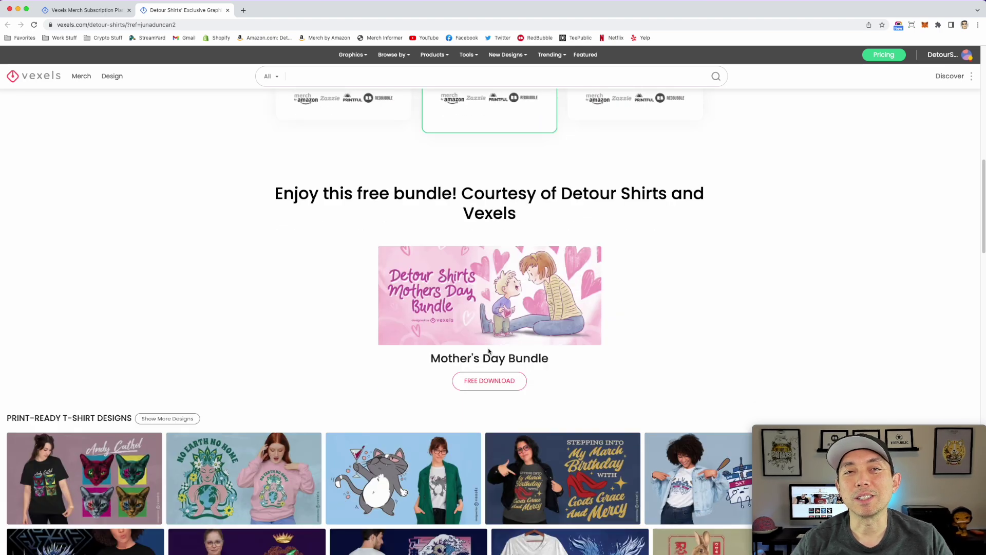
{"action": "scroll", "coordinate": [604, 266], "scroll_direction": "down", "scroll_amount": 1}
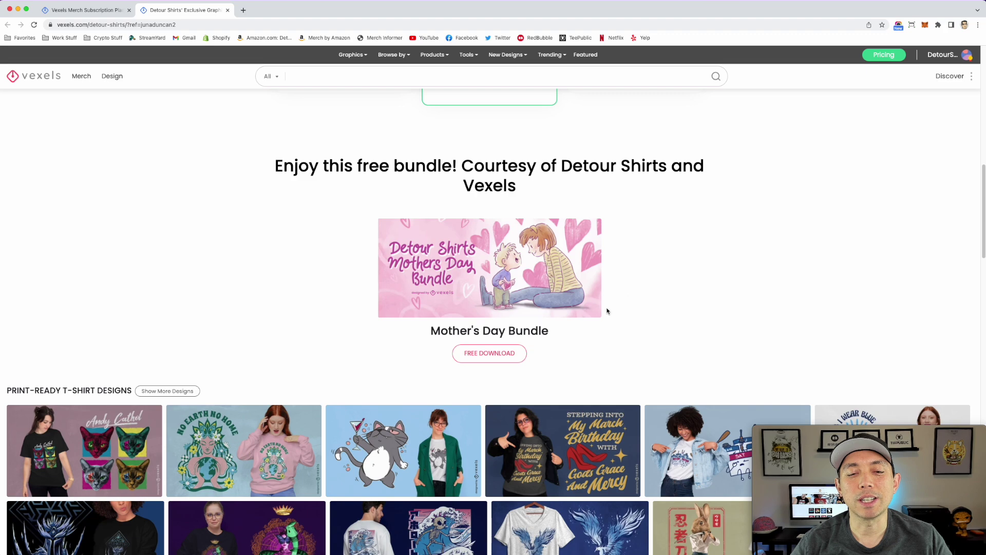
{"action": "scroll", "coordinate": [608, 310], "scroll_direction": "down", "scroll_amount": 5}
{"action": "scroll", "coordinate": [628, 298], "scroll_direction": "down", "scroll_amount": 4}
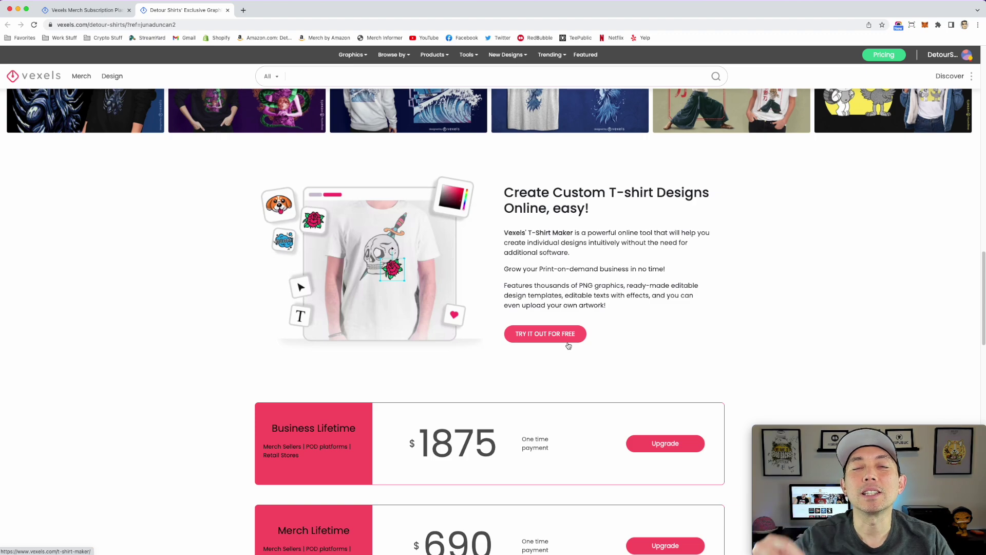
{"action": "scroll", "coordinate": [623, 183], "scroll_direction": "up", "scroll_amount": 20}
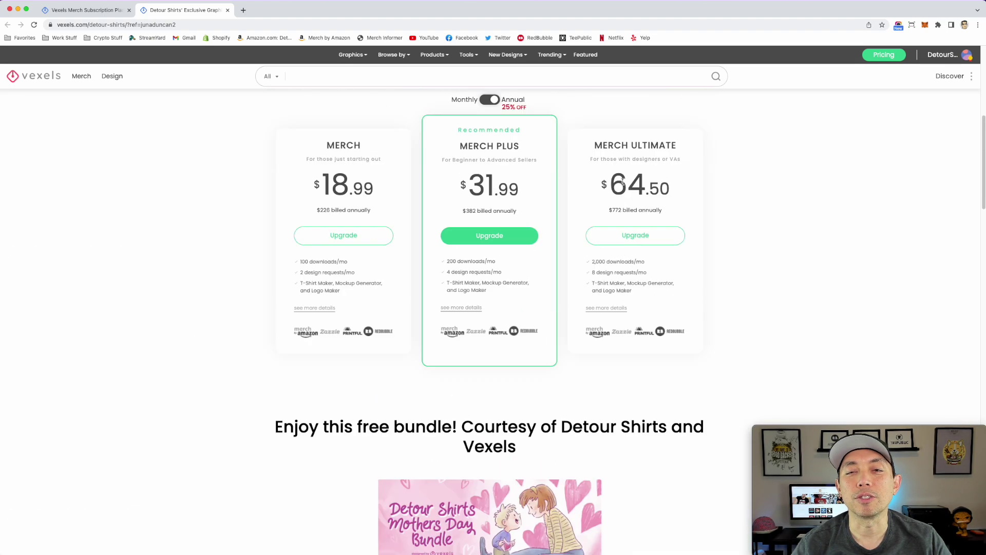
{"action": "scroll", "coordinate": [622, 182], "scroll_direction": "down", "scroll_amount": 20}
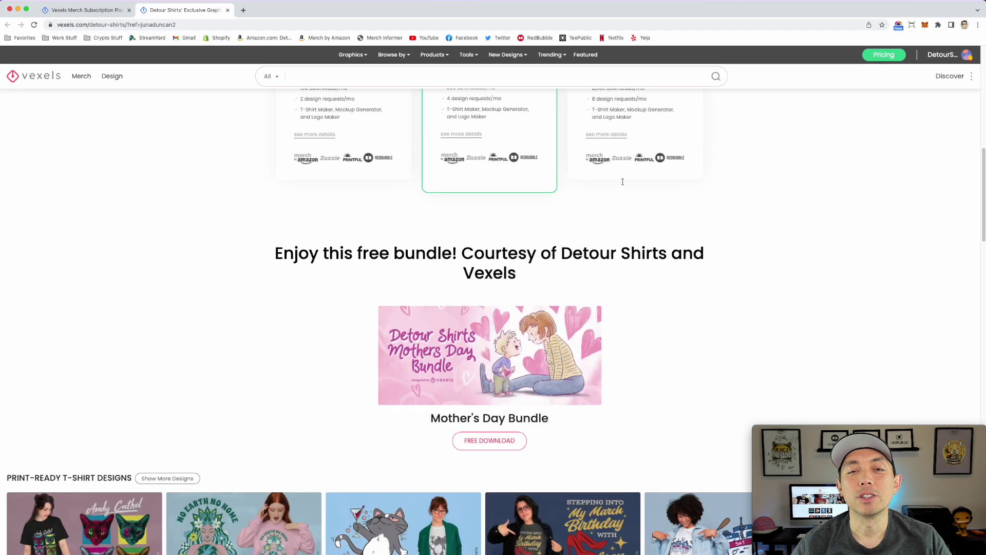
{"action": "scroll", "coordinate": [623, 182], "scroll_direction": "down", "scroll_amount": 4}
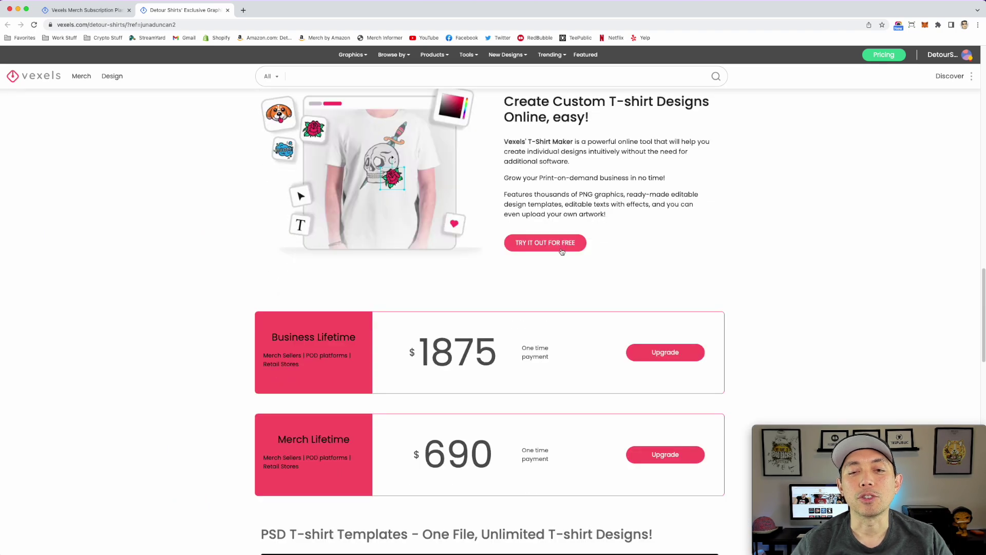
Step: Open the free online T-Shirt Maker and show its T-shirt mockup models
{"action": "left_click", "coordinate": [561, 245]}
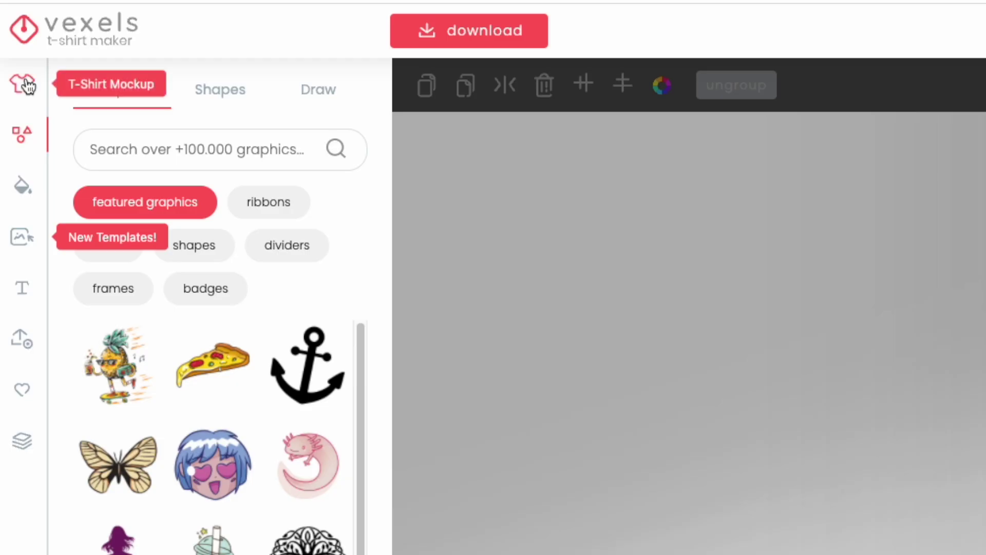
{"action": "left_click", "coordinate": [9, 80]}
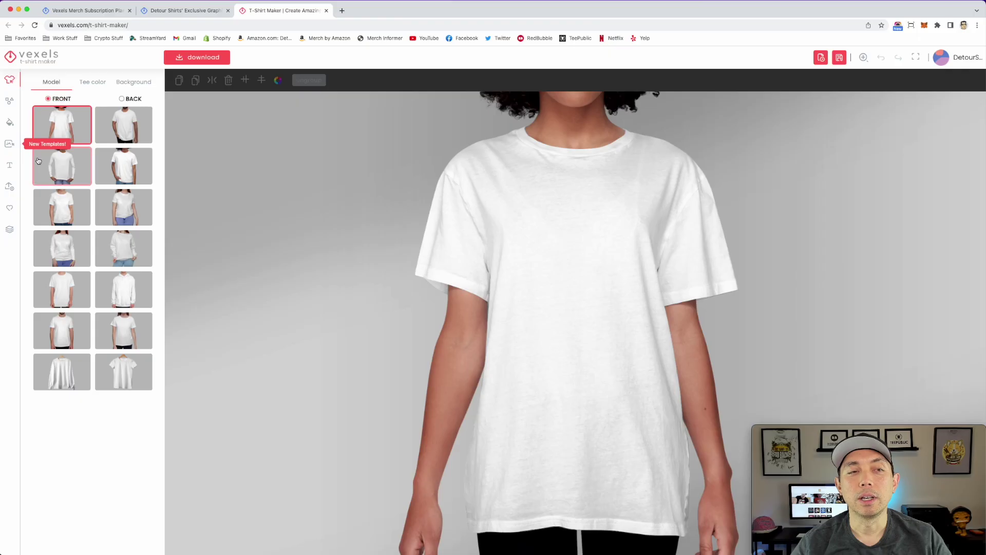
Step: Try several front-view worn mockups, including short-sleeve tees on male and female models and a long-sleeve shirt
{"action": "left_click", "coordinate": [290, 201]}
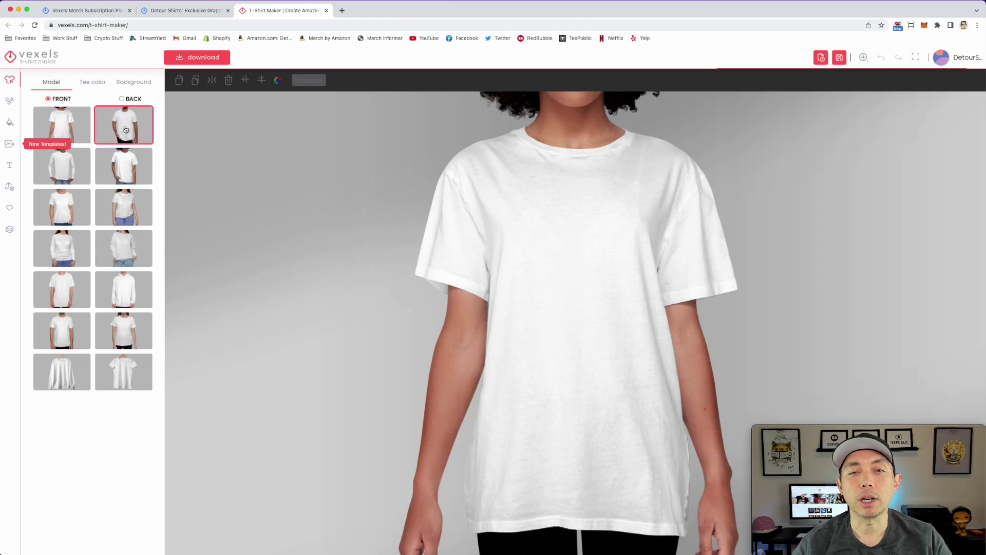
{"action": "left_click", "coordinate": [66, 160]}
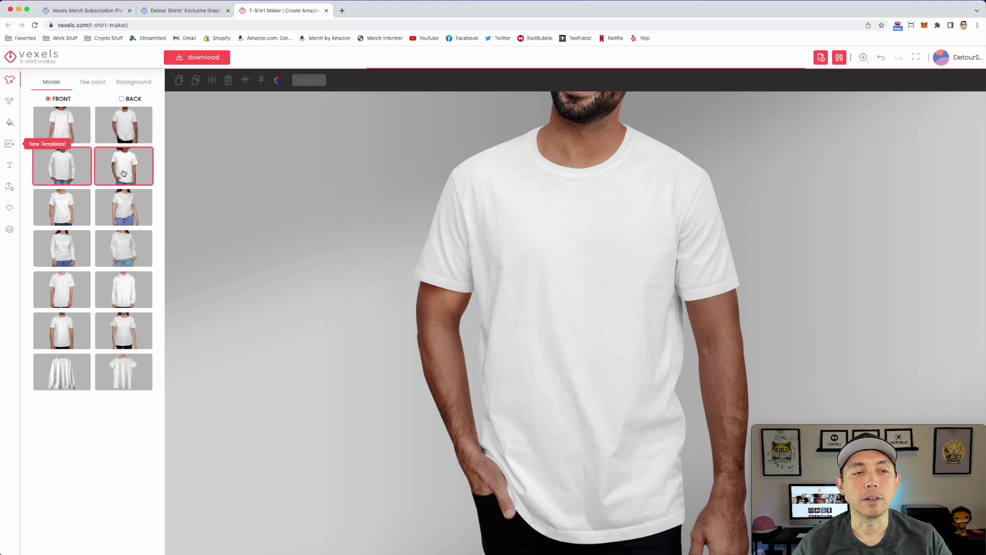
{"action": "left_click", "coordinate": [9, 146]}
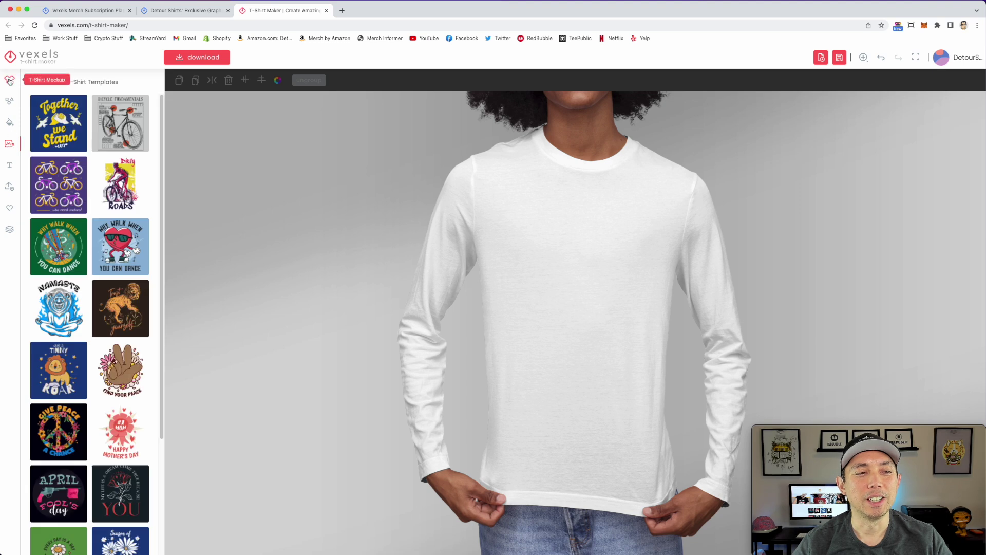
{"action": "left_click", "coordinate": [9, 80]}
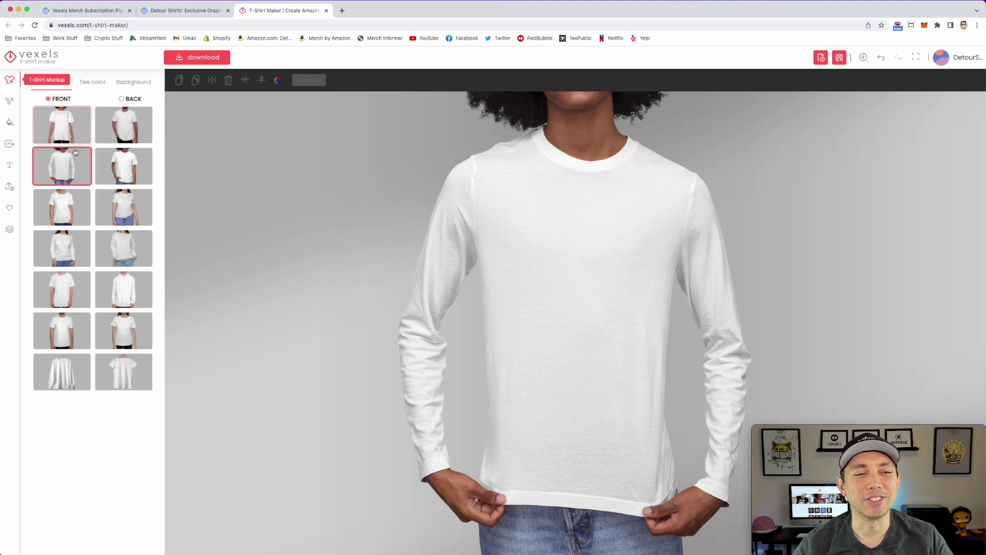
{"action": "left_click", "coordinate": [116, 164]}
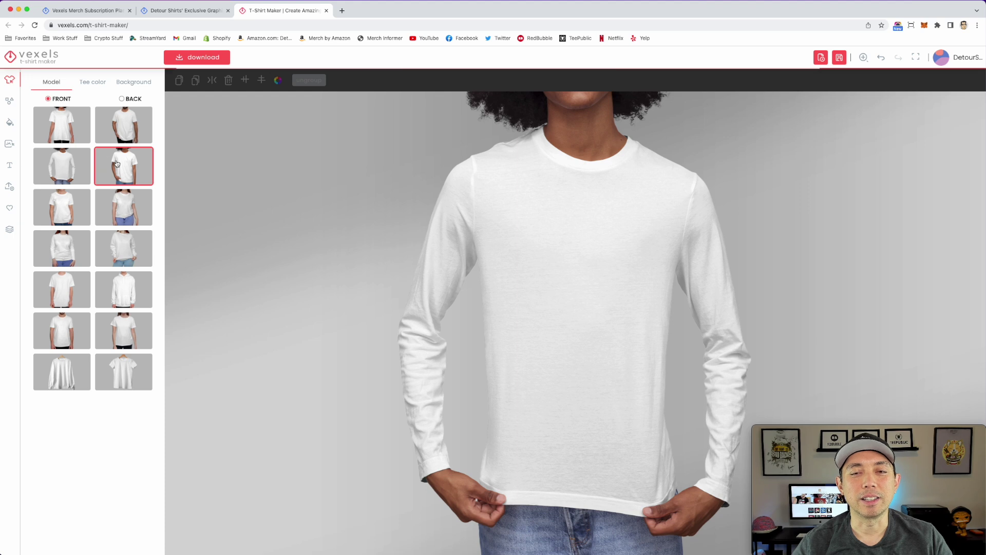
{"action": "left_click", "coordinate": [55, 206]}
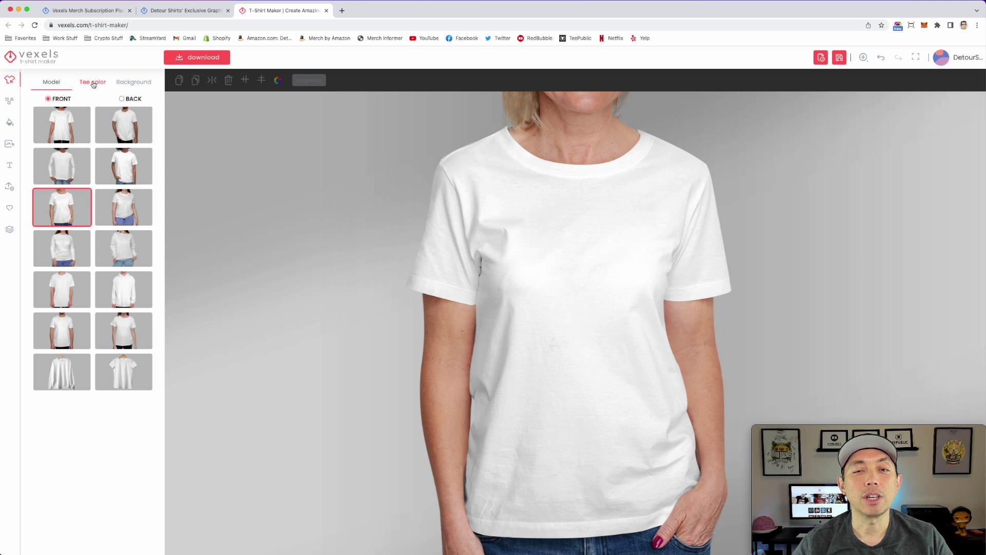
{"action": "left_click", "coordinate": [126, 130]}
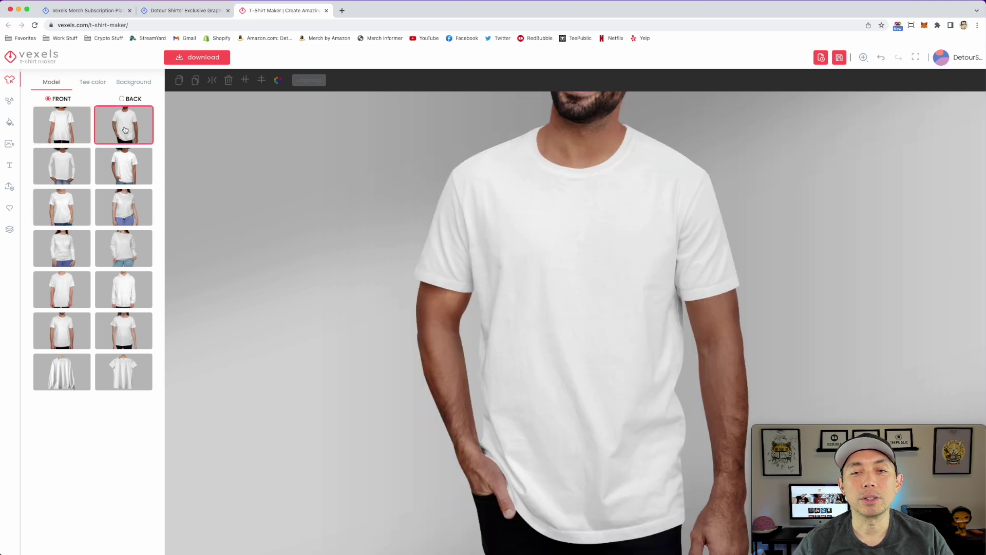
{"action": "left_click", "coordinate": [63, 127]}
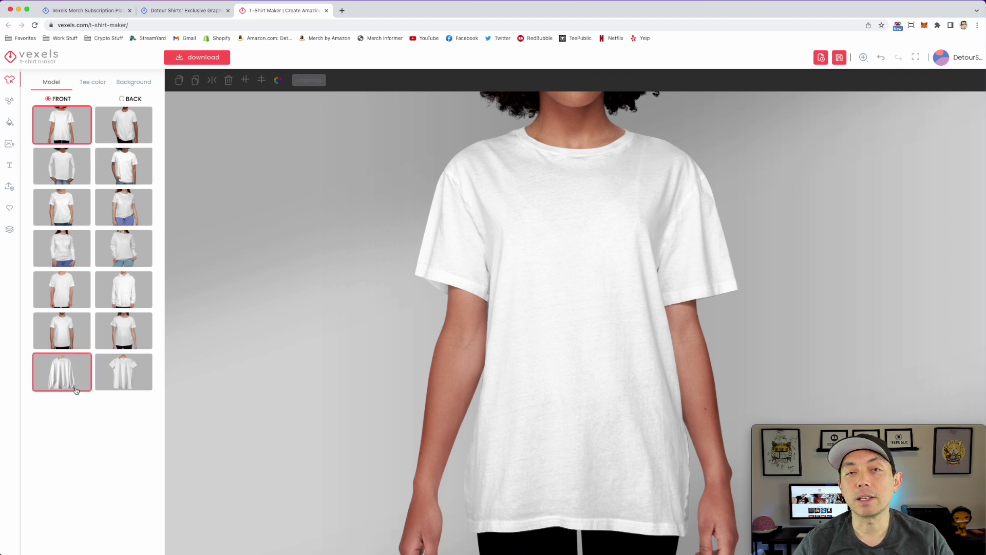
Step: Try the front-view mockups on a wooden hanger, both the T-shirt and the sweatshirt
{"action": "left_click", "coordinate": [119, 380]}
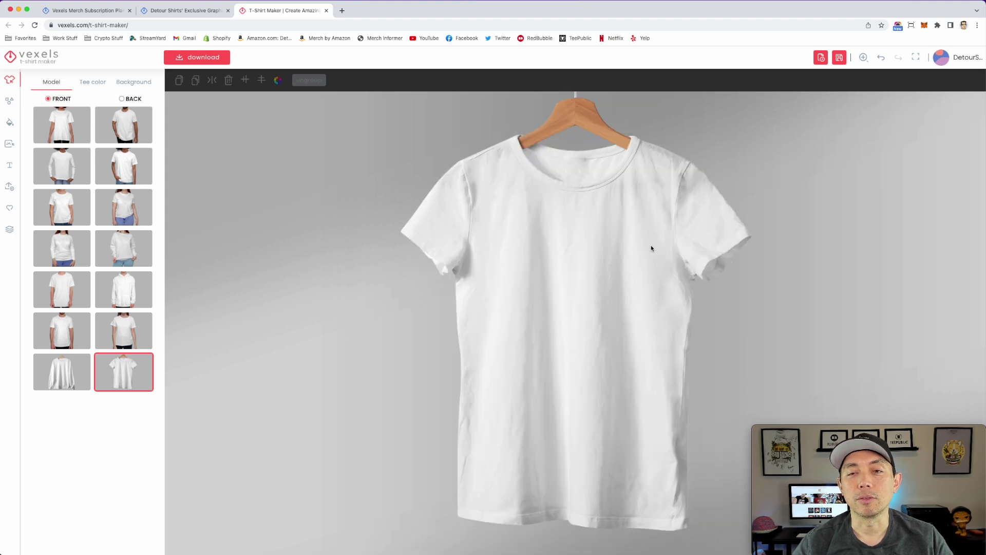
{"action": "left_click", "coordinate": [57, 376]}
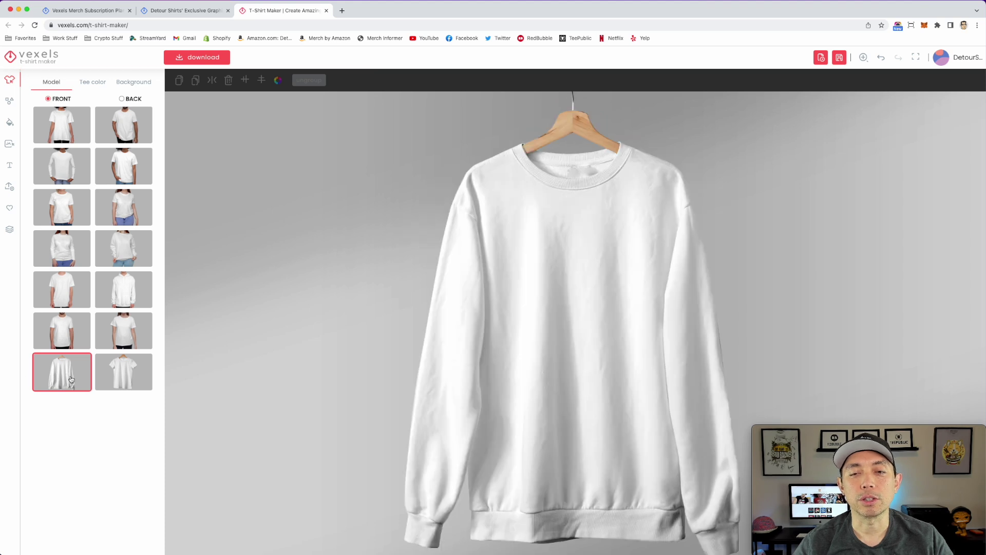
{"action": "left_click", "coordinate": [114, 380]}
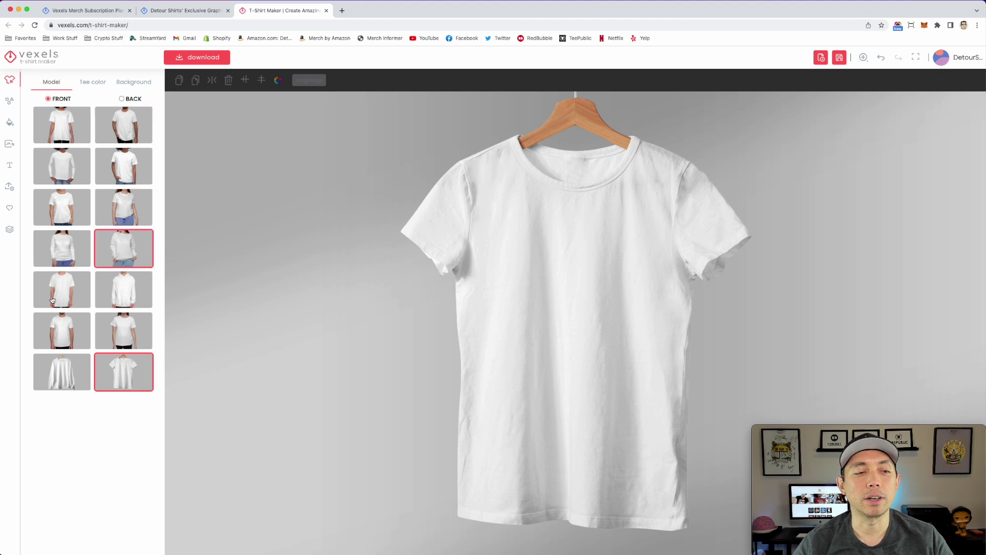
Step: Switch to the back-view mockups and try the first two long-sleeve models
{"action": "left_click", "coordinate": [122, 100]}
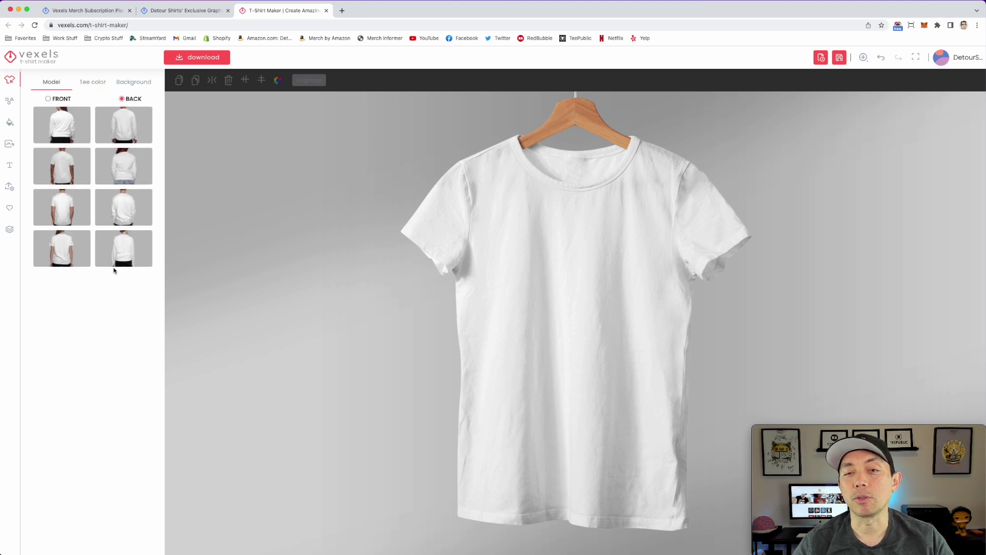
{"action": "left_click", "coordinate": [59, 142]}
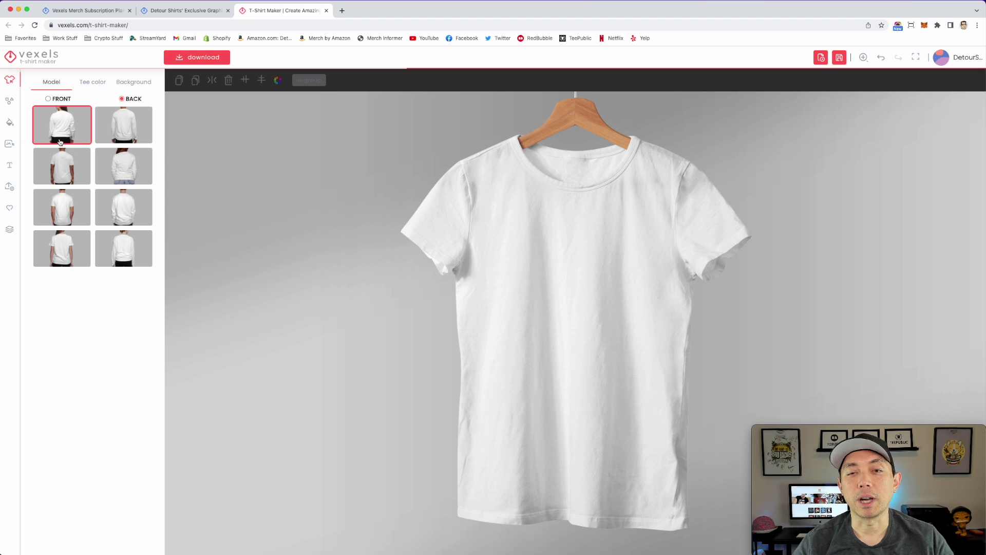
{"action": "left_click", "coordinate": [120, 125]}
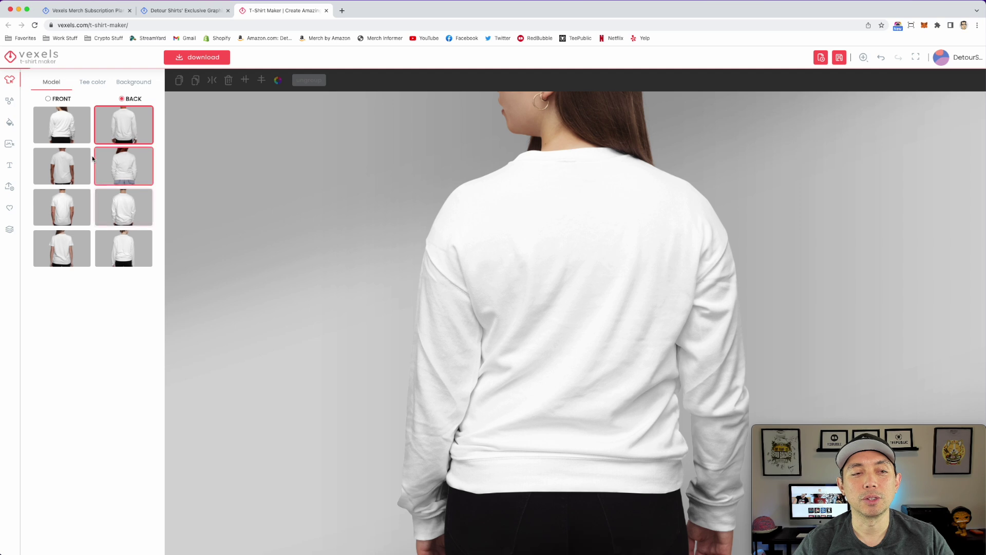
Step: Return to the front-view mockups and choose the first model, the woman in a loose short-sleeve tee
{"action": "left_click", "coordinate": [48, 98]}
{"action": "left_click", "coordinate": [53, 135]}
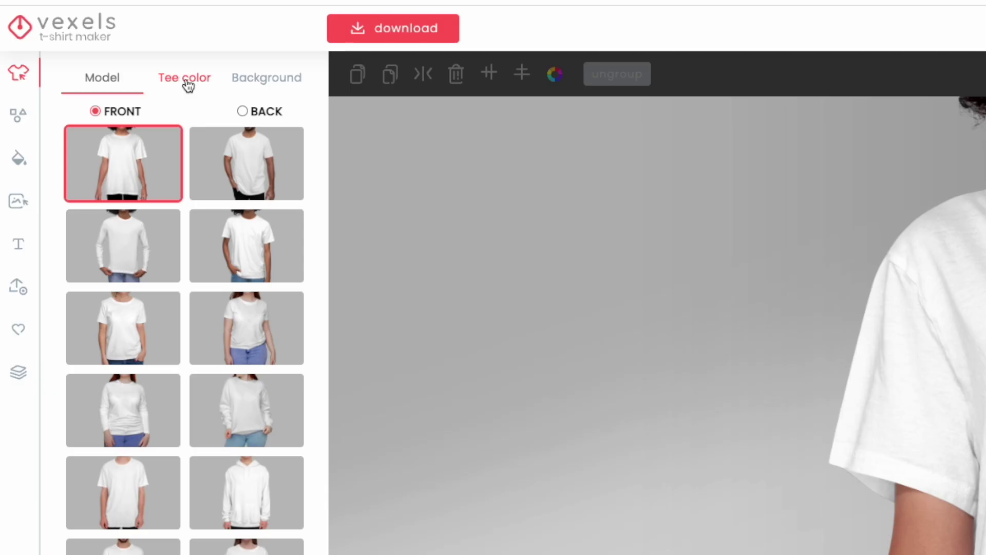
Step: Preview several Merch by Amazon product colors on the tee, including brown, blue, yellow and red, and set it to black (#00000c)
{"action": "left_click", "coordinate": [93, 83]}
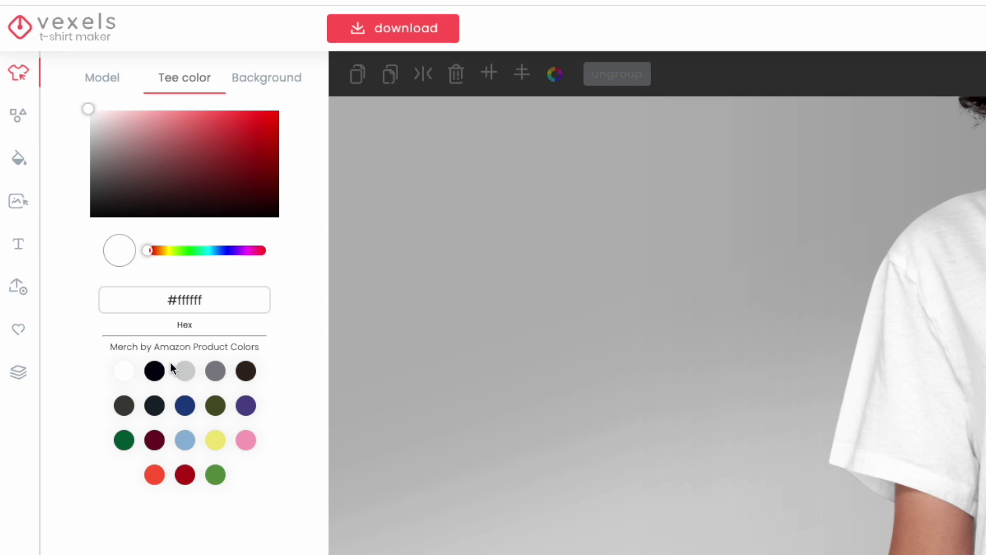
{"action": "left_click", "coordinate": [154, 371]}
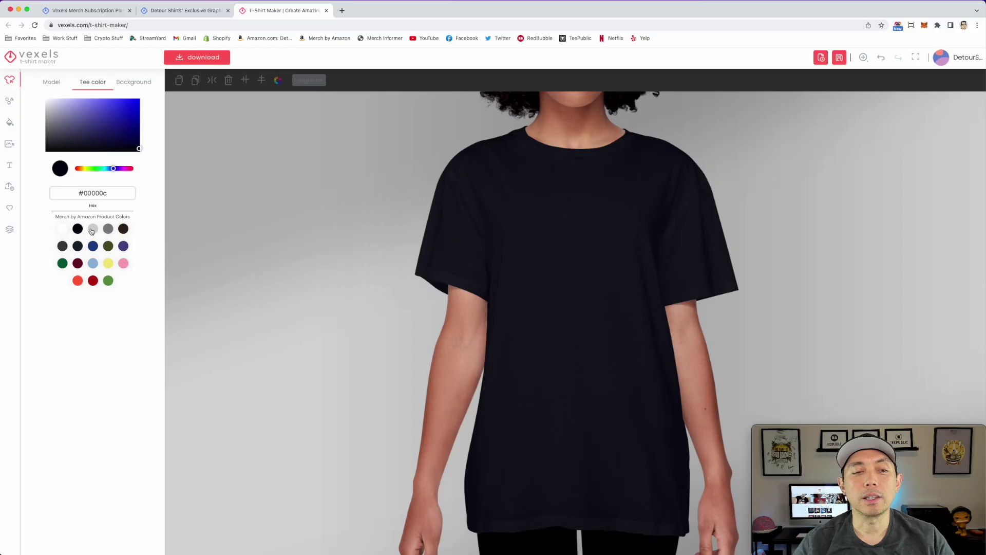
{"action": "left_click", "coordinate": [92, 230]}
{"action": "left_click", "coordinate": [108, 230]}
{"action": "left_click", "coordinate": [123, 229]}
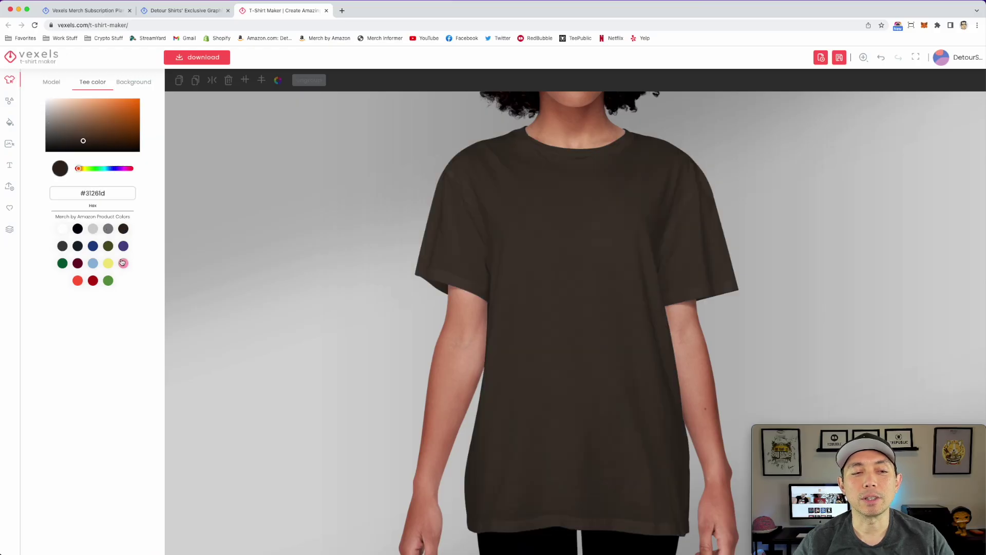
{"action": "left_click", "coordinate": [123, 247]}
{"action": "left_click", "coordinate": [94, 247]}
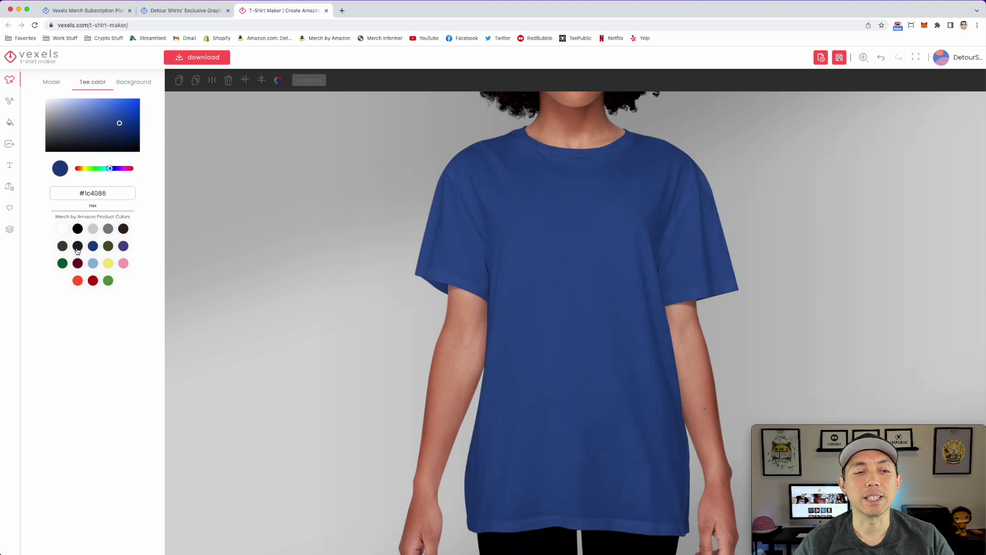
{"action": "left_click", "coordinate": [78, 249]}
{"action": "left_click", "coordinate": [108, 264]}
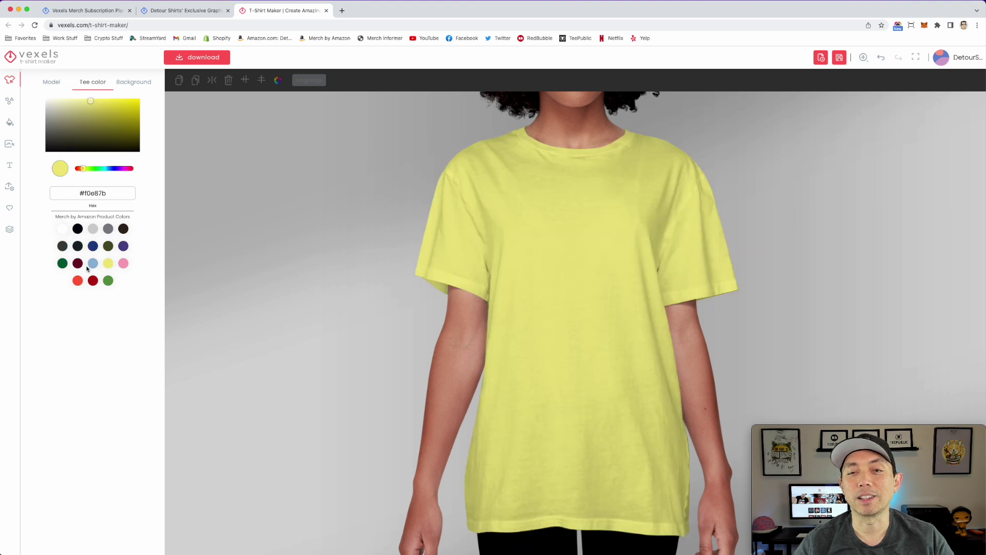
{"action": "left_click", "coordinate": [77, 281]}
{"action": "left_click", "coordinate": [93, 281]}
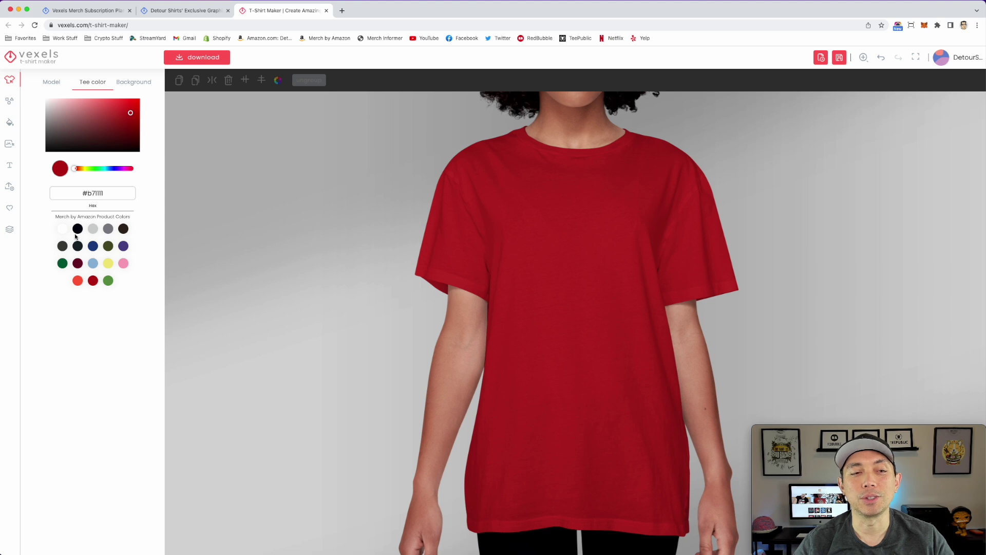
{"action": "left_click", "coordinate": [77, 229]}
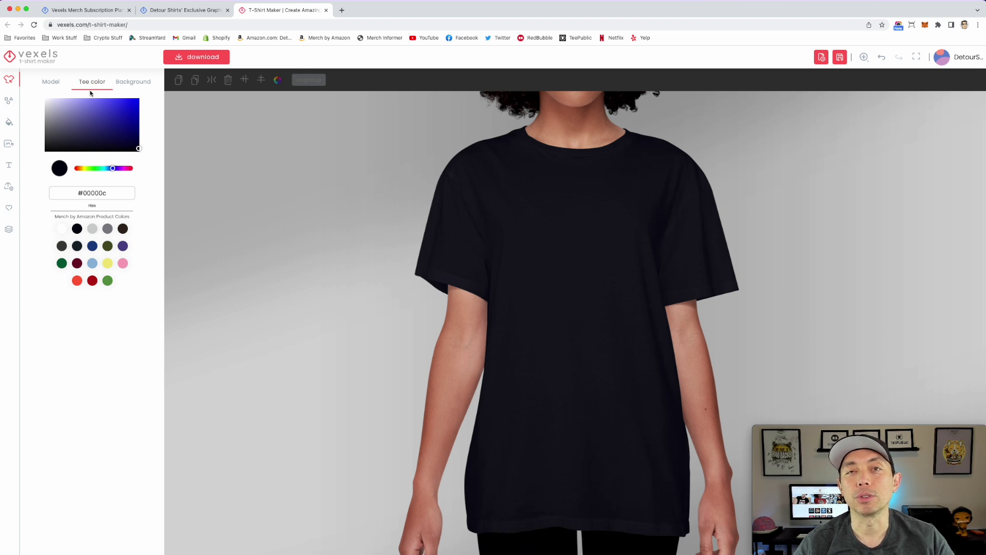
Step: Preview the palm-tree window and building backgrounds behind the model, and set the background to the green lawn
{"action": "left_click", "coordinate": [132, 83]}
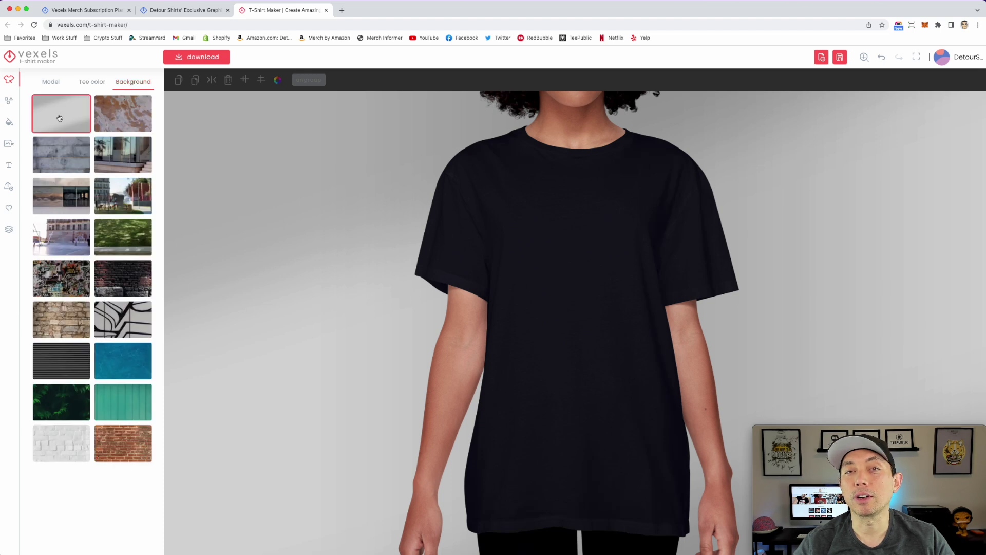
{"action": "left_click", "coordinate": [132, 160]}
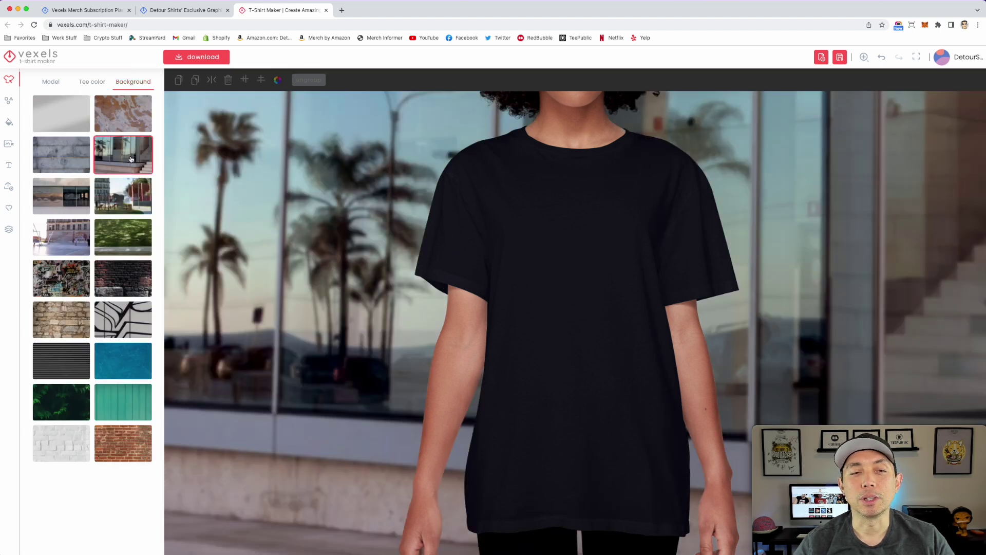
{"action": "left_click", "coordinate": [77, 203]}
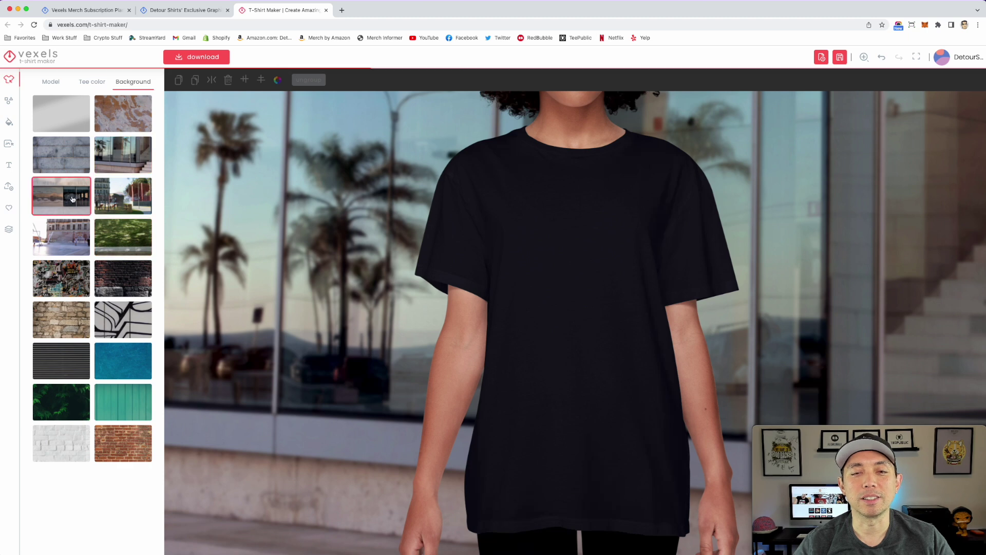
{"action": "left_click", "coordinate": [110, 237]}
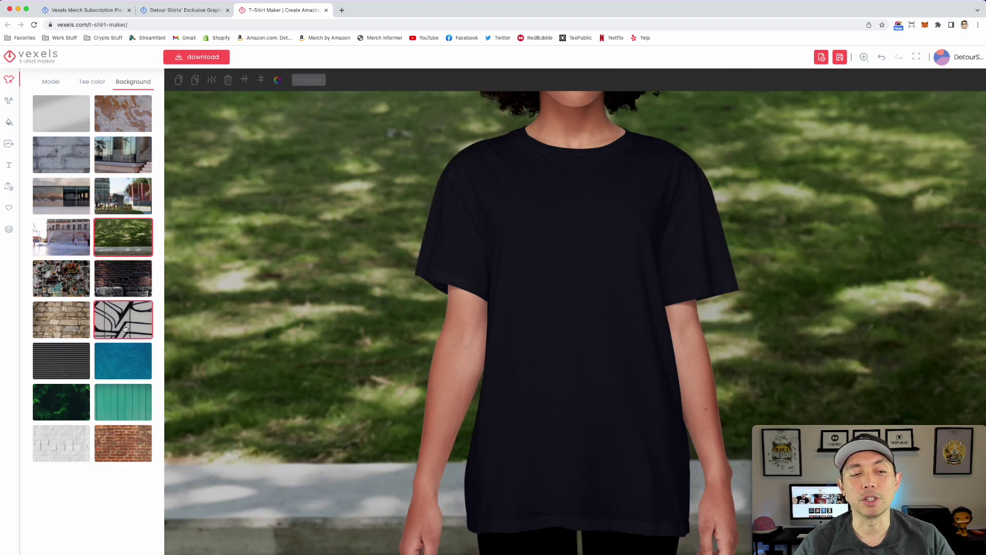
Step: Preview the black-lined wall, blue and dark-leaf backgrounds behind the model, and set the background to plain light gray
{"action": "left_click", "coordinate": [125, 329]}
{"action": "left_click", "coordinate": [124, 360]}
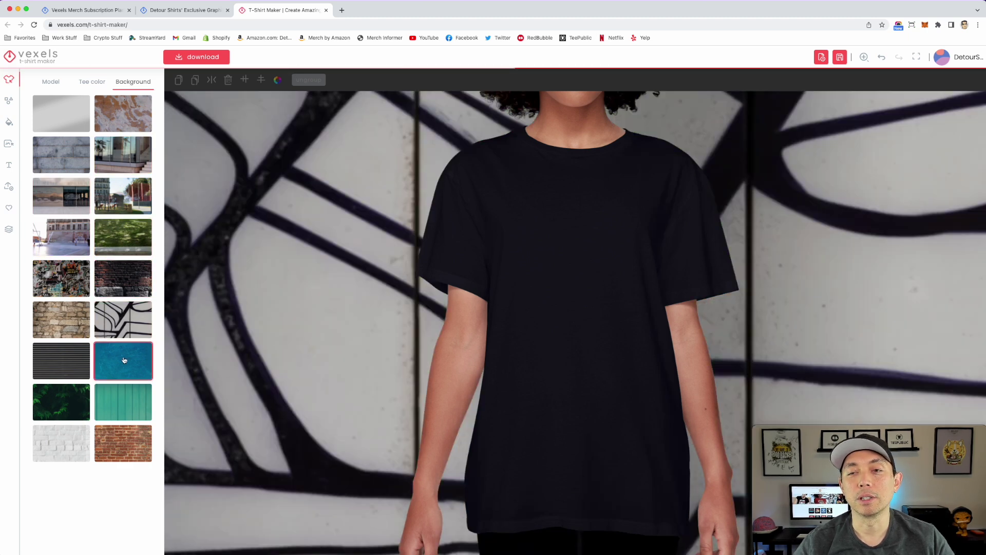
{"action": "left_click", "coordinate": [71, 402]}
{"action": "left_click", "coordinate": [74, 114]}
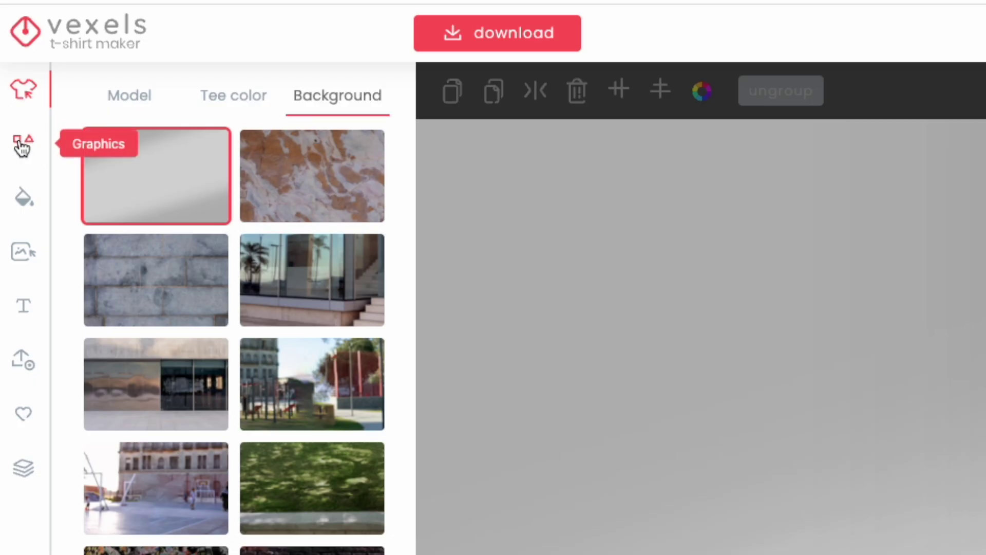
Step: Place the anchor graphic on the tee's upper chest and recolor it white
{"action": "left_click", "coordinate": [8, 102]}
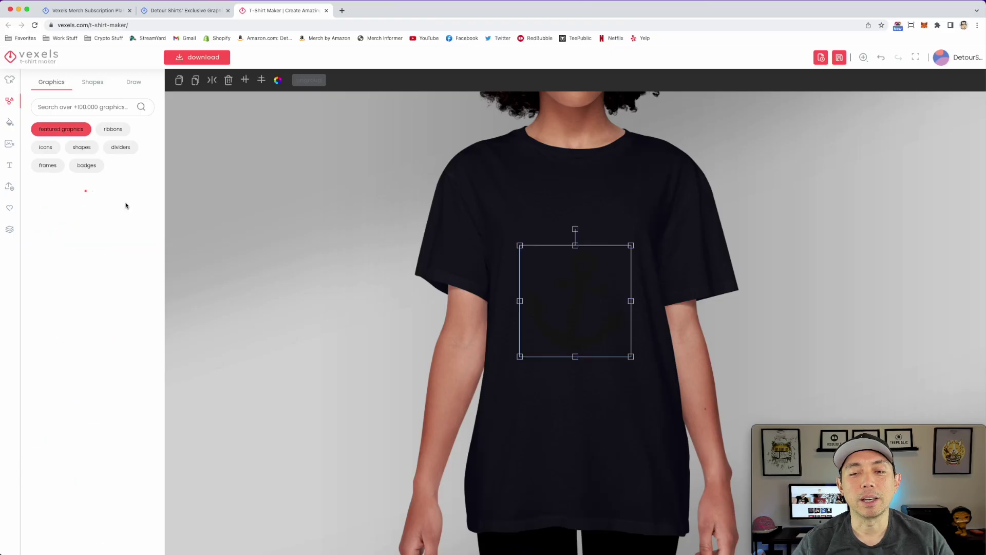
{"action": "left_click_drag", "start_coordinate": [592, 295], "coordinate": [581, 270]}
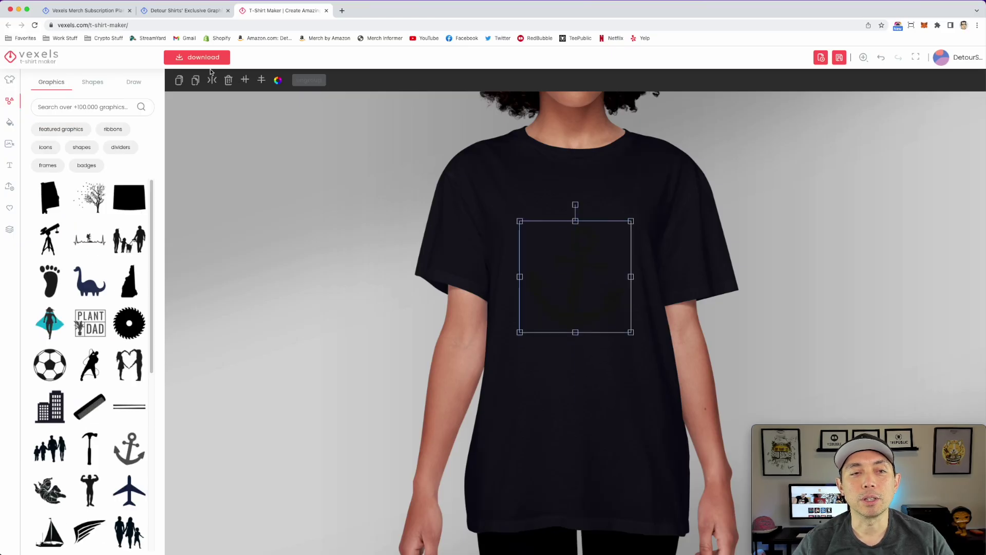
{"action": "left_click", "coordinate": [278, 80]}
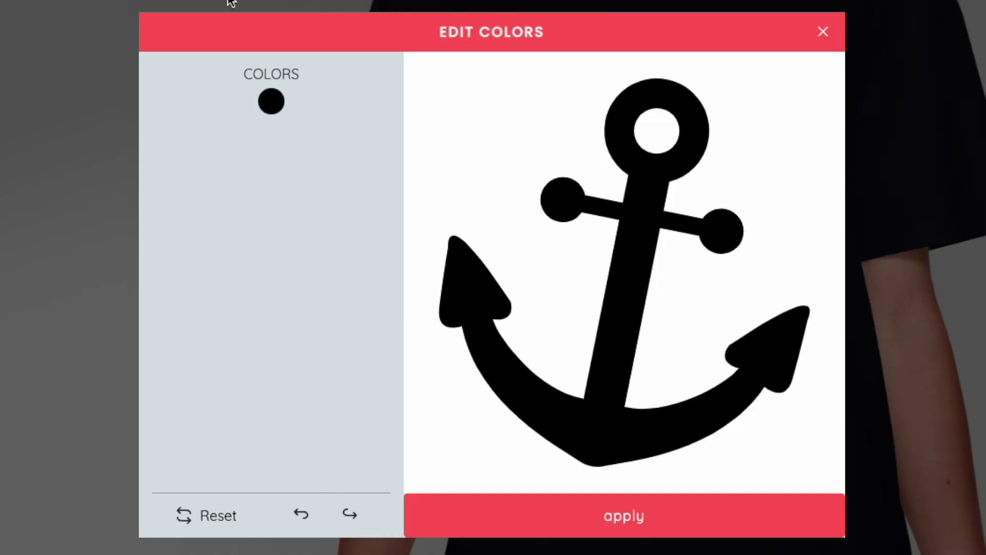
{"action": "left_click", "coordinate": [270, 101]}
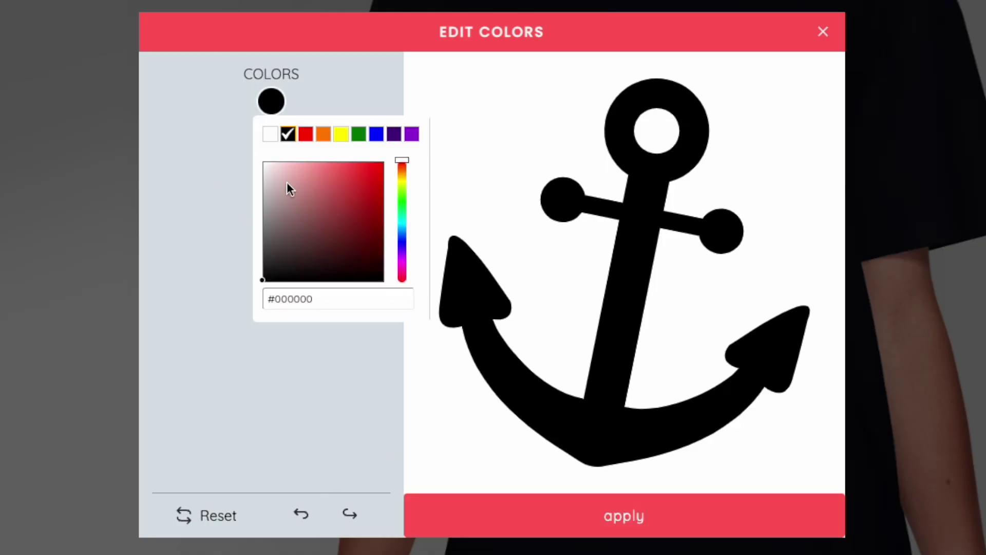
{"action": "left_click", "coordinate": [271, 135]}
{"action": "left_click", "coordinate": [639, 529]}
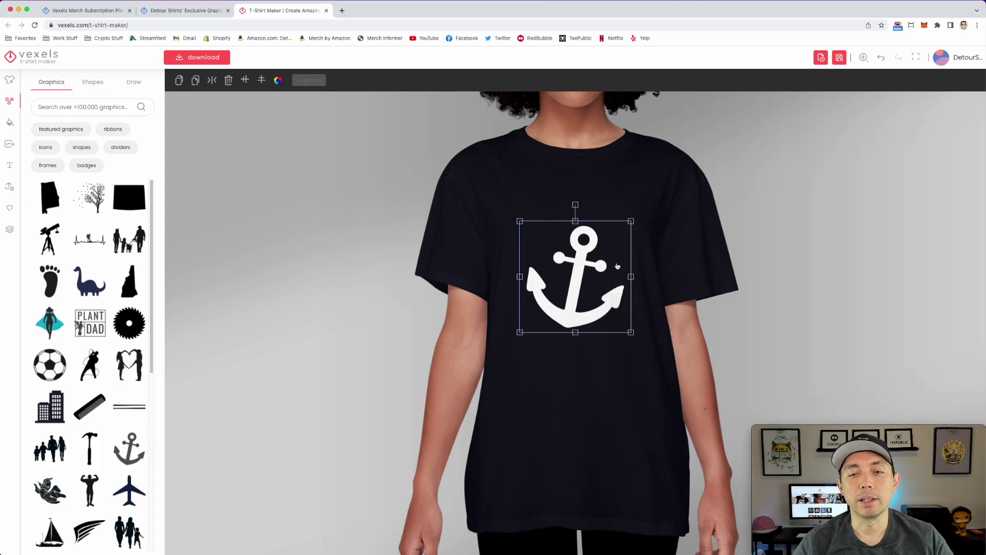
{"action": "left_click_drag", "start_coordinate": [618, 266], "coordinate": [618, 243]}
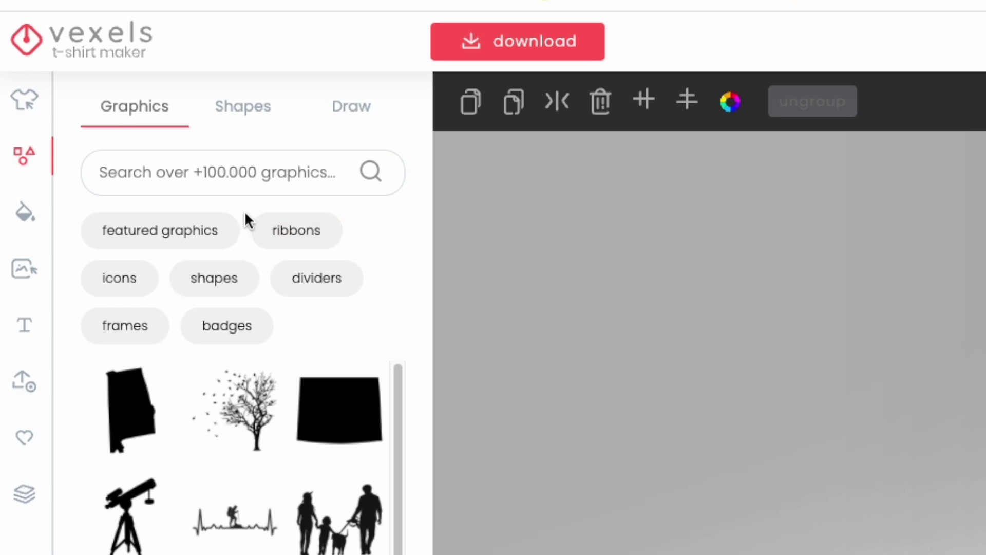
Step: Add the beige curved banner from the ribbons category below the anchor and the sketched black arrow over the anchor
{"action": "left_click", "coordinate": [308, 241]}
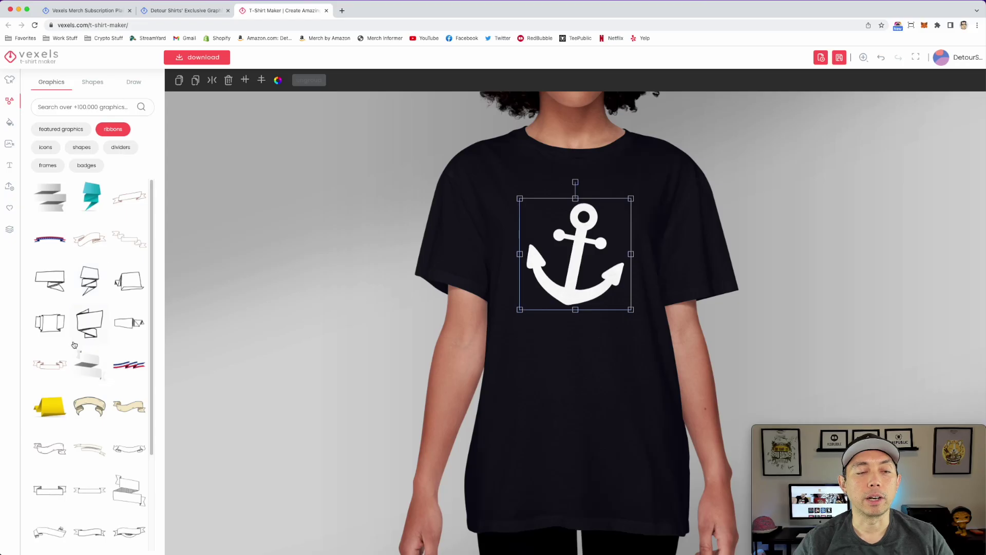
{"action": "left_click", "coordinate": [94, 404]}
{"action": "left_click_drag", "start_coordinate": [551, 281], "coordinate": [567, 313]}
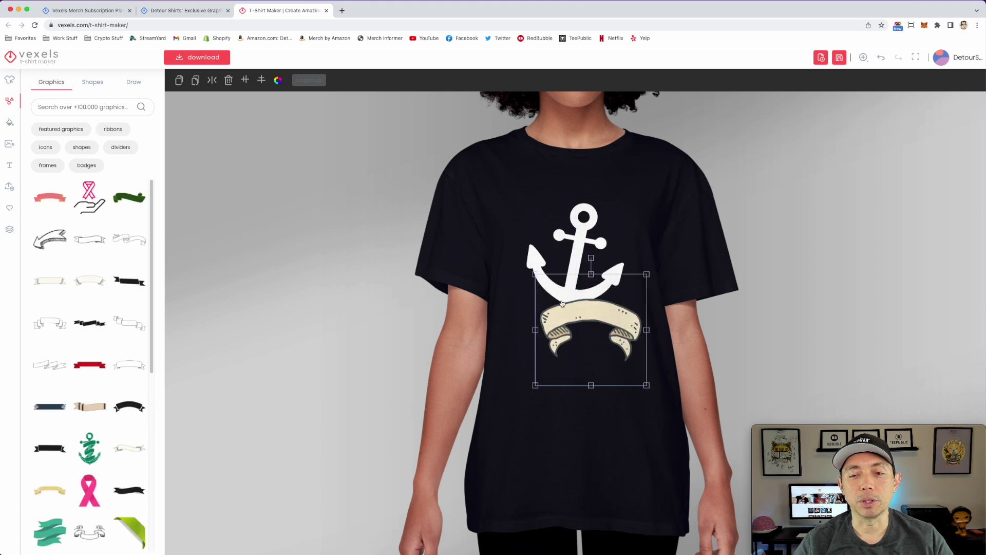
{"action": "left_click", "coordinate": [50, 239]}
{"action": "mouse_move", "coordinate": [596, 288]}
{"action": "left_mouse_down"}
{"action": "mouse_move", "coordinate": [634, 152]}
{"action": "mouse_move", "coordinate": [629, 205]}
{"action": "left_mouse_up"}
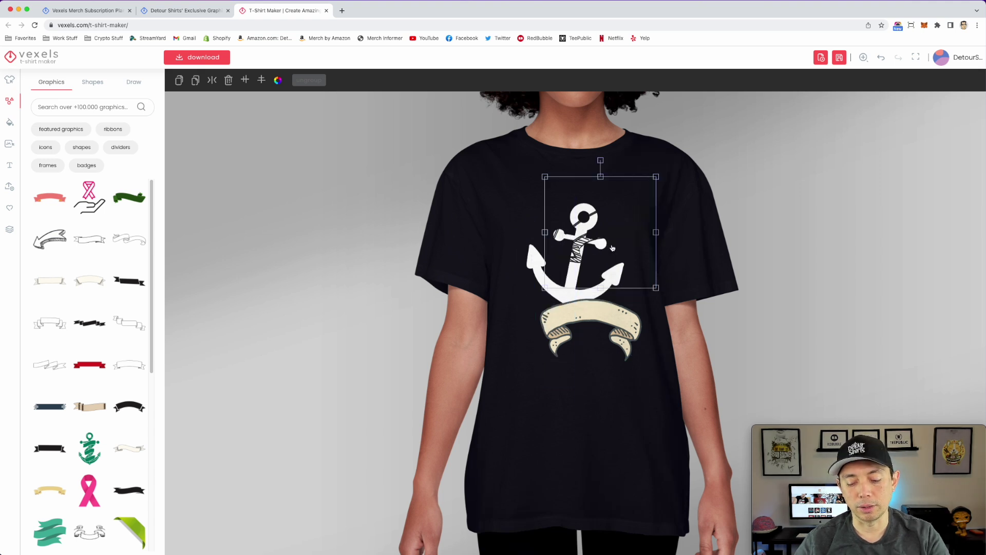
Step: Delete the arrow, anchor and banner graphics from the tee
{"action": "key", "text": "Delete"}
{"action": "left_click", "coordinate": [591, 242]}
{"action": "key", "text": "Delete"}
{"action": "left_click", "coordinate": [605, 309]}
{"action": "key", "text": "Delete"}
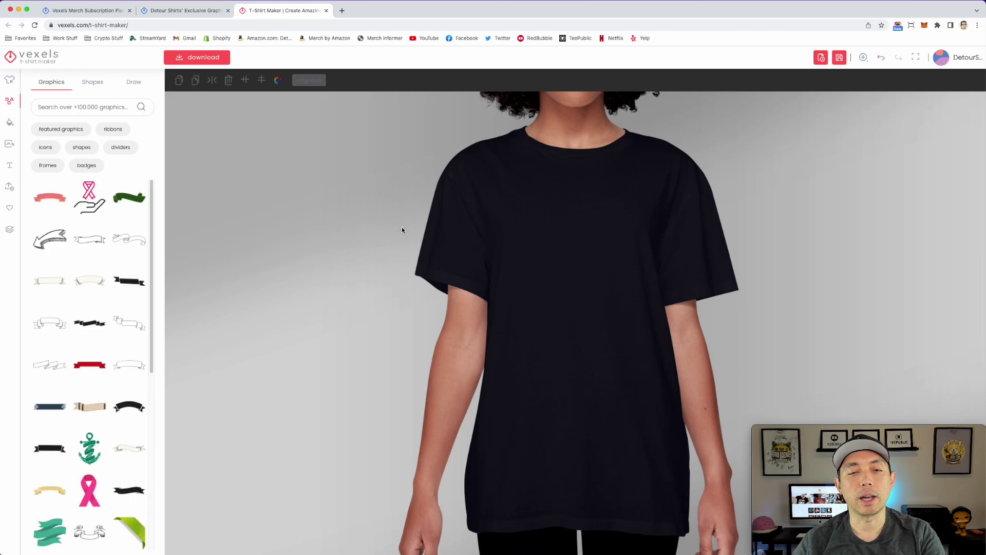
Step: Look through the icons, shapes, dividers and frames categories of the graphics library
{"action": "left_click", "coordinate": [123, 267]}
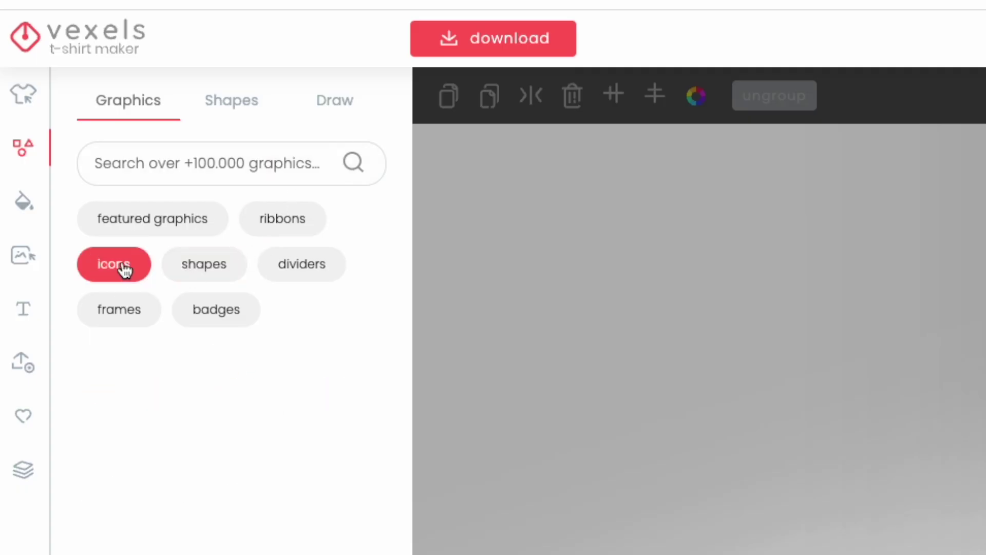
{"action": "left_click", "coordinate": [195, 278]}
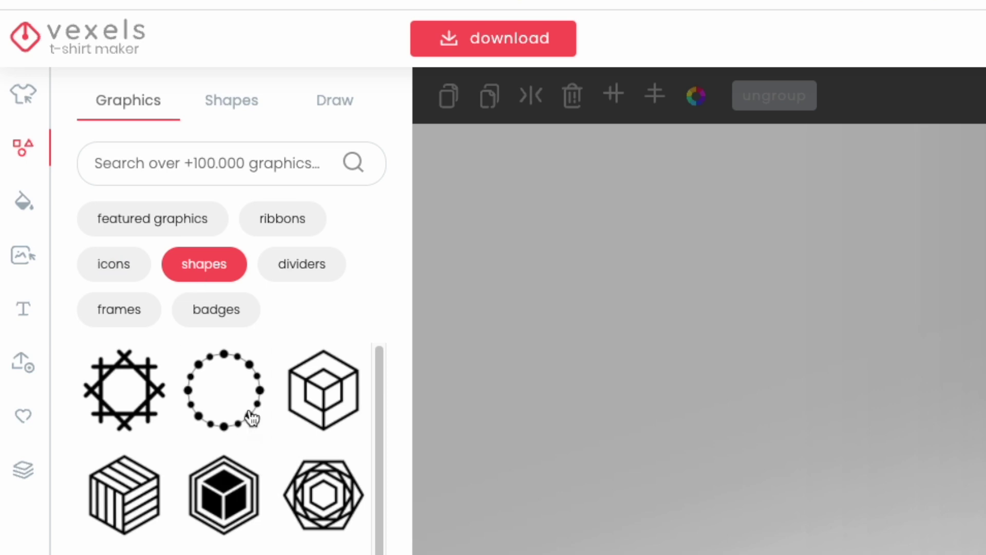
{"action": "left_click", "coordinate": [332, 278]}
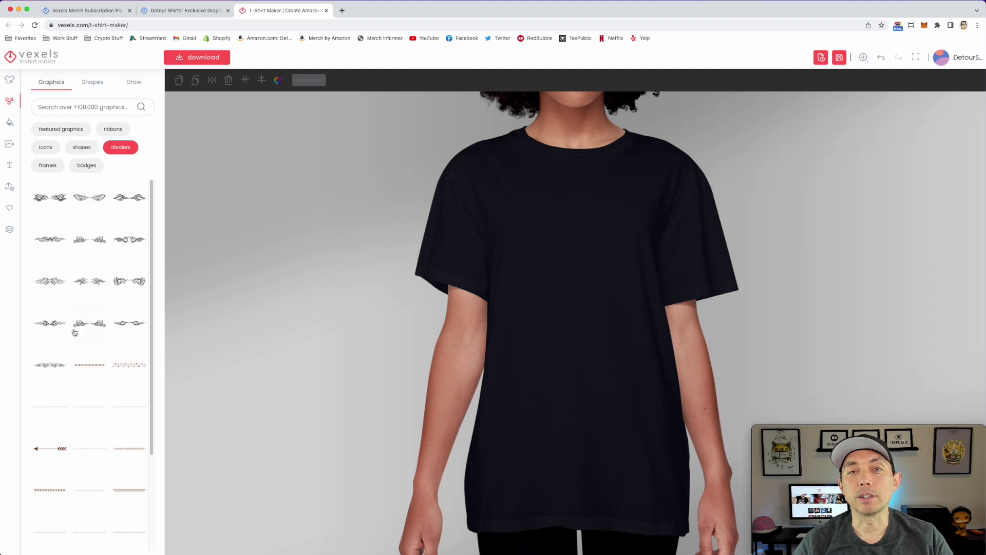
{"action": "scroll", "coordinate": [72, 376], "scroll_direction": "down", "scroll_amount": 5}
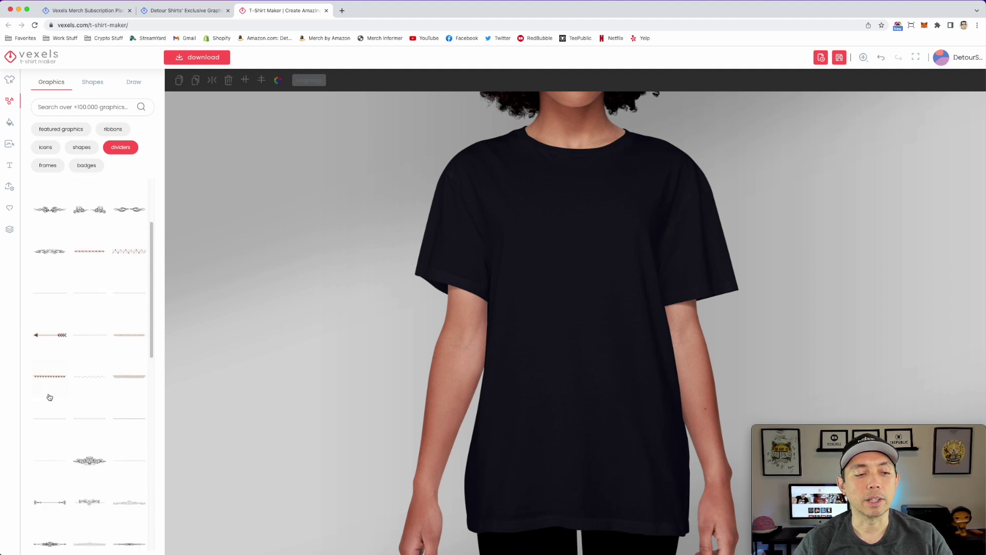
{"action": "scroll", "coordinate": [92, 357], "scroll_direction": "down", "scroll_amount": 5}
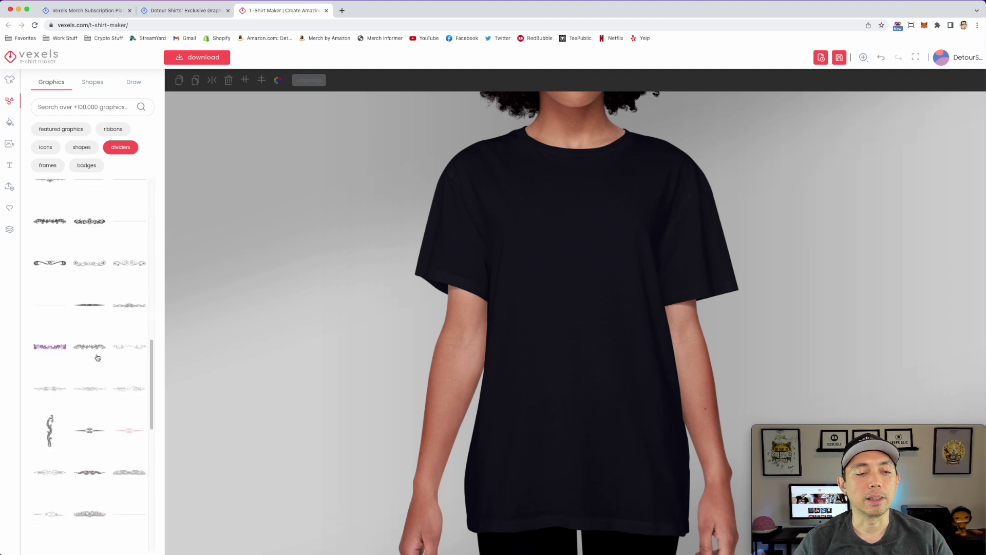
{"action": "scroll", "coordinate": [89, 357], "scroll_direction": "down", "scroll_amount": 3}
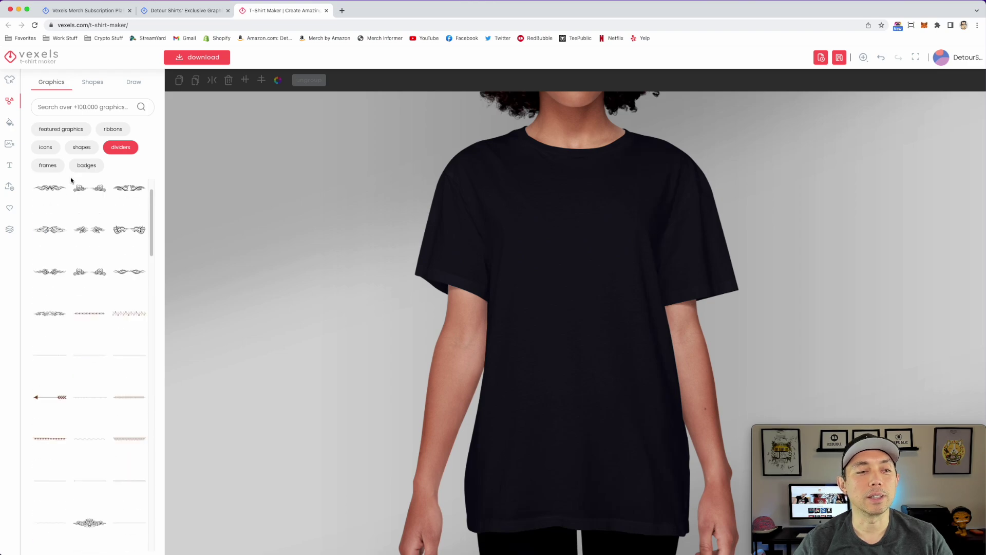
{"action": "left_click", "coordinate": [47, 165]}
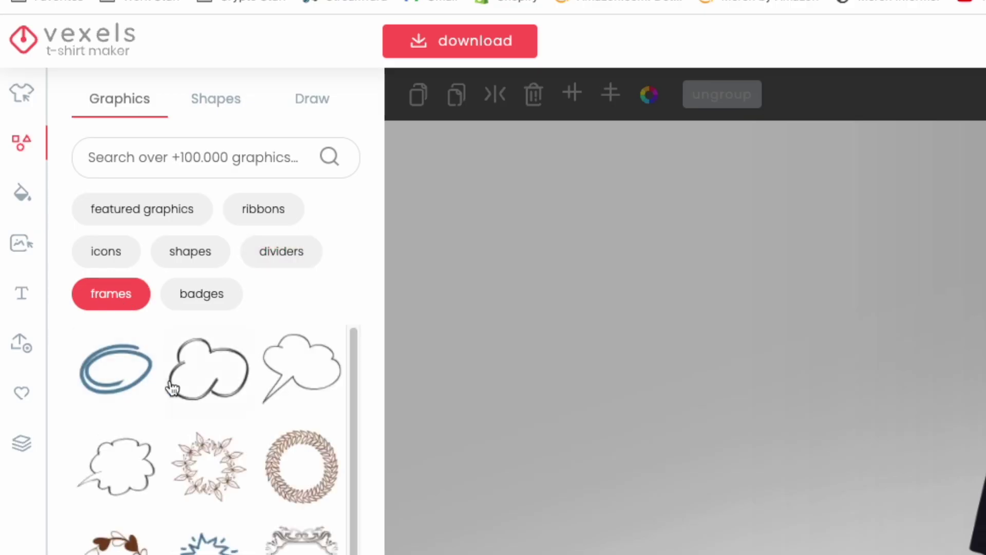
{"action": "scroll", "coordinate": [221, 534], "scroll_direction": "down", "scroll_amount": 5}
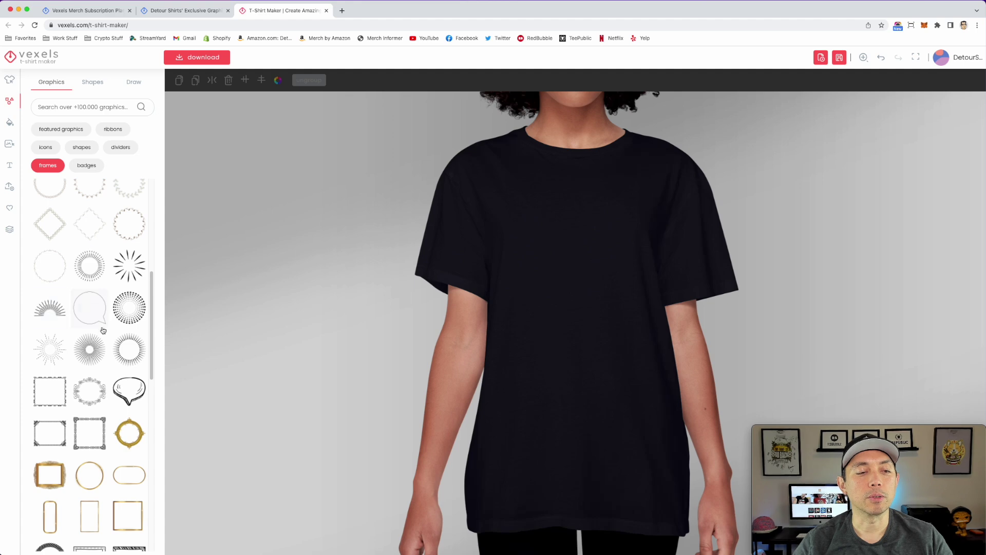
{"action": "scroll", "coordinate": [107, 292], "scroll_direction": "down", "scroll_amount": 15}
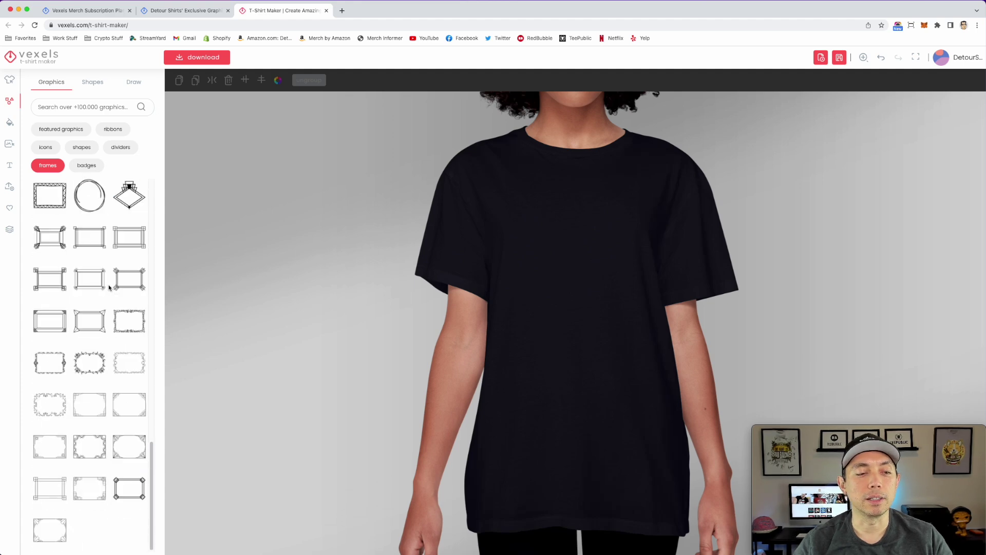
{"action": "scroll", "coordinate": [109, 288], "scroll_direction": "up", "scroll_amount": 15}
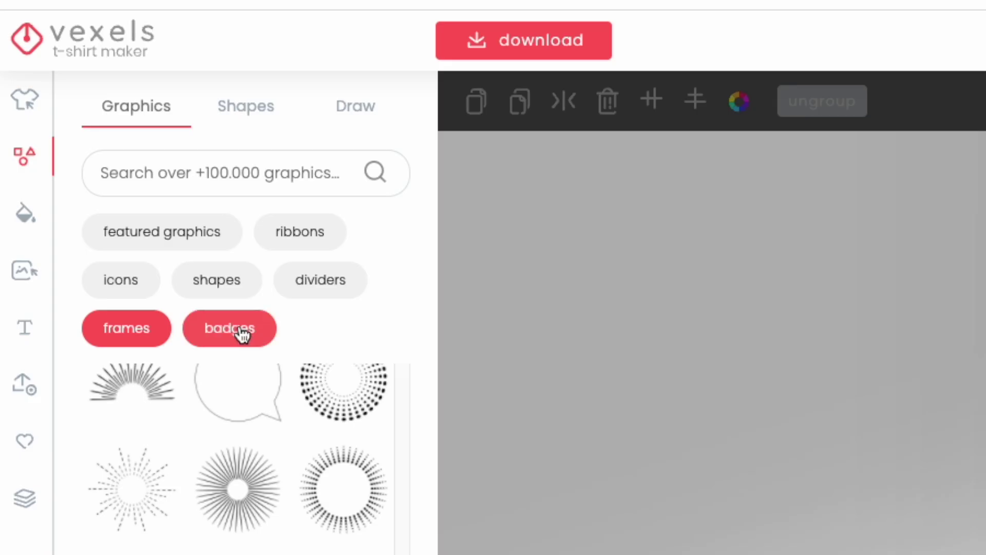
Step: Add the yellow badge with three red ribbons from the badges category and move it up to the tee's chest
{"action": "left_click", "coordinate": [88, 168]}
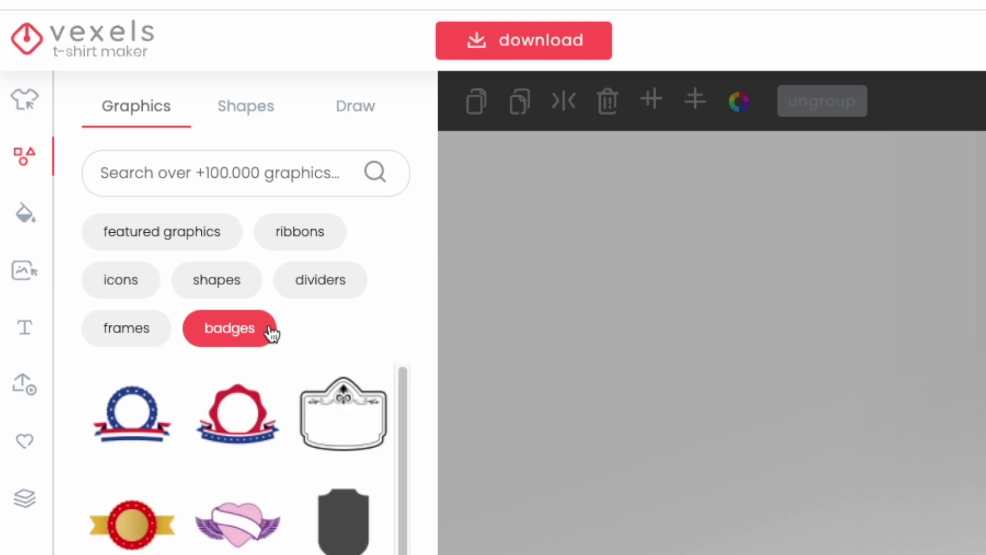
{"action": "scroll", "coordinate": [220, 411], "scroll_direction": "down", "scroll_amount": 10}
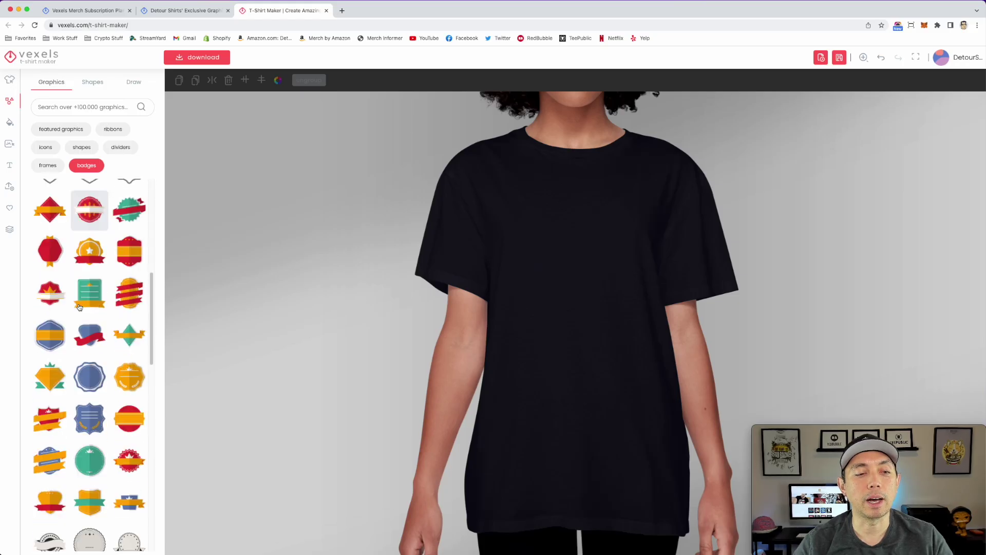
{"action": "left_click", "coordinate": [132, 294]}
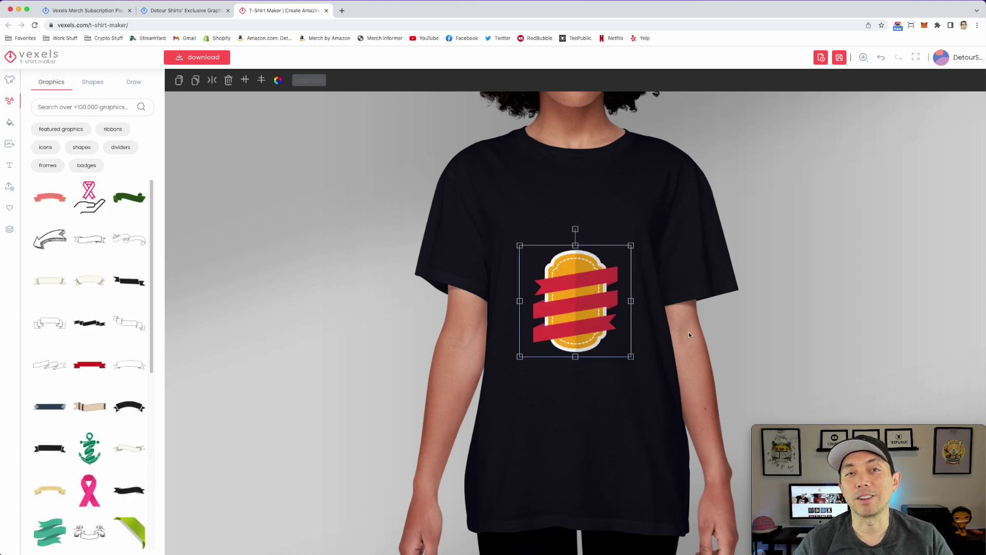
{"action": "left_click_drag", "start_coordinate": [602, 307], "coordinate": [602, 263]}
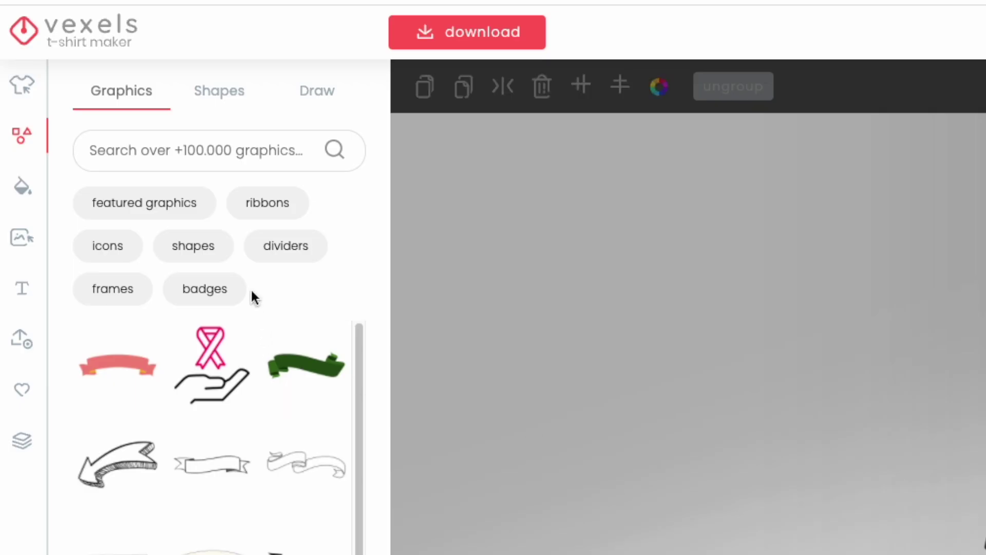
Step: Check the ready-made shapes, and draw black 7px freehand strokes on the tee with the pencil and circle brush modes
{"action": "left_click", "coordinate": [216, 92]}
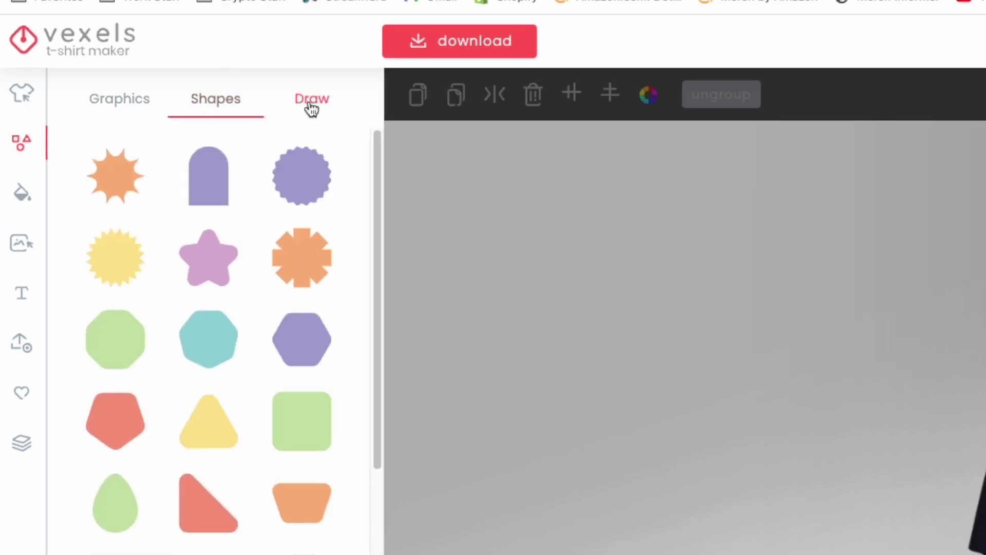
{"action": "left_click", "coordinate": [315, 95]}
{"action": "left_click", "coordinate": [138, 178]}
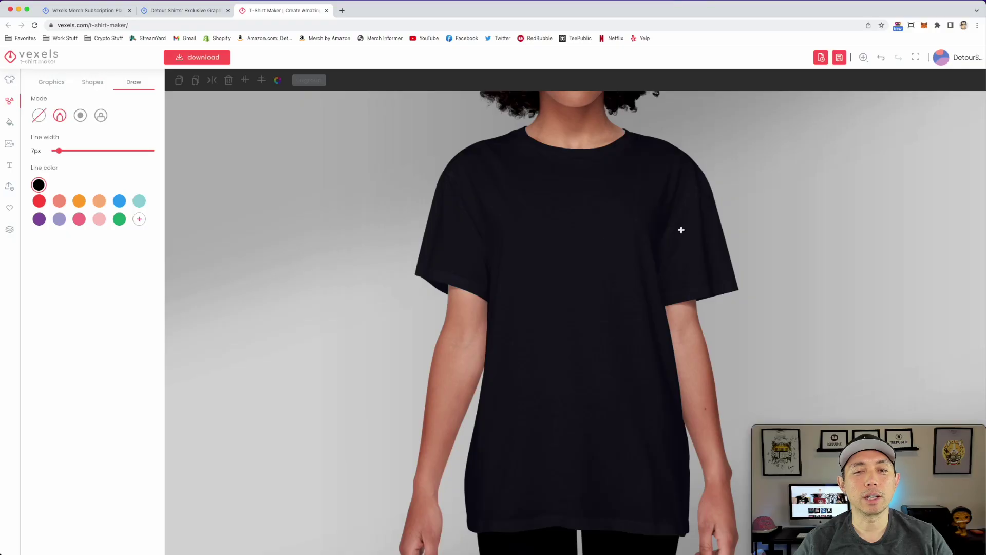
{"action": "mouse_move", "coordinate": [576, 218]}
{"action": "left_mouse_down"}
{"action": "mouse_move", "coordinate": [555, 247]}
{"action": "mouse_move", "coordinate": [597, 285]}
{"action": "mouse_move", "coordinate": [588, 286]}
{"action": "mouse_move", "coordinate": [558, 240]}
{"action": "mouse_move", "coordinate": [565, 222]}
{"action": "mouse_move", "coordinate": [517, 208]}
{"action": "left_mouse_up"}
{"action": "left_click", "coordinate": [80, 115]}
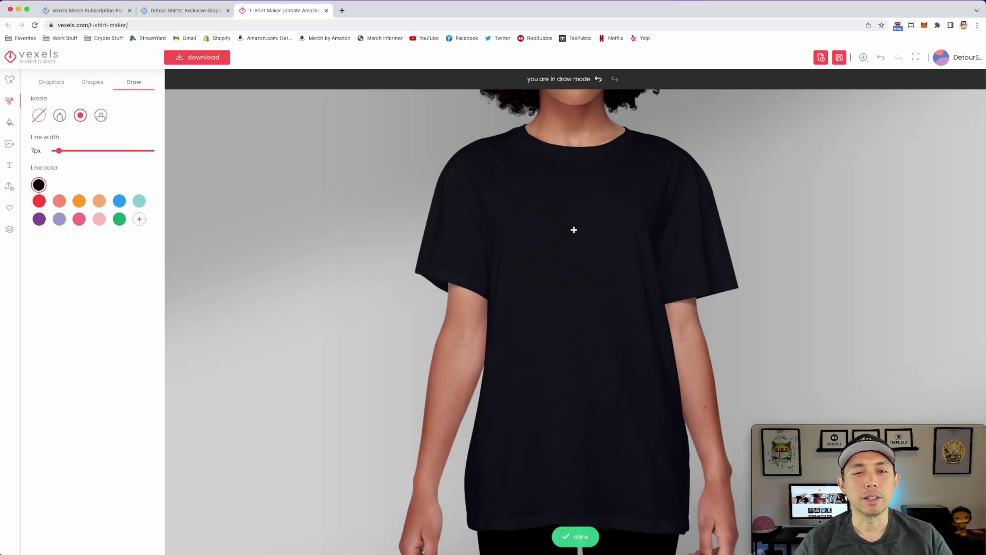
{"action": "left_click_drag", "start_coordinate": [562, 228], "coordinate": [568, 280]}
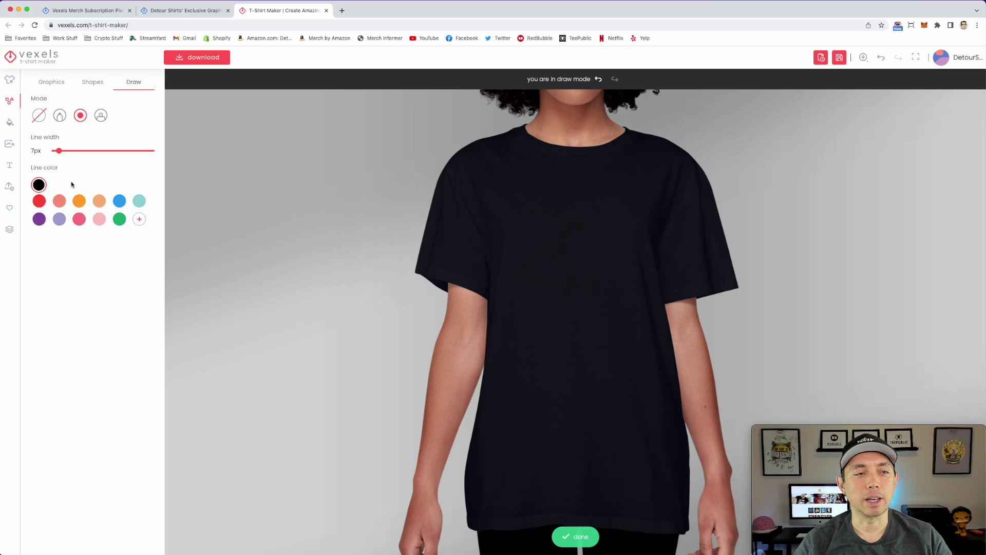
Step: Check the color palettes section and look through the T-shirt templates
{"action": "left_click", "coordinate": [9, 101]}
{"action": "left_click", "coordinate": [25, 203]}
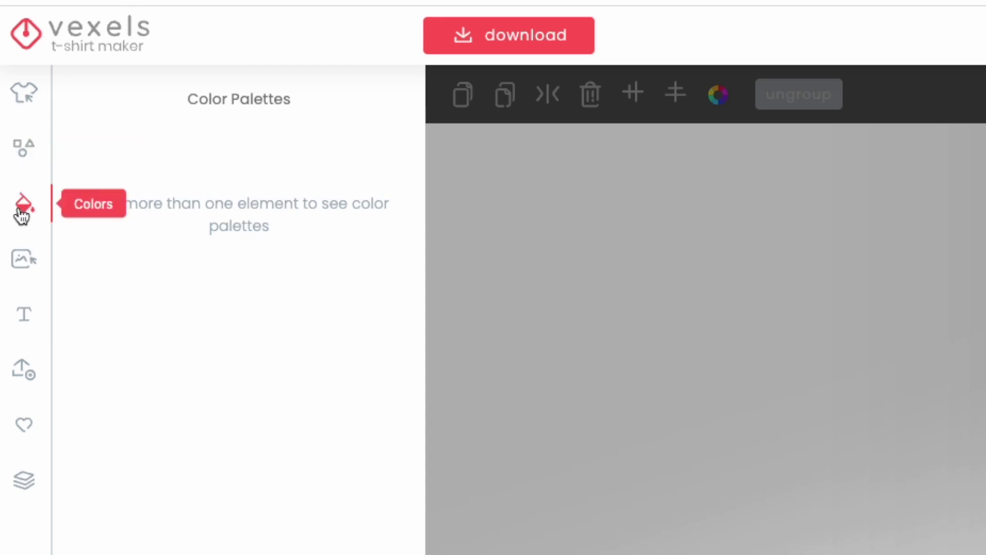
{"action": "left_click", "coordinate": [14, 268]}
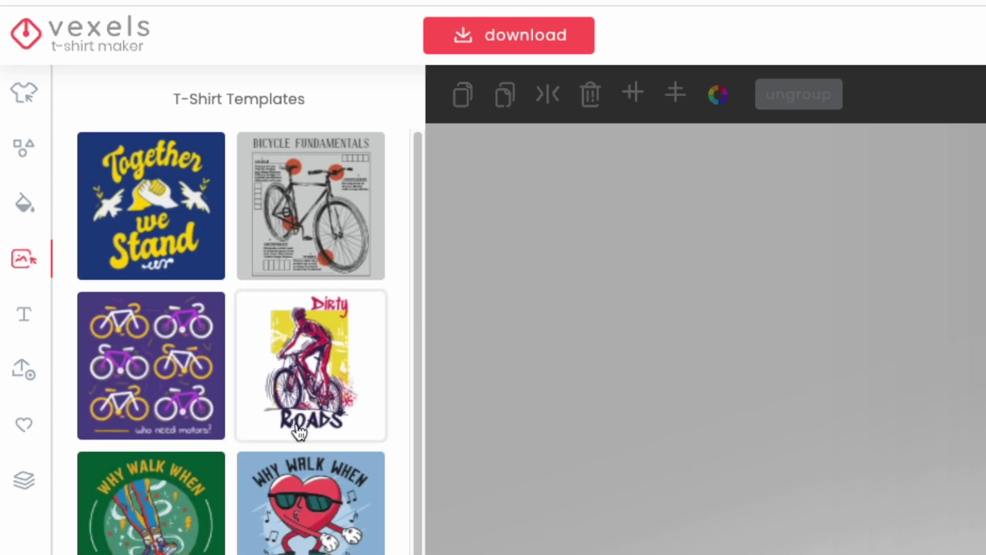
{"action": "scroll", "coordinate": [122, 416], "scroll_direction": "down", "scroll_amount": 10}
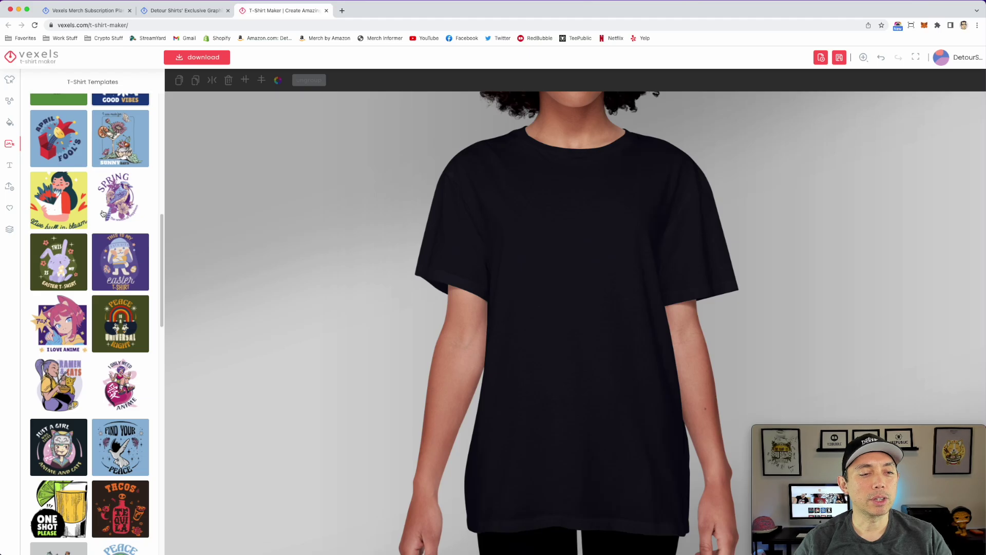
{"action": "scroll", "coordinate": [103, 214], "scroll_direction": "down", "scroll_amount": 3}
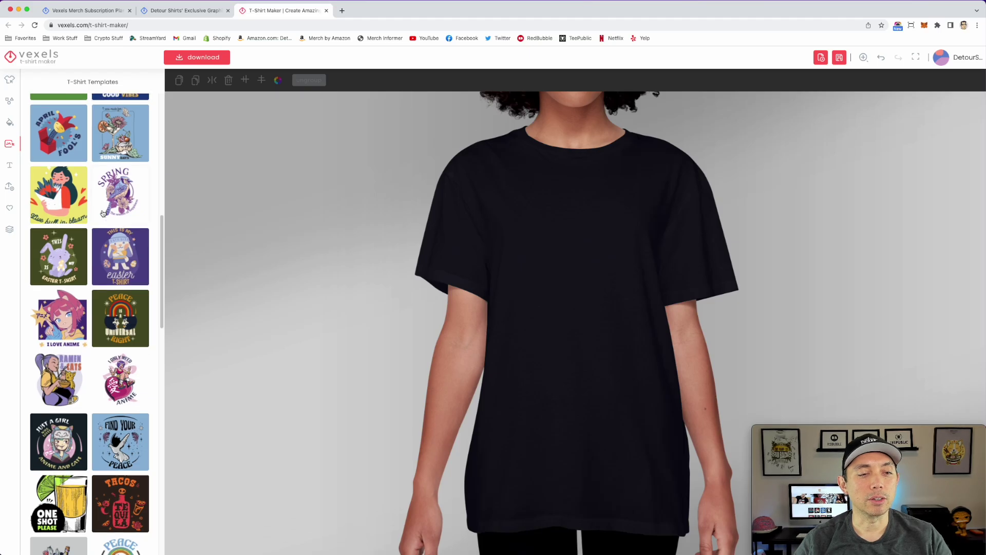
{"action": "scroll", "coordinate": [102, 212], "scroll_direction": "down", "scroll_amount": 1}
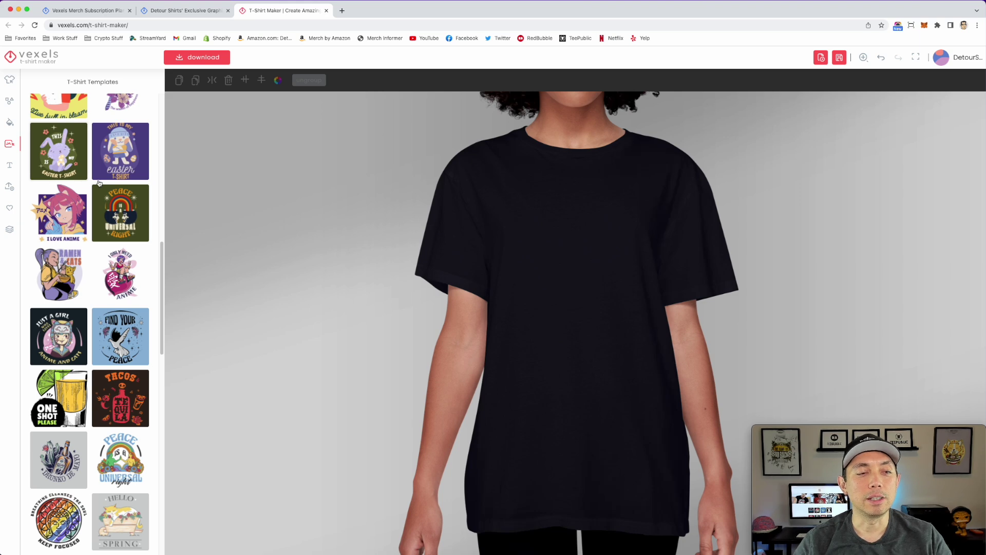
Step: Browse the T-shirt templates down to the Gamer Girl controller design and apply it to the tee
{"action": "scroll", "coordinate": [118, 162], "scroll_direction": "down", "scroll_amount": 5}
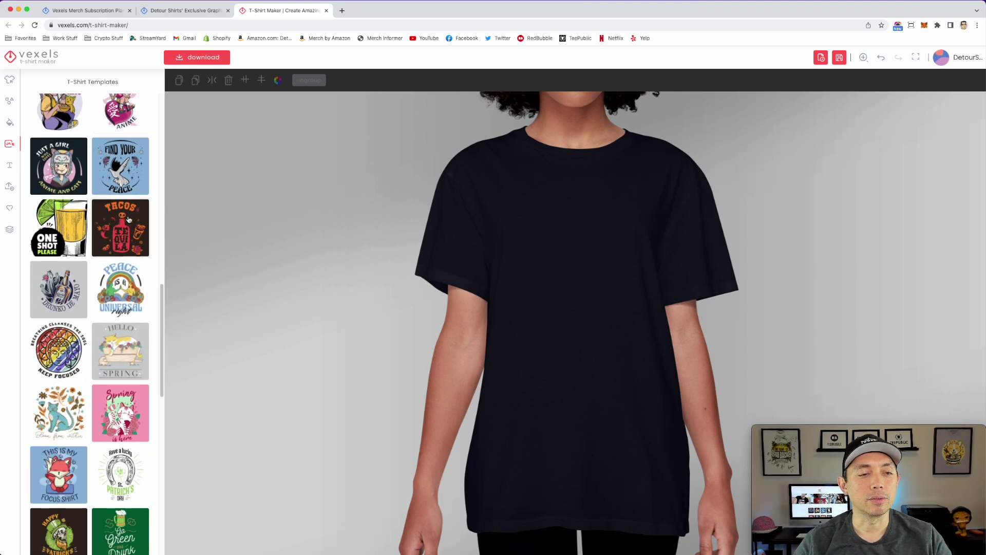
{"action": "scroll", "coordinate": [98, 205], "scroll_direction": "down", "scroll_amount": 6}
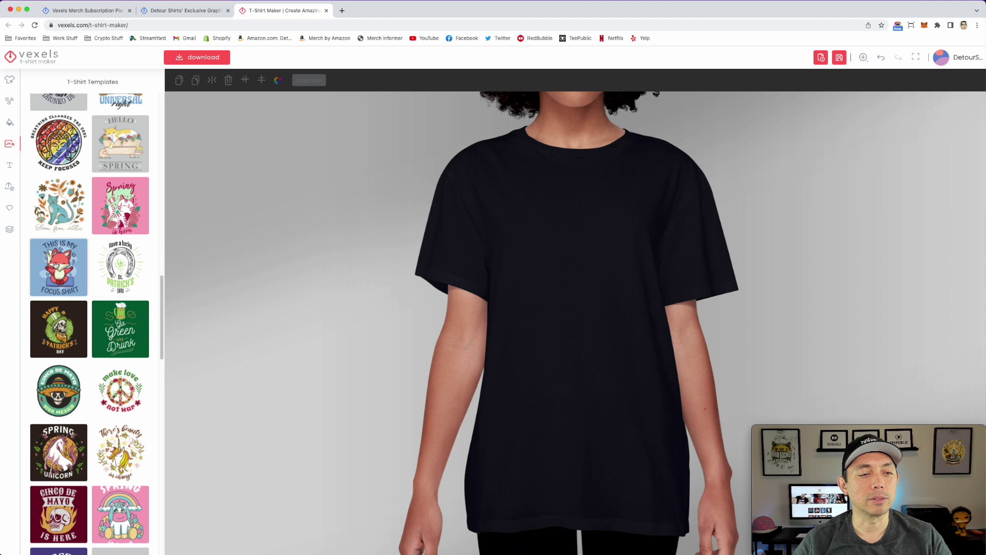
{"action": "scroll", "coordinate": [56, 265], "scroll_direction": "down", "scroll_amount": 5}
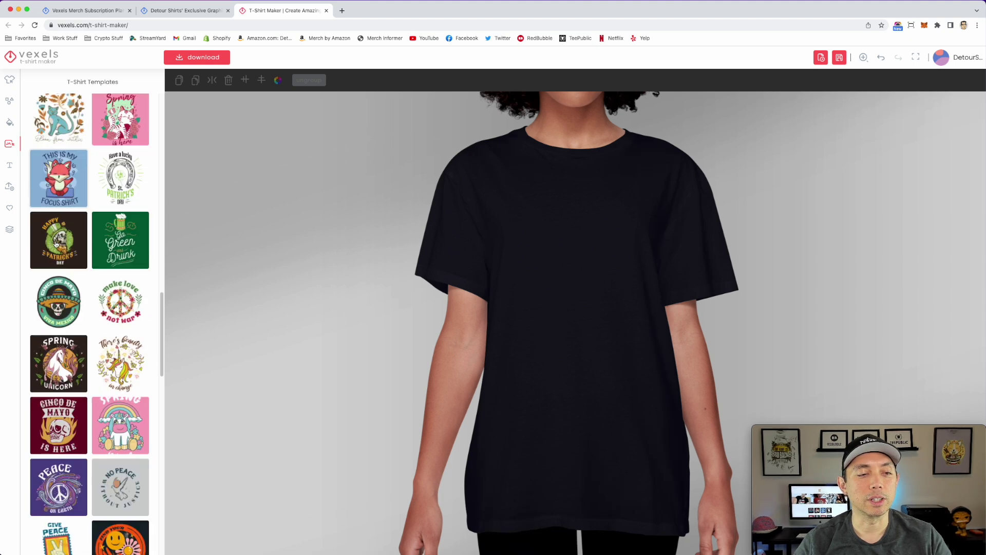
{"action": "scroll", "coordinate": [103, 206], "scroll_direction": "down", "scroll_amount": 8}
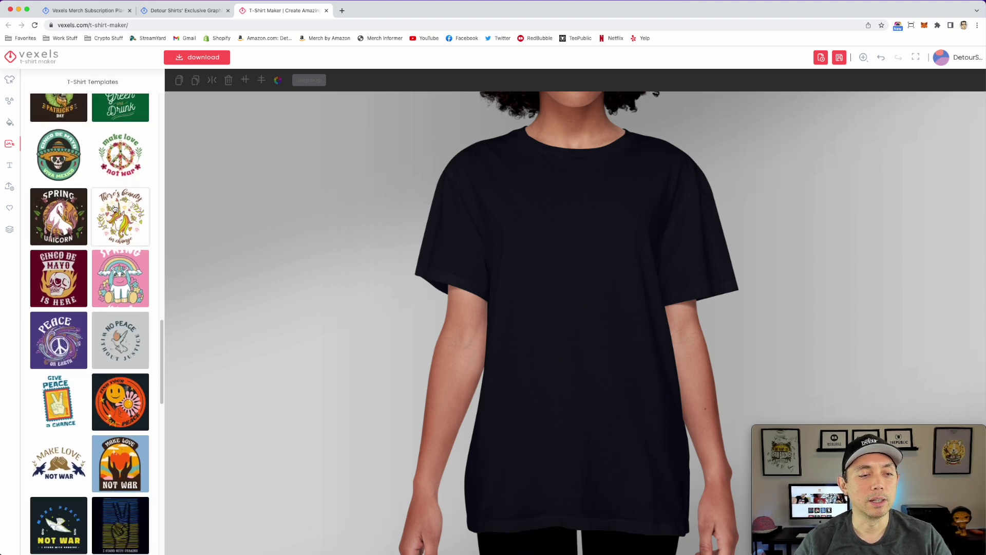
{"action": "scroll", "coordinate": [114, 211], "scroll_direction": "down", "scroll_amount": 9}
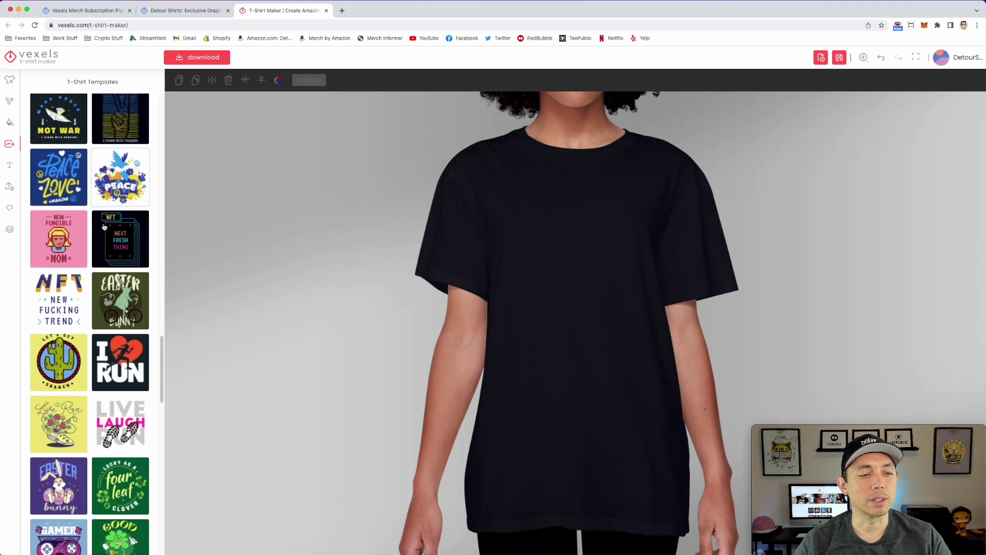
{"action": "scroll", "coordinate": [103, 227], "scroll_direction": "down", "scroll_amount": 4}
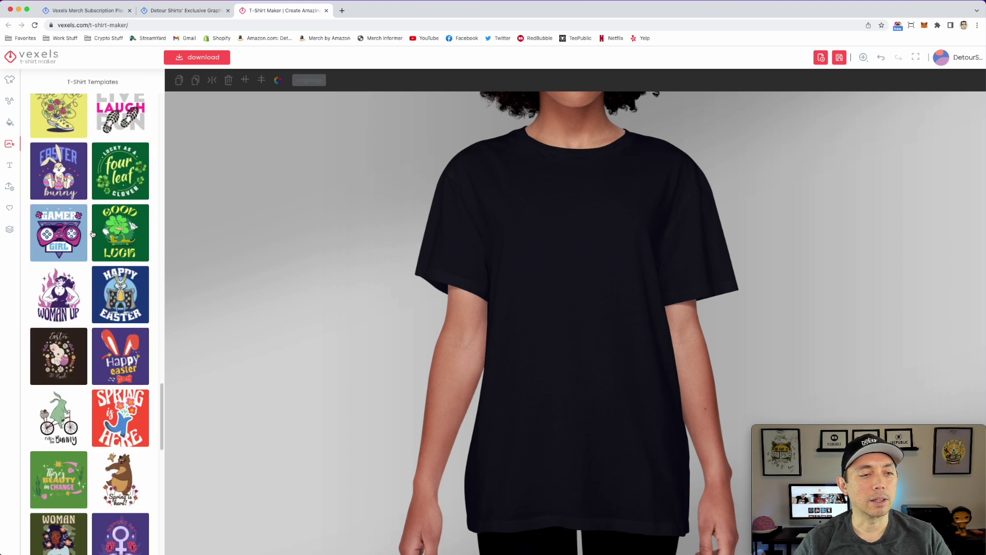
{"action": "left_click", "coordinate": [50, 233]}
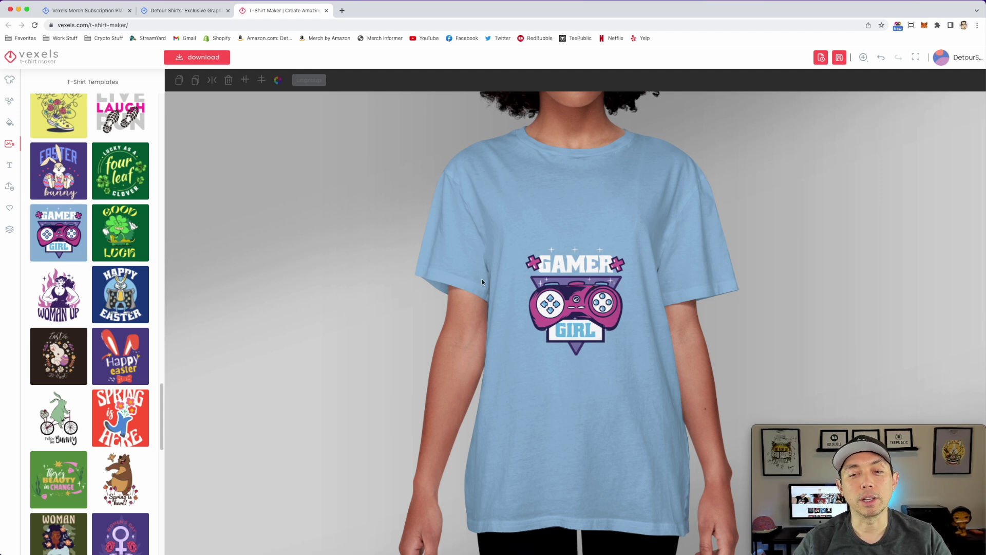
Step: Move the Gamer Girl design up to the tee's chest, enlarge it and centre it on the shirt
{"action": "left_click_drag", "start_coordinate": [578, 277], "coordinate": [556, 220]}
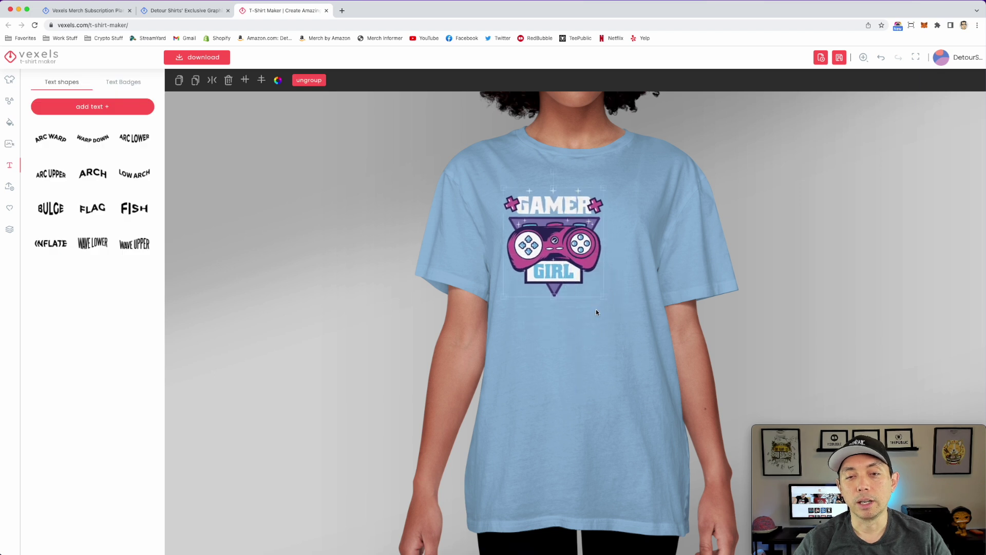
{"action": "left_click_drag", "start_coordinate": [602, 300], "coordinate": [645, 345]}
{"action": "left_click_drag", "start_coordinate": [583, 260], "coordinate": [584, 275]}
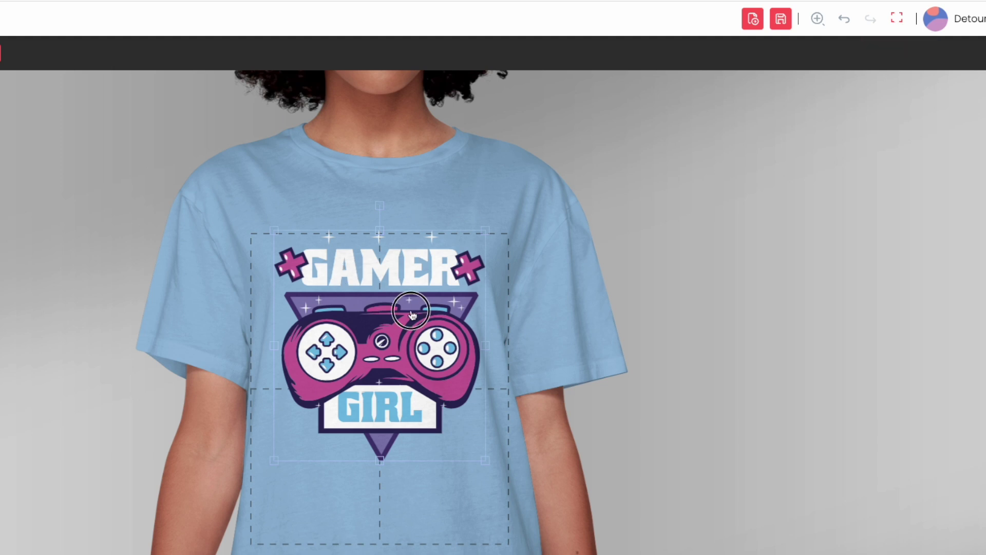
Step: Adjust the design's height on the chest against the dashed guides, keeping it centred, and hide the guides
{"action": "left_click_drag", "start_coordinate": [412, 315], "coordinate": [413, 311]}
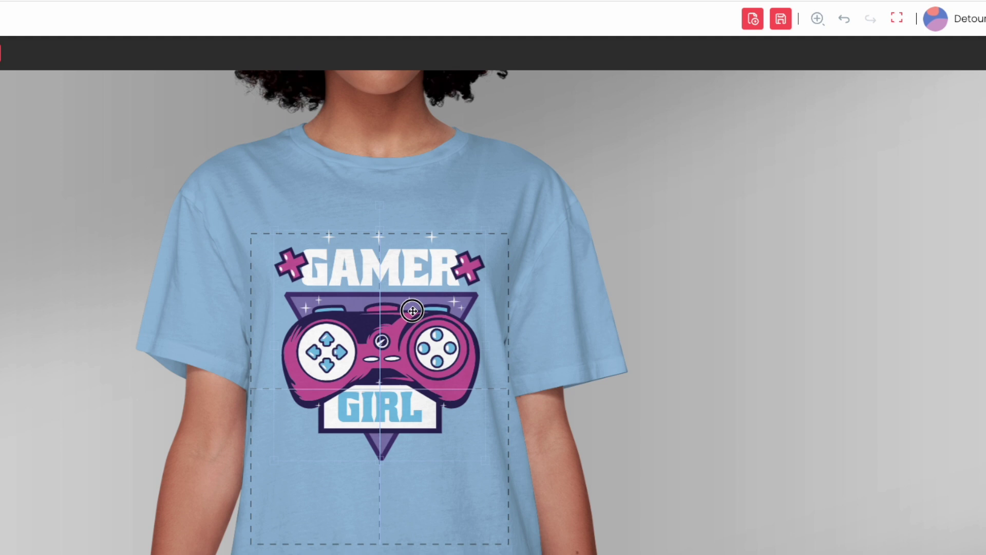
{"action": "left_click_drag", "start_coordinate": [413, 311], "coordinate": [415, 275]}
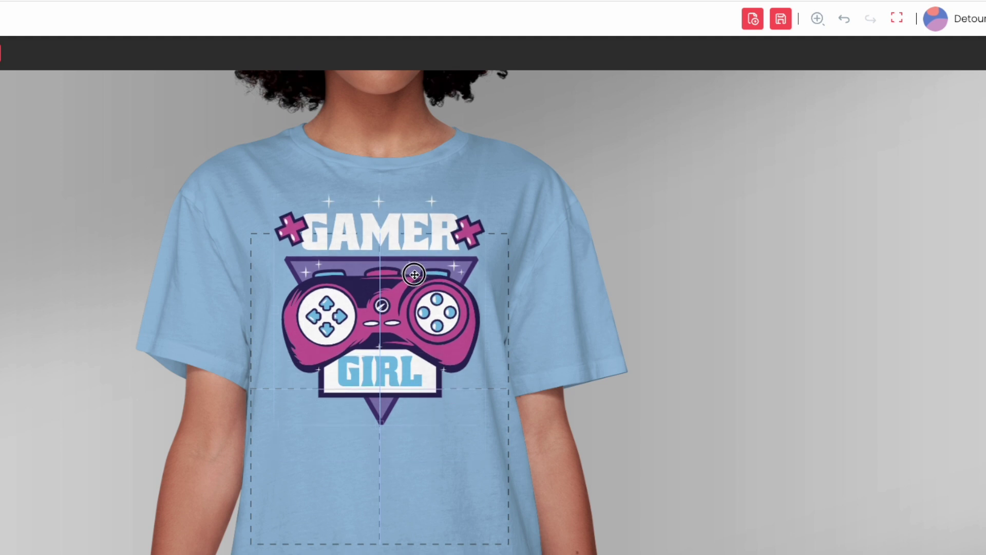
{"action": "left_click_drag", "start_coordinate": [414, 277], "coordinate": [418, 322]}
{"action": "left_click", "coordinate": [901, 23]}
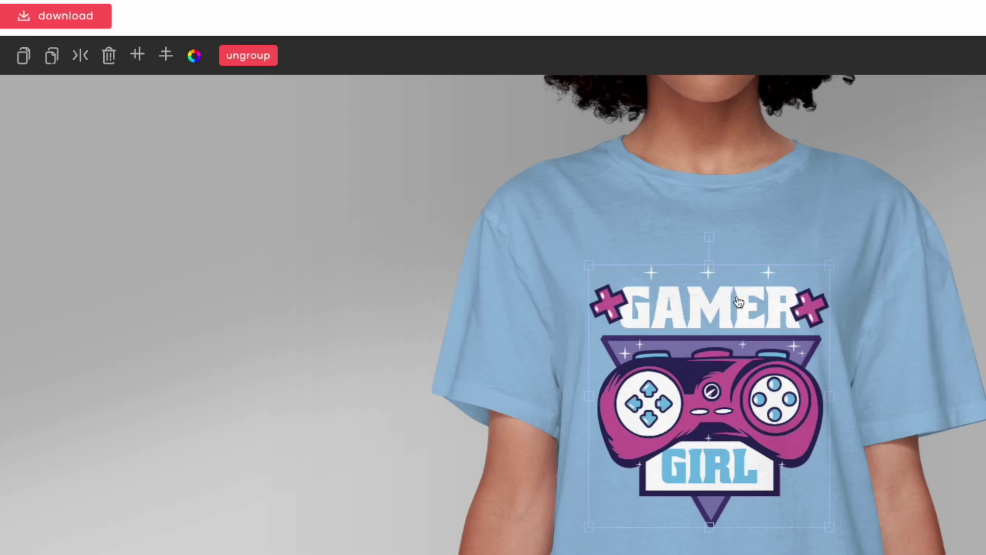
Step: Ungroup the template design and replace its GAMER text with COLLEGE
{"action": "left_click", "coordinate": [258, 61]}
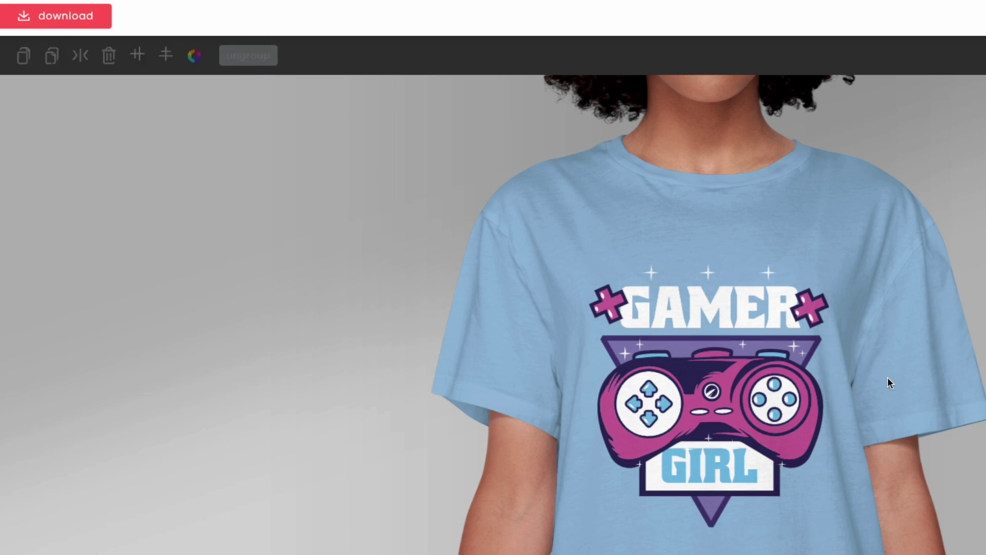
{"action": "left_click", "coordinate": [747, 306]}
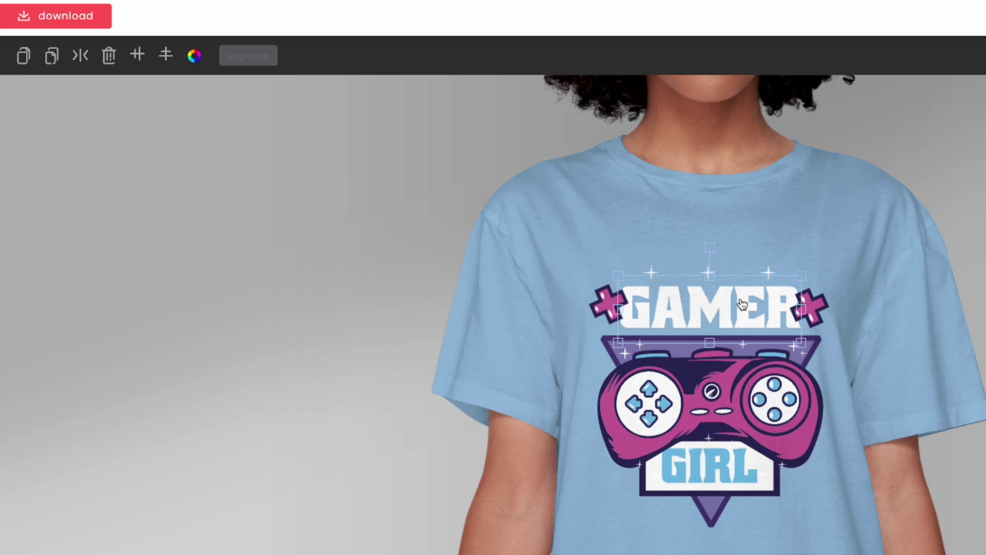
{"action": "double_click", "coordinate": [743, 304]}
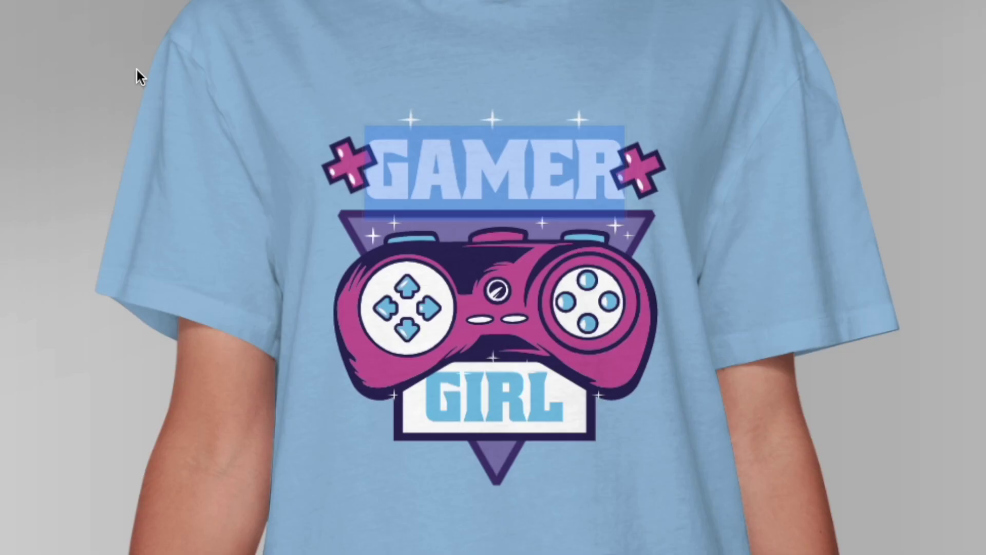
{"action": "type", "text": "C"}
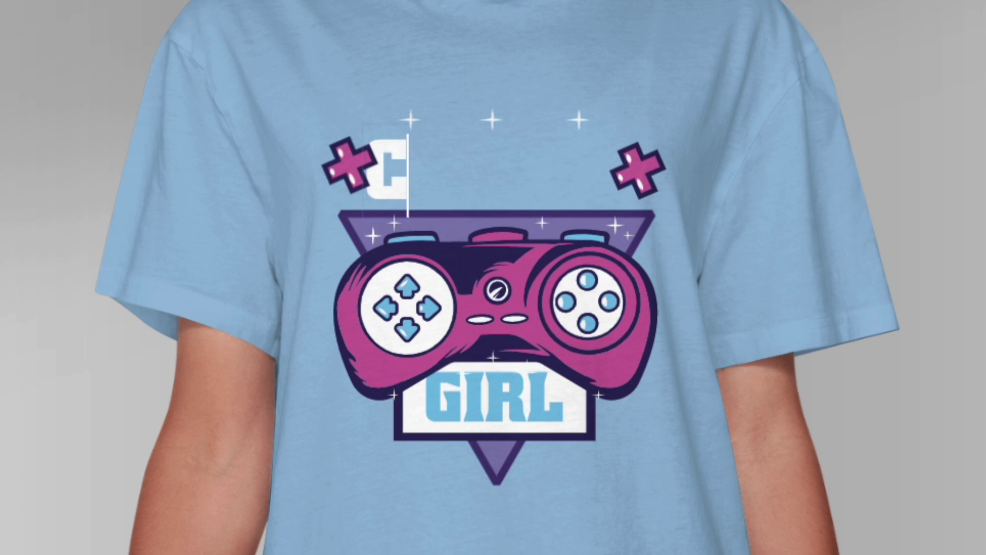
{"action": "type", "text": "OLLEGE"}
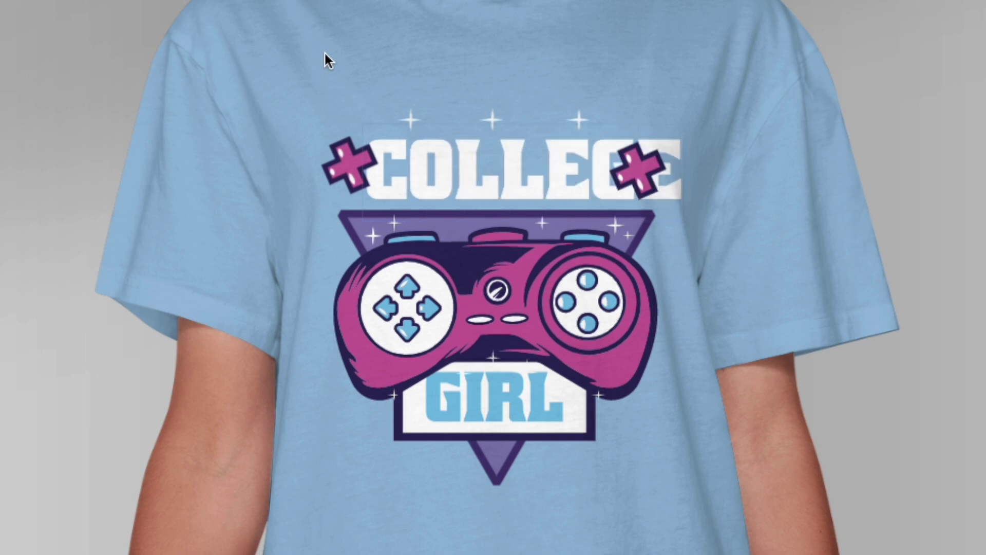
Step: Move both pink crosses below the COLLEGE text, and centre the text above the controller with the Arc Upper shape
{"action": "left_click_drag", "start_coordinate": [354, 159], "coordinate": [355, 203]}
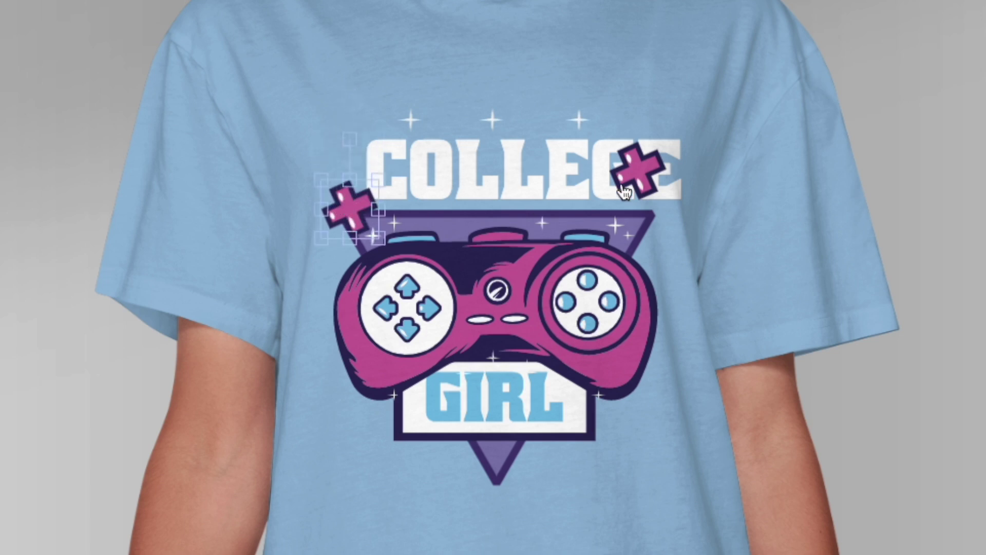
{"action": "left_click_drag", "start_coordinate": [639, 175], "coordinate": [652, 218]}
{"action": "left_click_drag", "start_coordinate": [555, 154], "coordinate": [520, 157]}
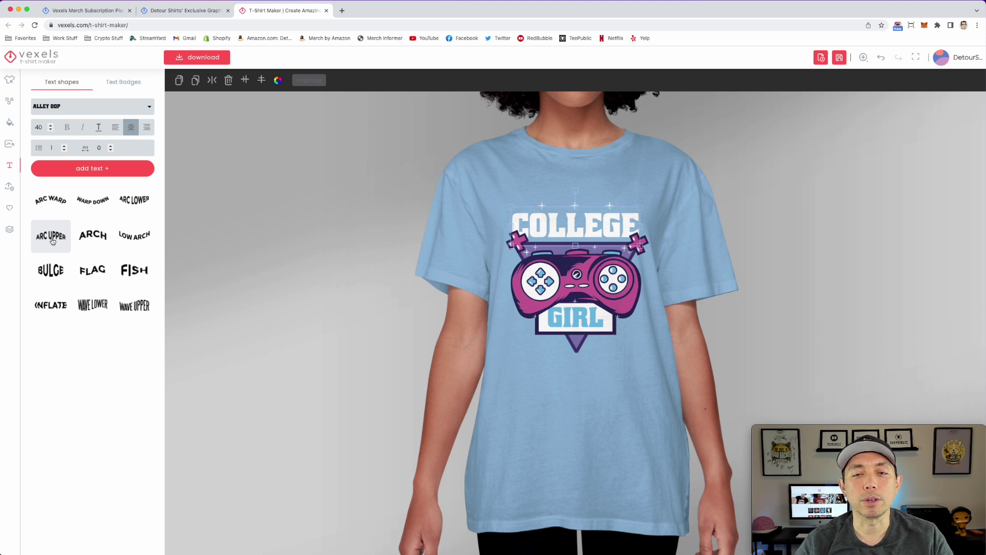
{"action": "left_click", "coordinate": [52, 242]}
{"action": "left_click_drag", "start_coordinate": [602, 239], "coordinate": [576, 213]}
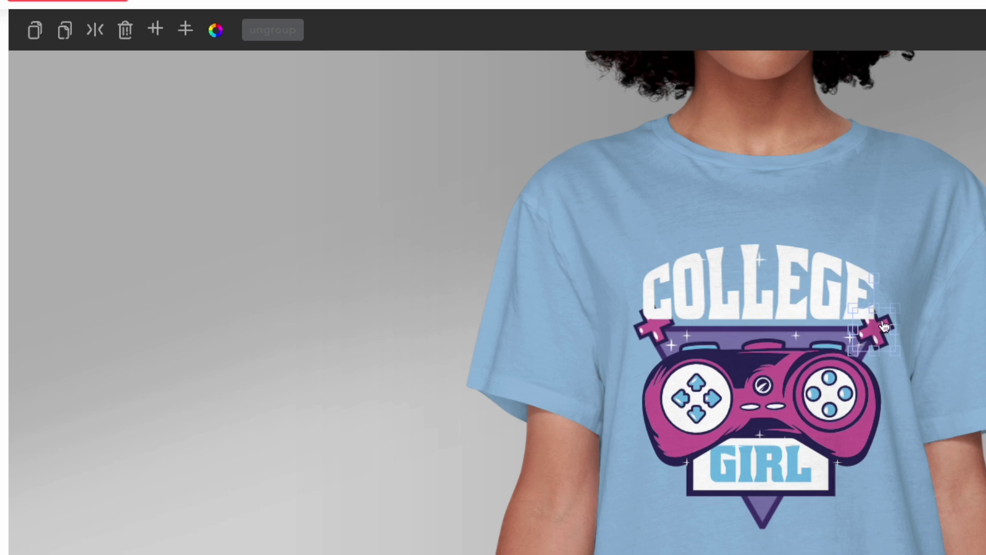
Step: Bring both pink crosses to the front of the COLLEGE text and send the stars to the back
{"action": "left_click", "coordinate": [62, 32]}
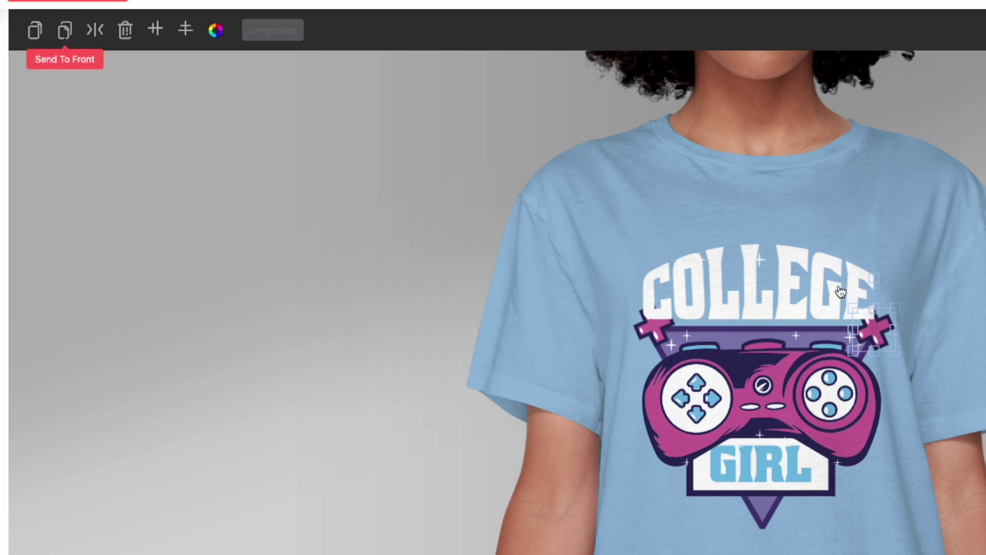
{"action": "left_click", "coordinate": [66, 31]}
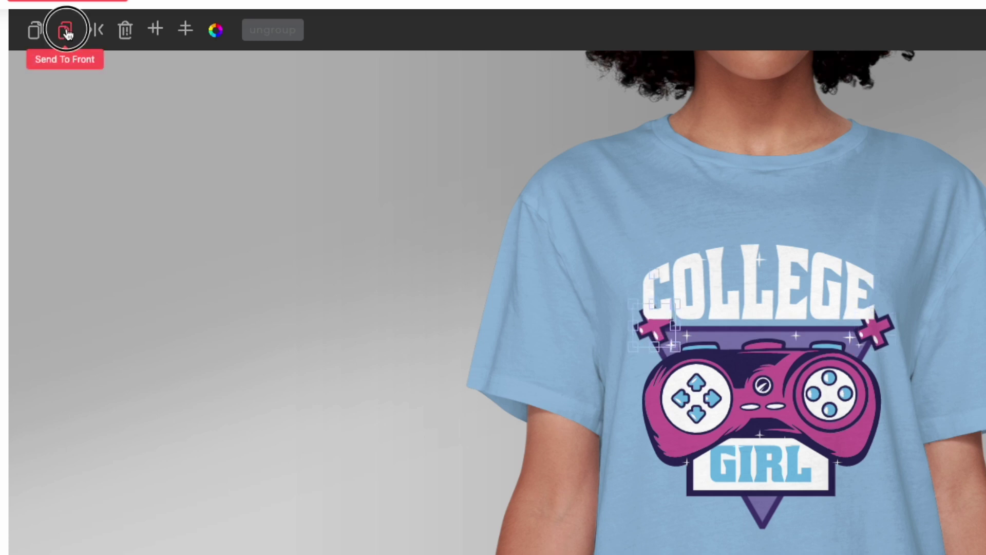
{"action": "left_click", "coordinate": [764, 261]}
{"action": "left_click", "coordinate": [34, 29]}
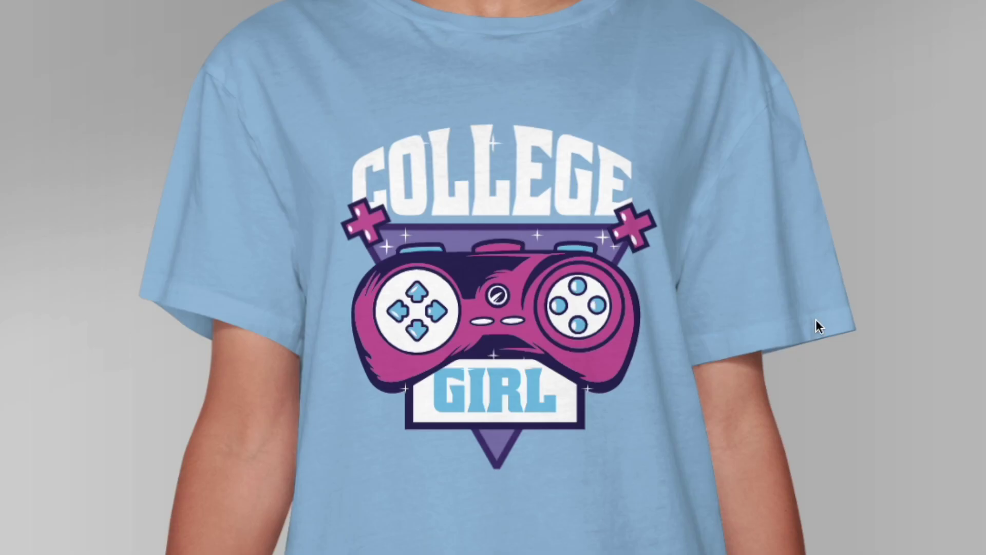
Step: Reduce the height of the arched COLLEGE text so that it sits just below the row of stars
{"action": "left_click", "coordinate": [498, 149]}
{"action": "left_click_drag", "start_coordinate": [497, 121], "coordinate": [498, 136]}
{"action": "left_click_drag", "start_coordinate": [532, 174], "coordinate": [529, 178]}
Step: Lower both pink crosses onto the upper corners of the purple triangle, clear of the COLLEGE text, and select the controller
{"action": "left_click", "coordinate": [646, 238]}
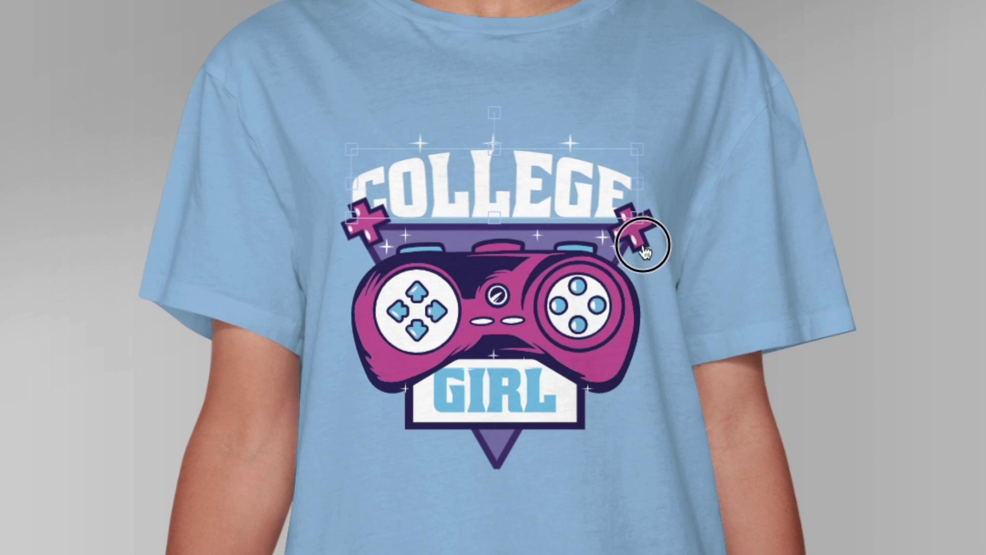
{"action": "left_click_drag", "start_coordinate": [637, 241], "coordinate": [628, 253]}
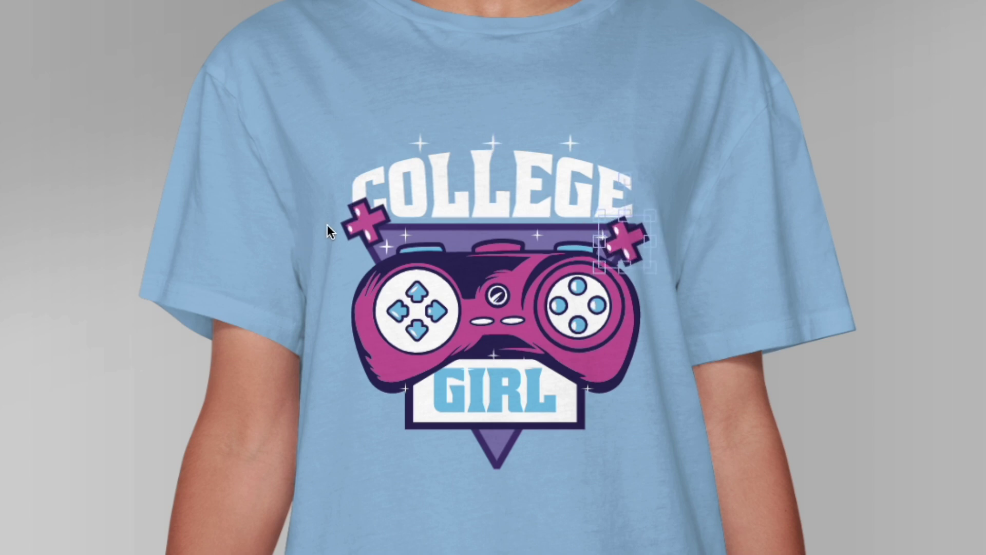
{"action": "left_click_drag", "start_coordinate": [354, 234], "coordinate": [356, 255]}
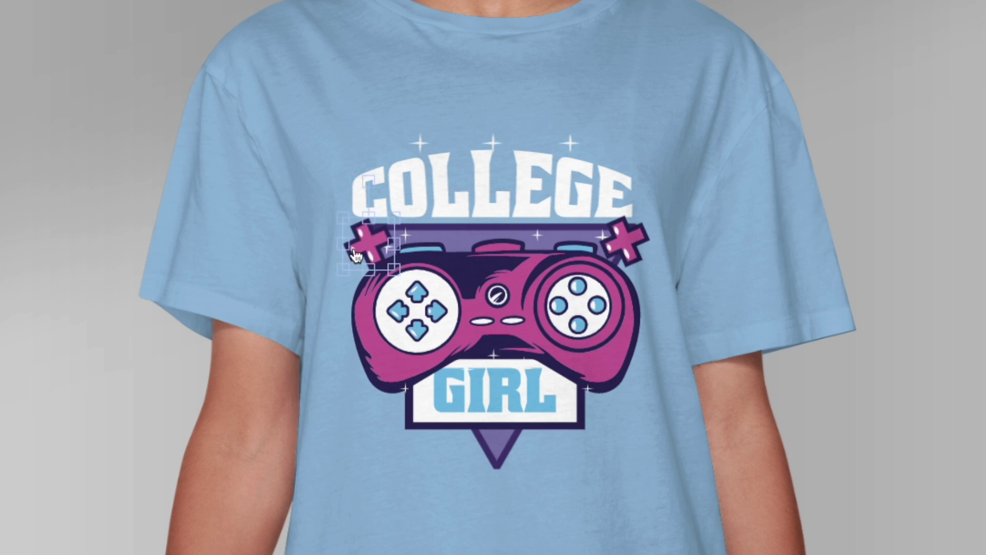
{"action": "left_click", "coordinate": [501, 395]}
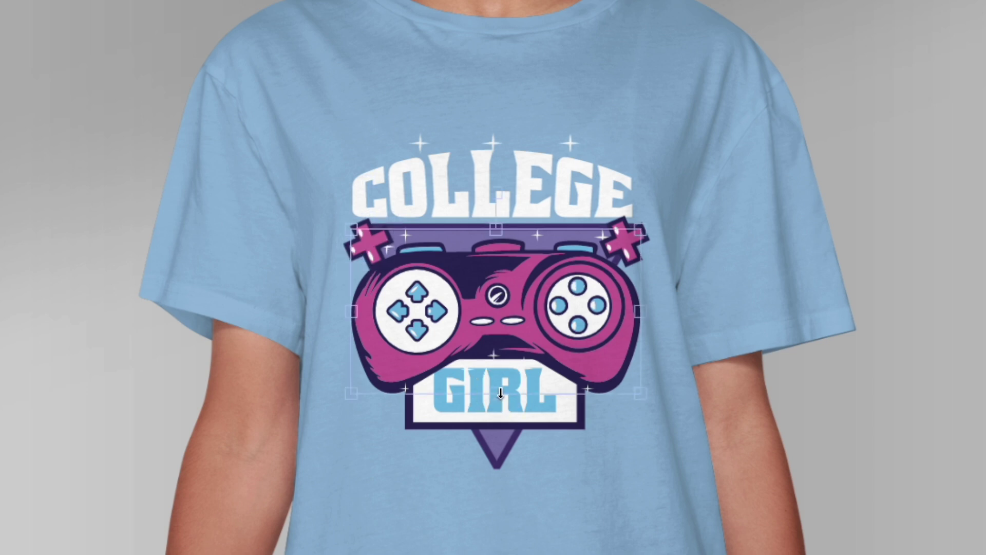
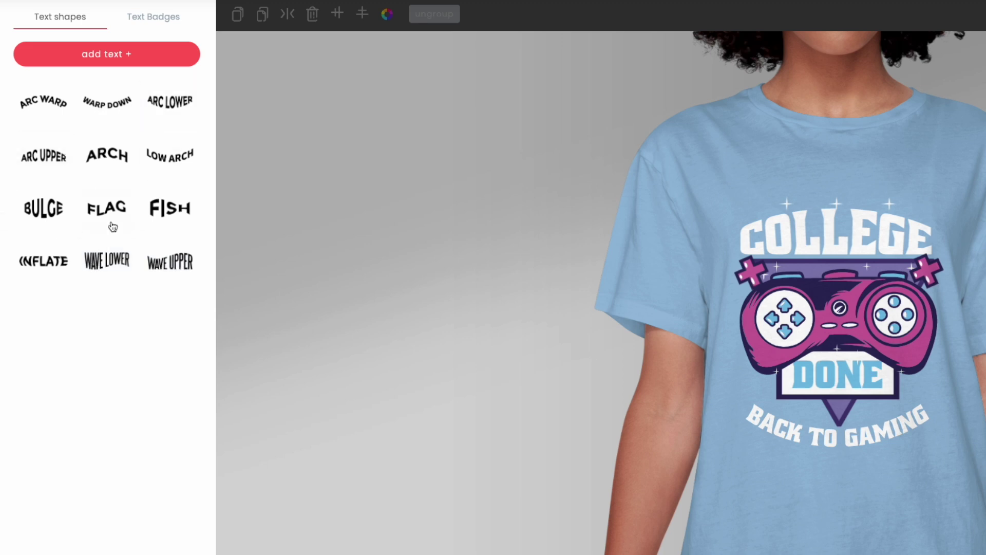
Step: Look through the ready-made text badges from start to end
{"action": "left_click", "coordinate": [143, 23]}
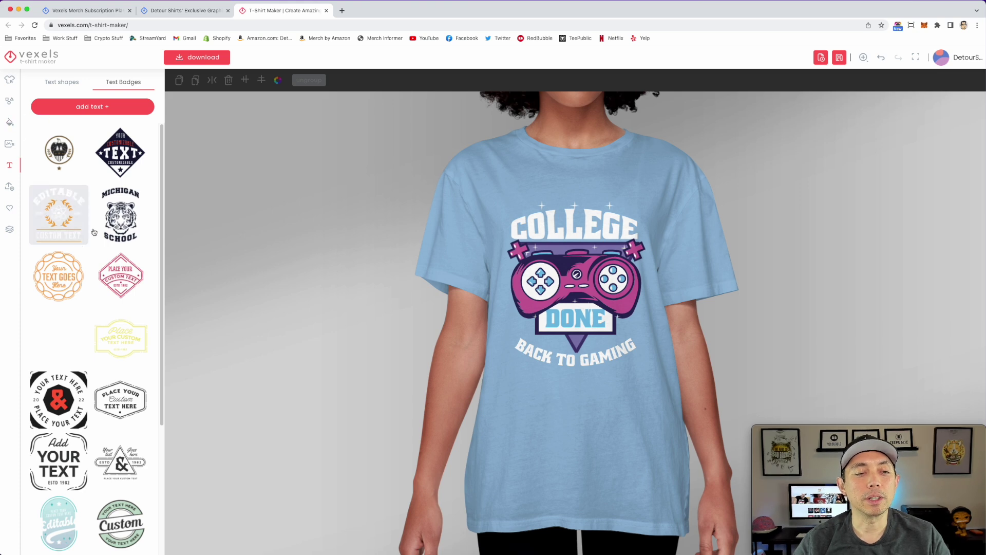
{"action": "scroll", "coordinate": [71, 352], "scroll_direction": "down", "scroll_amount": 1}
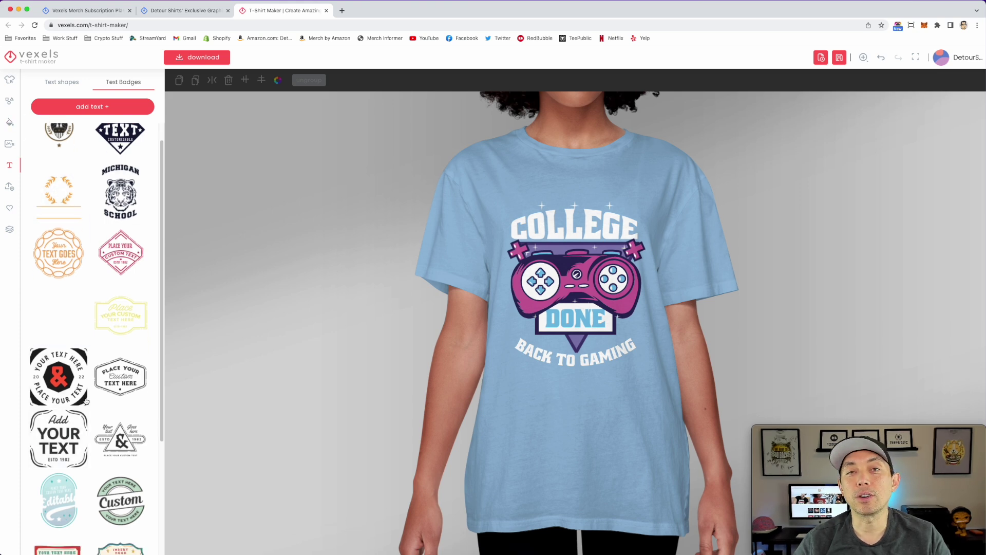
{"action": "scroll", "coordinate": [114, 325], "scroll_direction": "down", "scroll_amount": 6}
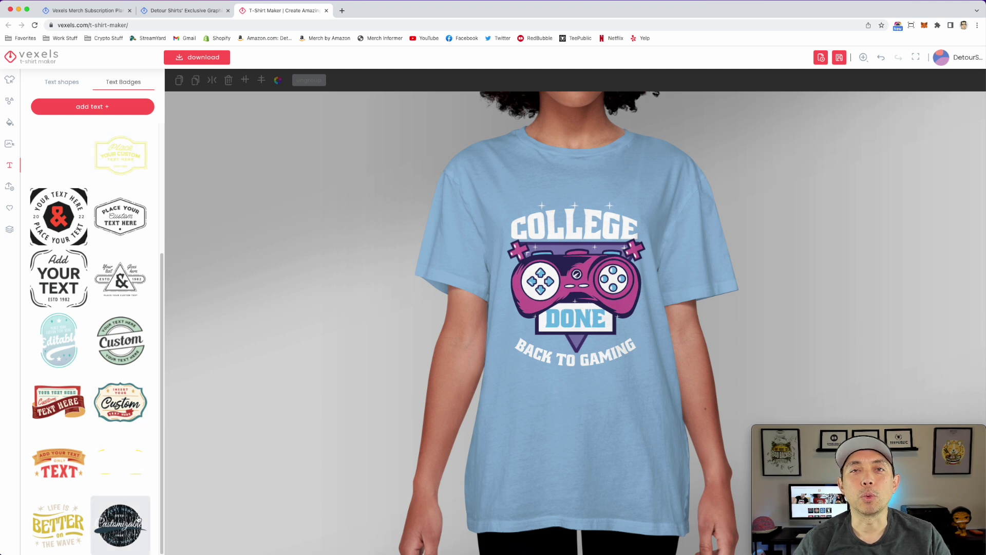
{"action": "scroll", "coordinate": [107, 175], "scroll_direction": "up", "scroll_amount": 4}
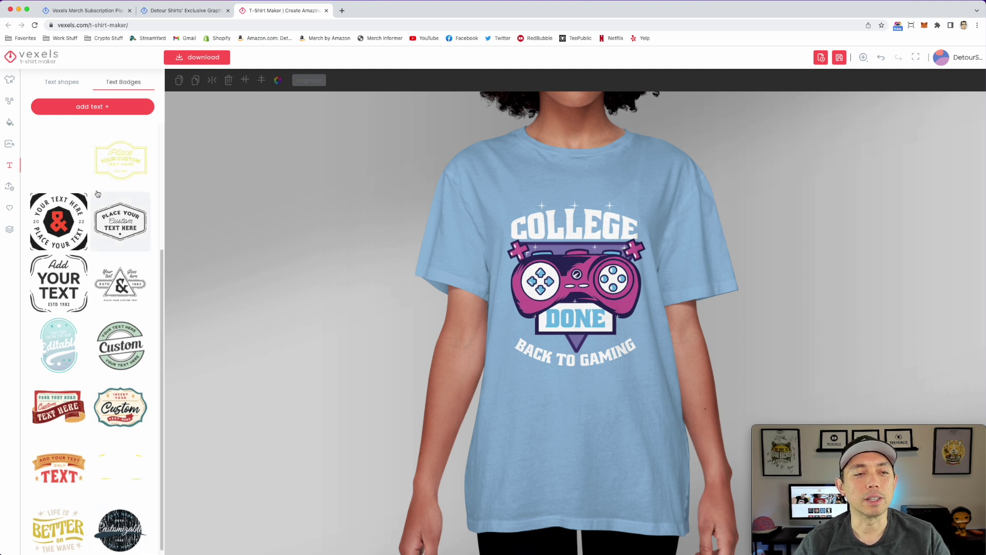
{"action": "scroll", "coordinate": [97, 194], "scroll_direction": "up", "scroll_amount": 3}
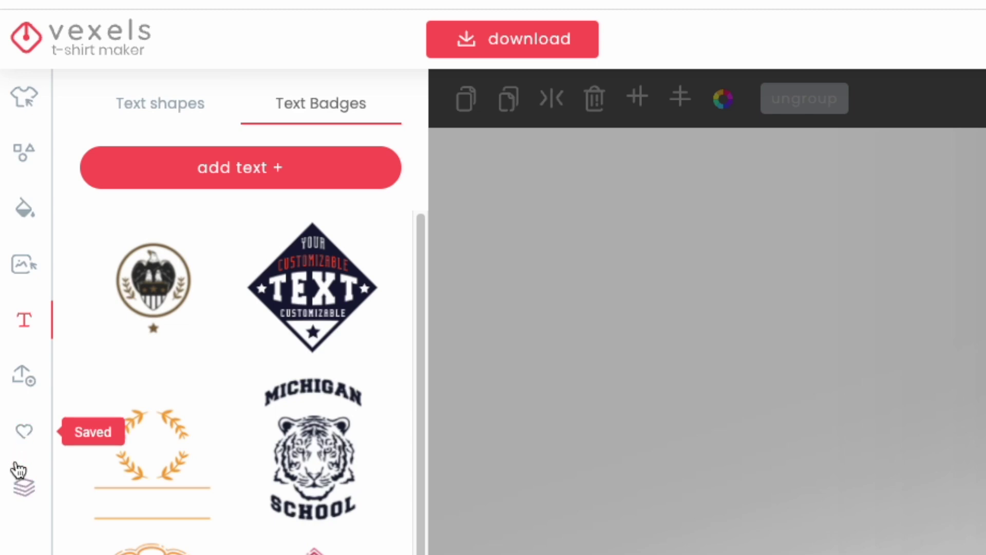
Step: Show the design's list of layers and select the bottommost shape layer
{"action": "left_click", "coordinate": [24, 487]}
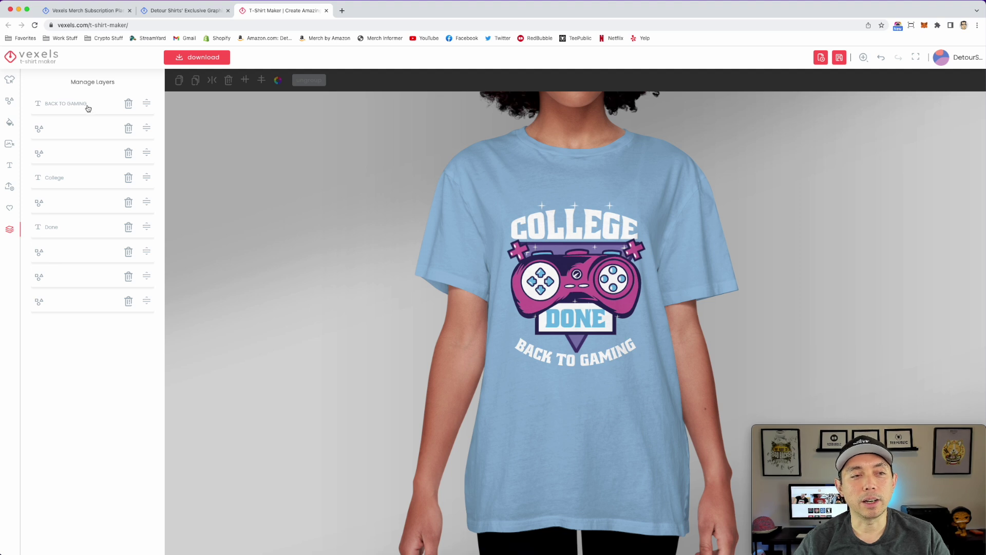
{"action": "left_click", "coordinate": [49, 303]}
{"action": "mouse_move", "coordinate": [49, 302]}
{"action": "left_mouse_down"}
{"action": "mouse_move", "coordinate": [59, 300]}
{"action": "mouse_move", "coordinate": [60, 286]}
{"action": "mouse_move", "coordinate": [56, 302]}
{"action": "left_mouse_up"}
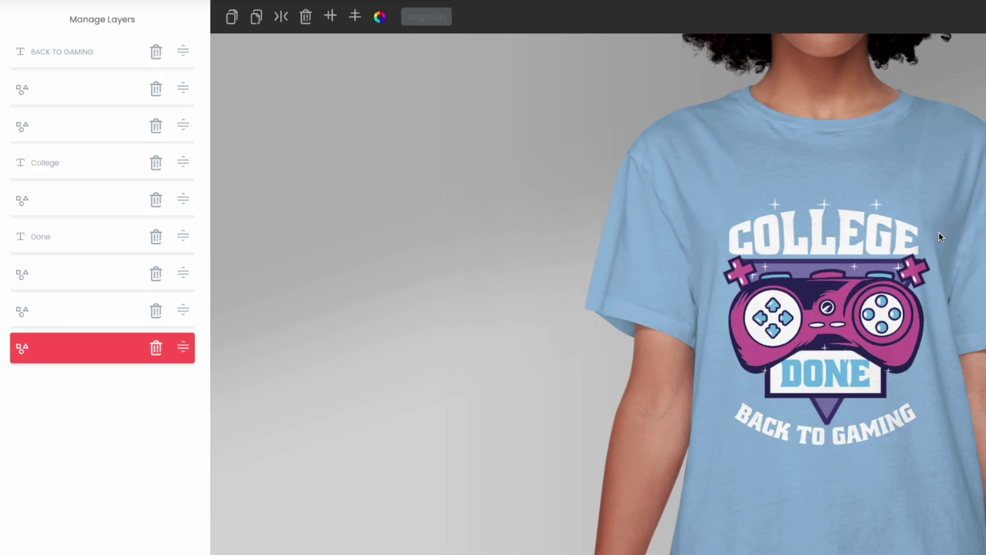
Step: Move the College text layer up one place in the layer order
{"action": "left_click", "coordinate": [864, 319]}
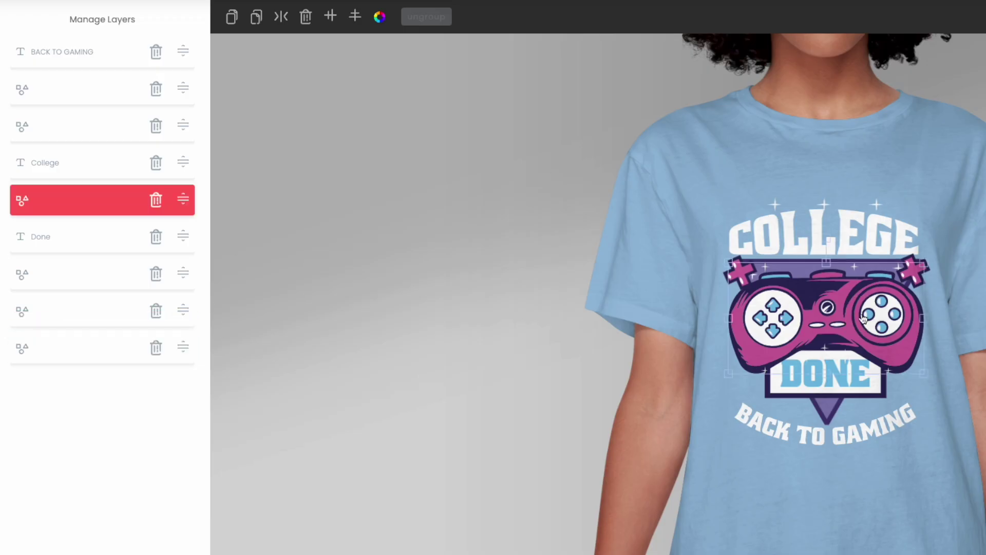
{"action": "left_click", "coordinate": [874, 222]}
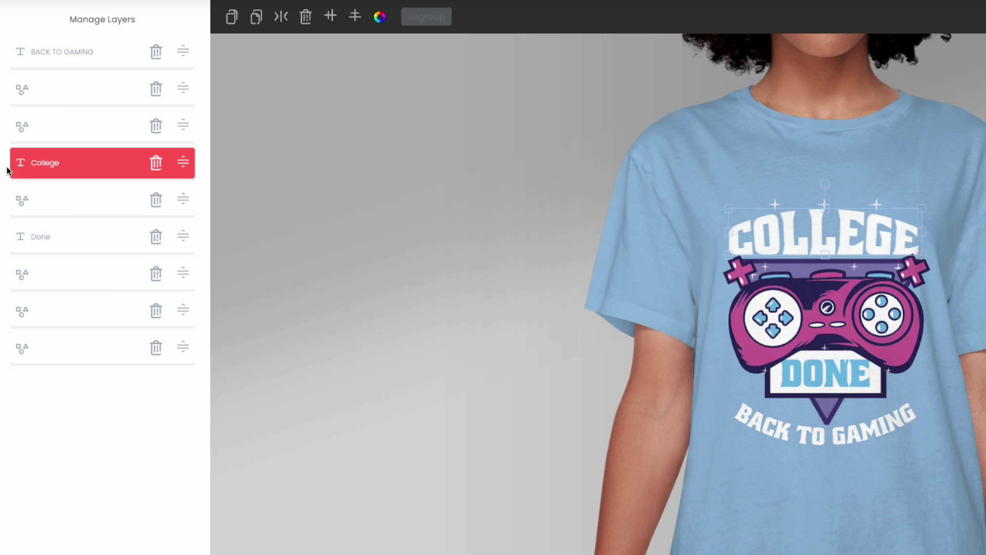
{"action": "left_click_drag", "start_coordinate": [185, 125], "coordinate": [185, 156]}
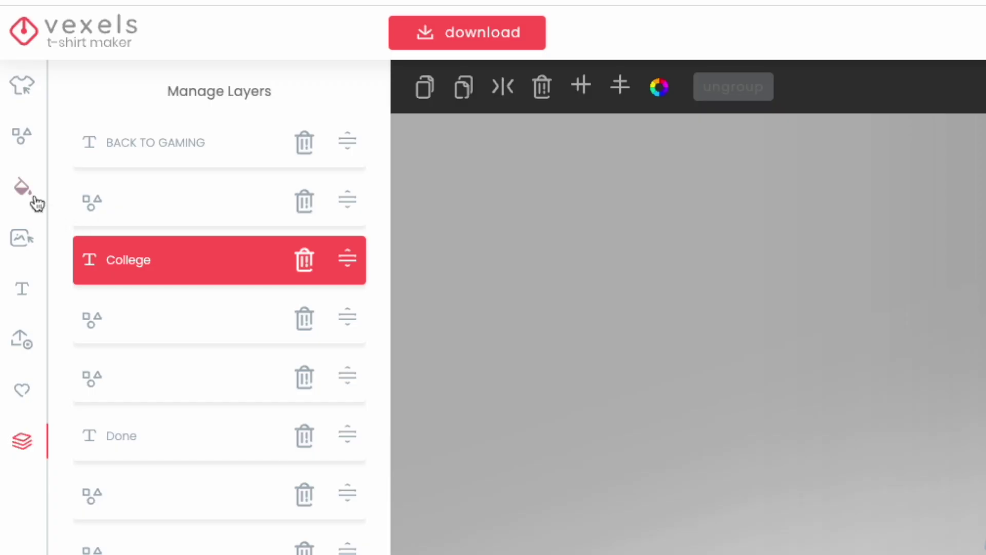
Step: Look at the available color palettes and the saved drafts
{"action": "left_click", "coordinate": [20, 191]}
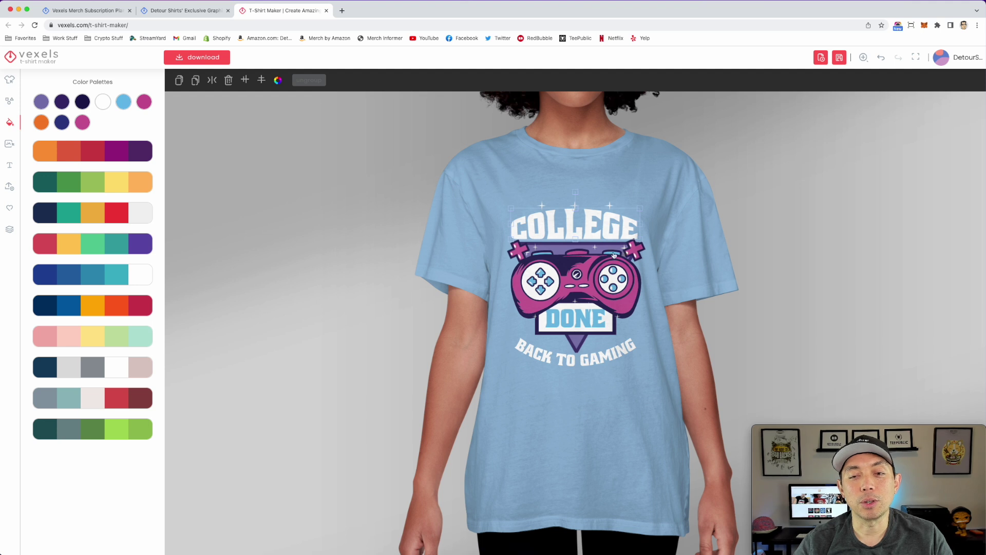
{"action": "left_click", "coordinate": [10, 209]}
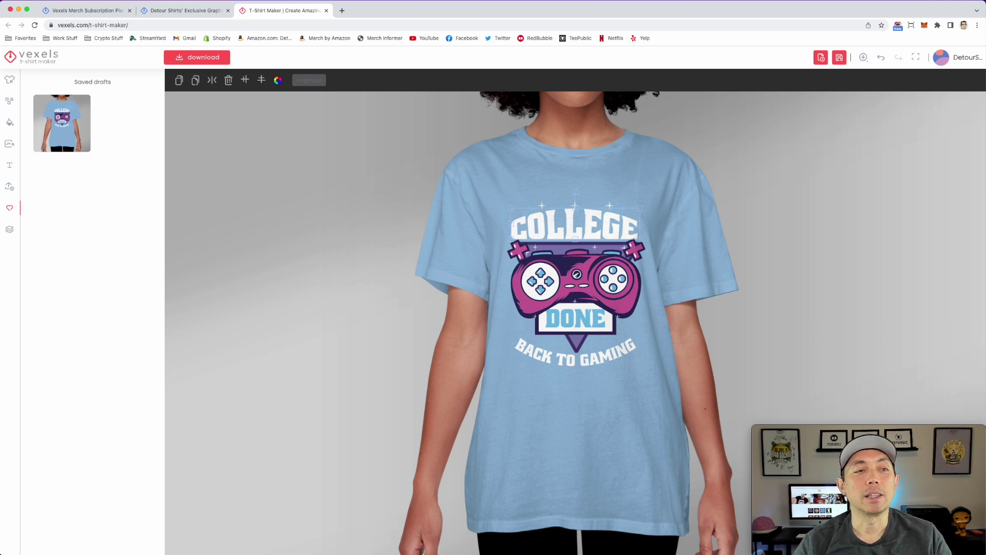
Step: Try the orange-to-purple palette on the design, followed by two colour arrangements of the green, yellow and orange palette
{"action": "left_click", "coordinate": [10, 125]}
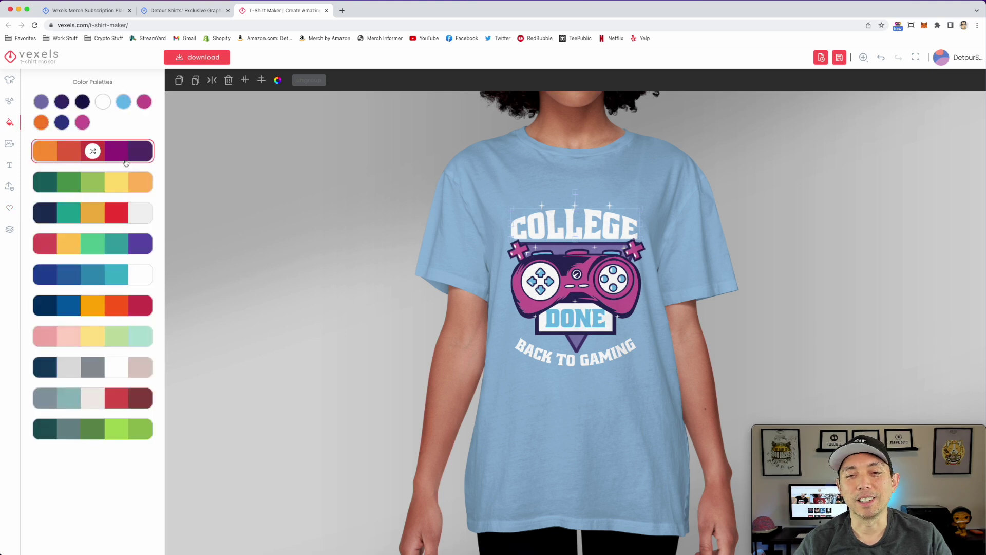
{"action": "left_click", "coordinate": [93, 153]}
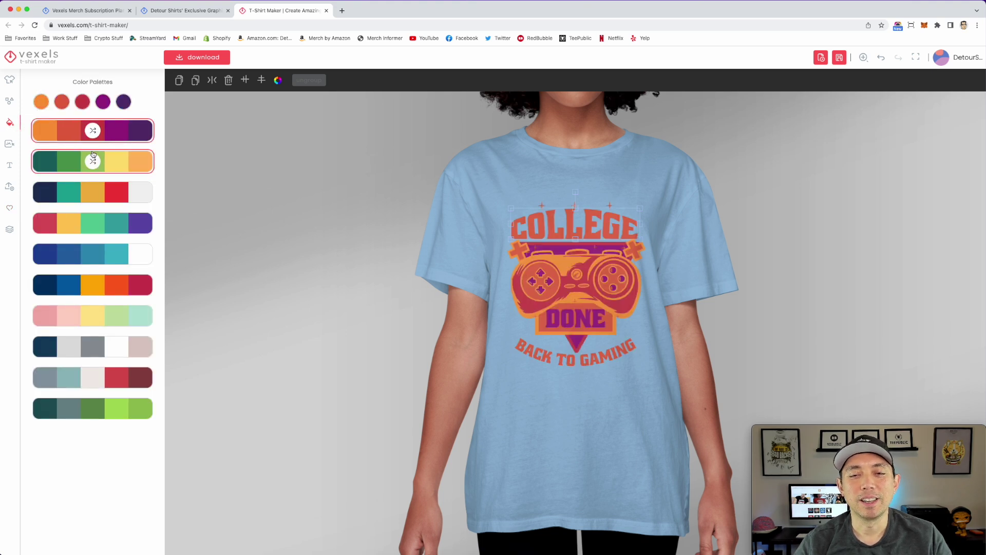
{"action": "left_click", "coordinate": [93, 154]}
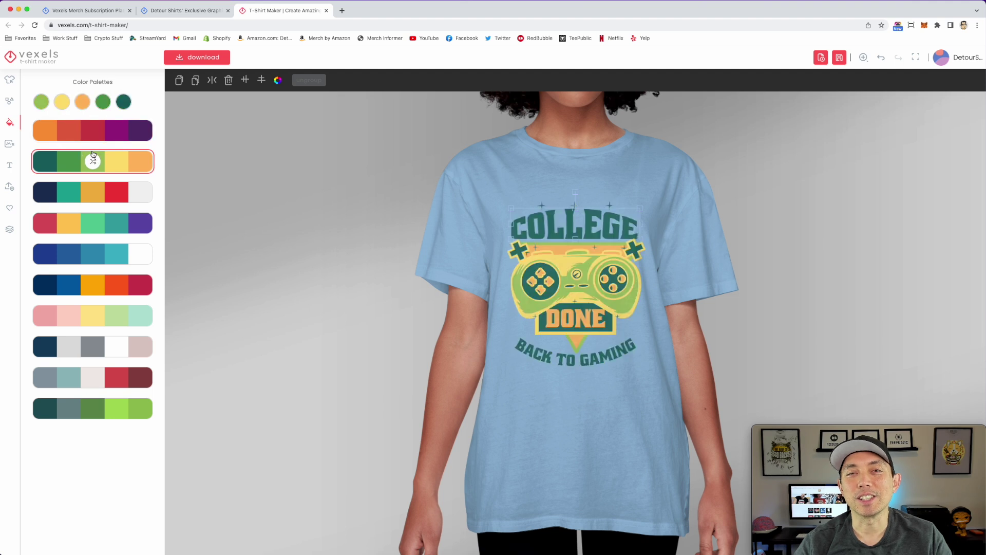
{"action": "left_click", "coordinate": [93, 154]}
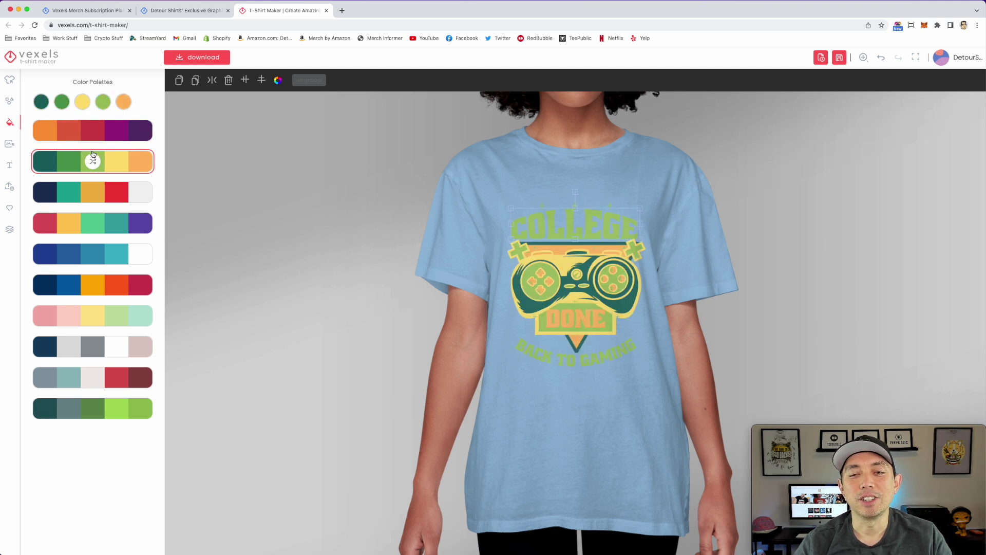
Step: Try the navy, teal, gold, red and light grey palette on the design, shuffling its colours several times
{"action": "left_click", "coordinate": [94, 192]}
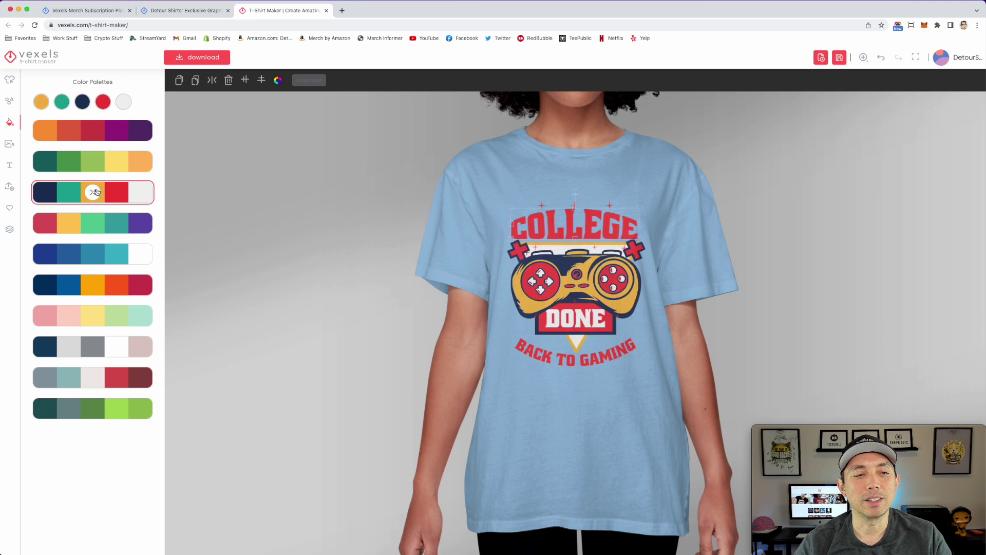
{"action": "left_click", "coordinate": [94, 191]}
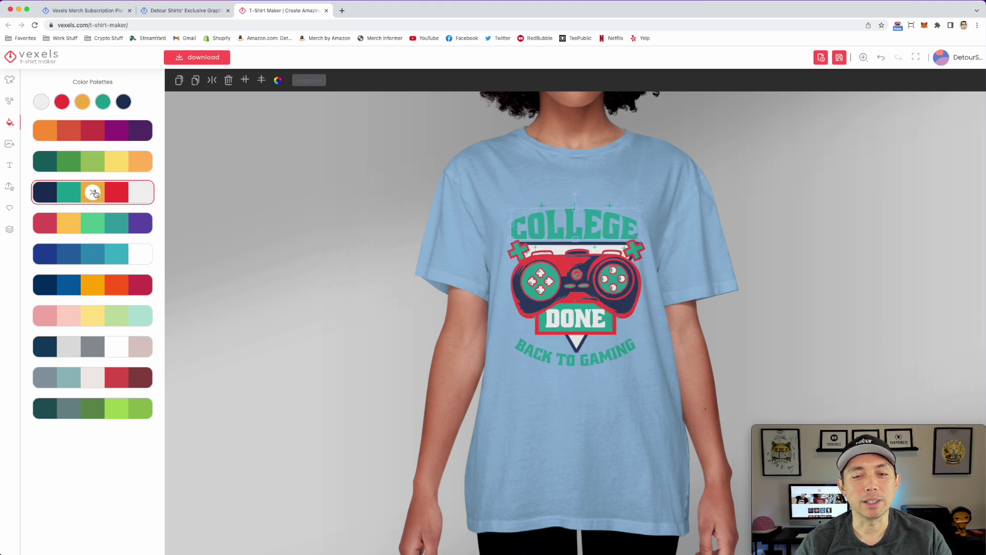
{"action": "left_click", "coordinate": [95, 193]}
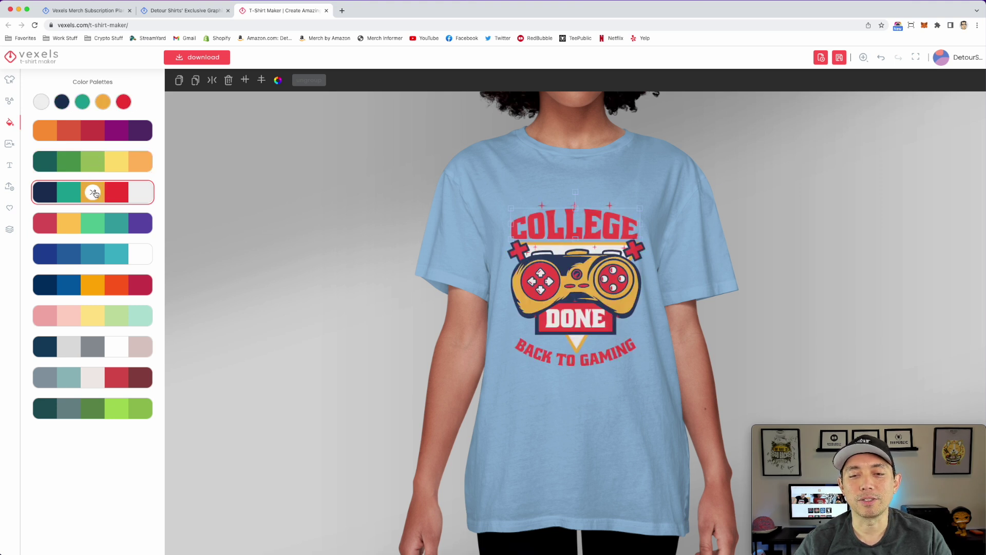
{"action": "left_click", "coordinate": [94, 193]}
{"action": "left_click", "coordinate": [94, 192]}
{"action": "left_click", "coordinate": [94, 193]}
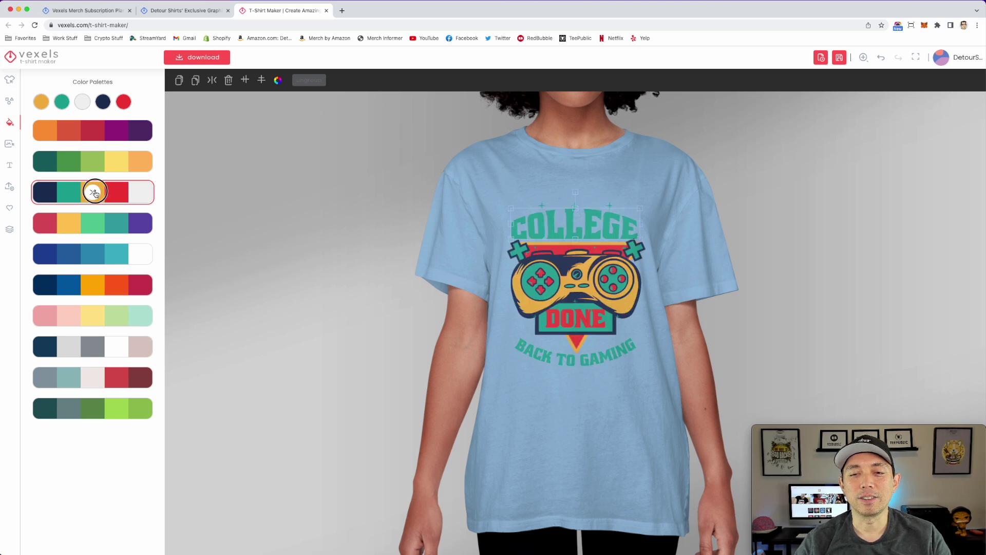
{"action": "left_click", "coordinate": [94, 193]}
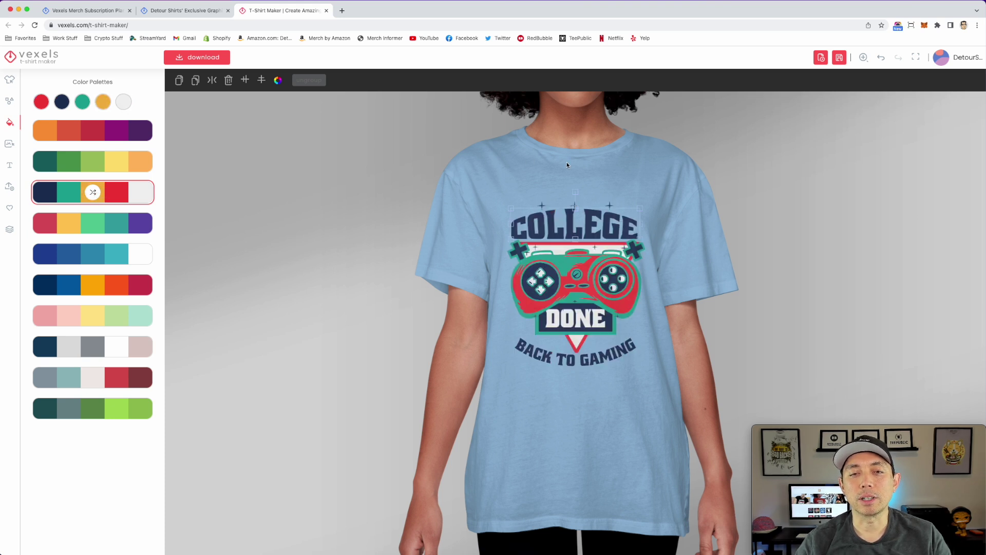
{"action": "left_click", "coordinate": [502, 171]}
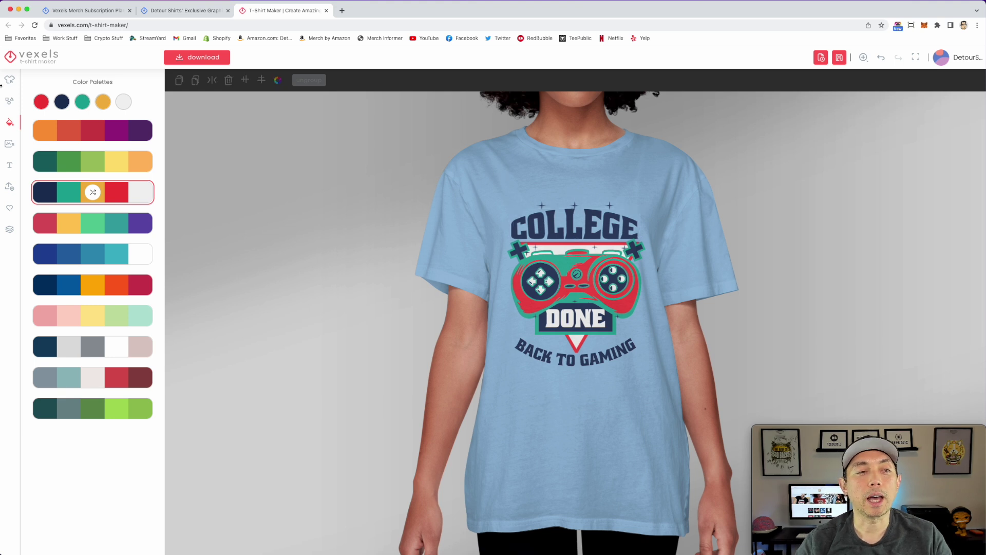
Step: Change the tee color to the black Merch by Amazon product color (#00000c)
{"action": "left_click", "coordinate": [9, 80]}
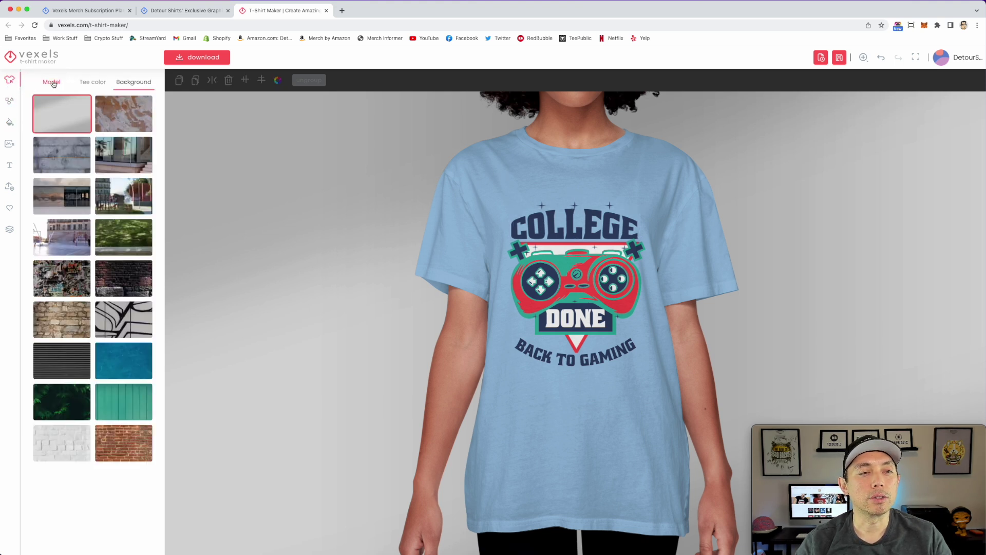
{"action": "left_click", "coordinate": [85, 84]}
{"action": "left_click", "coordinate": [77, 229]}
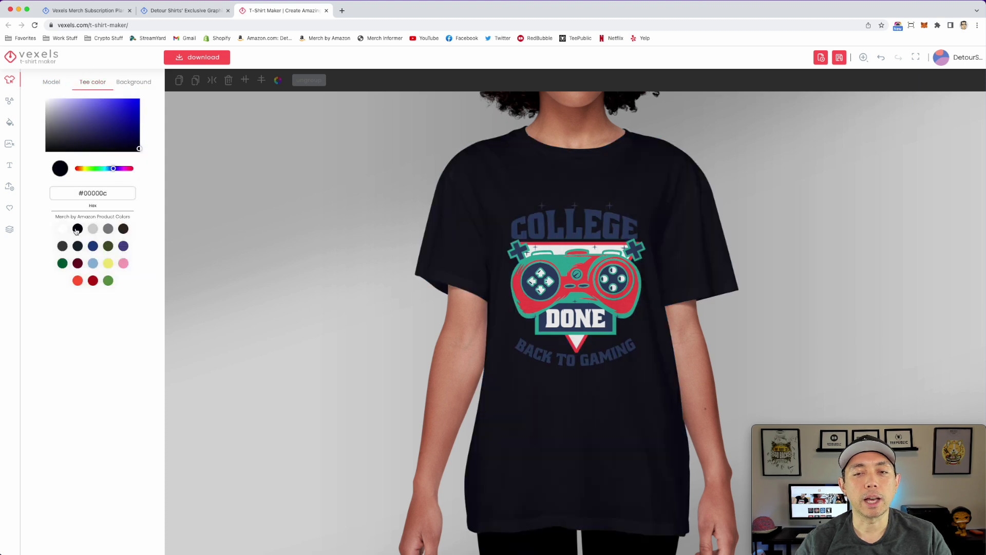
Step: Try the navy, grey, white and dusty pink palette on the design, shuffling its colours several times
{"action": "left_click", "coordinate": [9, 123]}
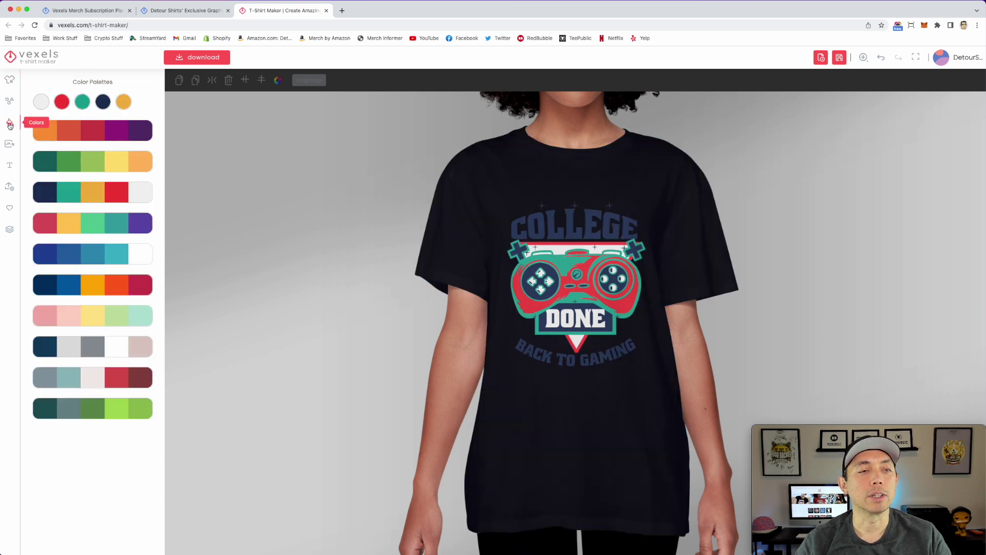
{"action": "left_click", "coordinate": [93, 348]}
{"action": "left_click", "coordinate": [93, 348]}
{"action": "left_click", "coordinate": [93, 348]}
{"action": "left_click", "coordinate": [93, 348]}
{"action": "left_click", "coordinate": [93, 348]}
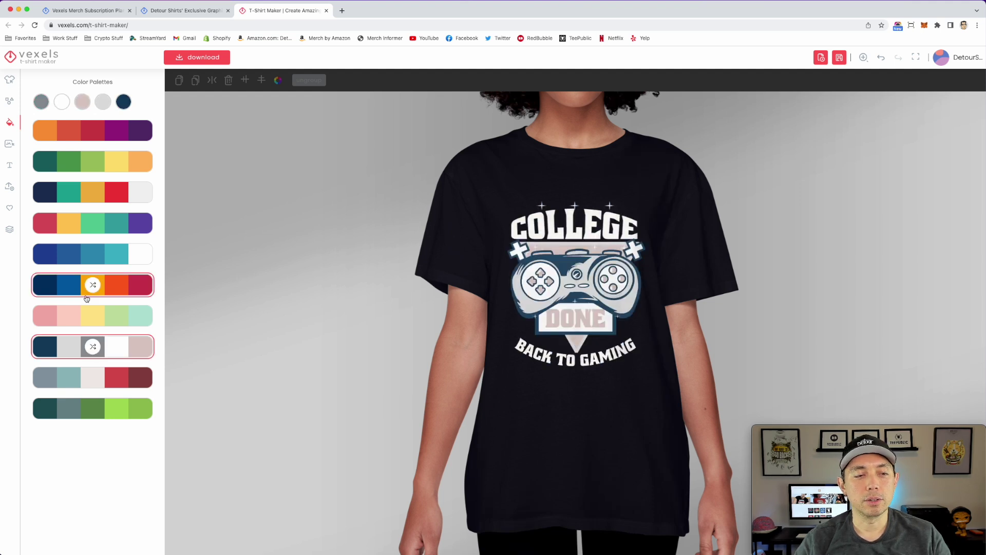
Step: Try the navy, blue, amber, orange and crimson palette on the design in several shuffled arrangements
{"action": "left_click", "coordinate": [90, 288]}
{"action": "left_click", "coordinate": [89, 288]}
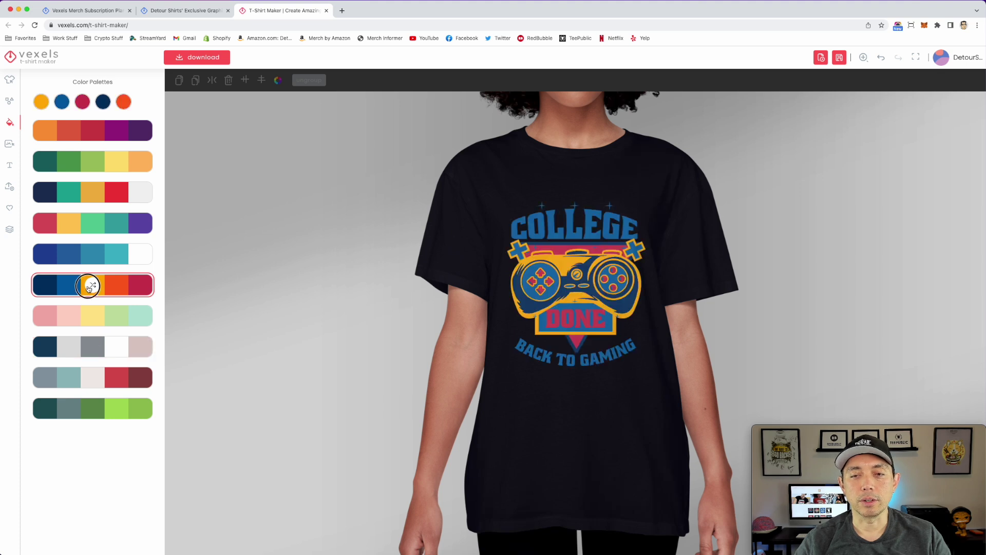
{"action": "left_click", "coordinate": [90, 288]}
{"action": "left_click", "coordinate": [89, 288]}
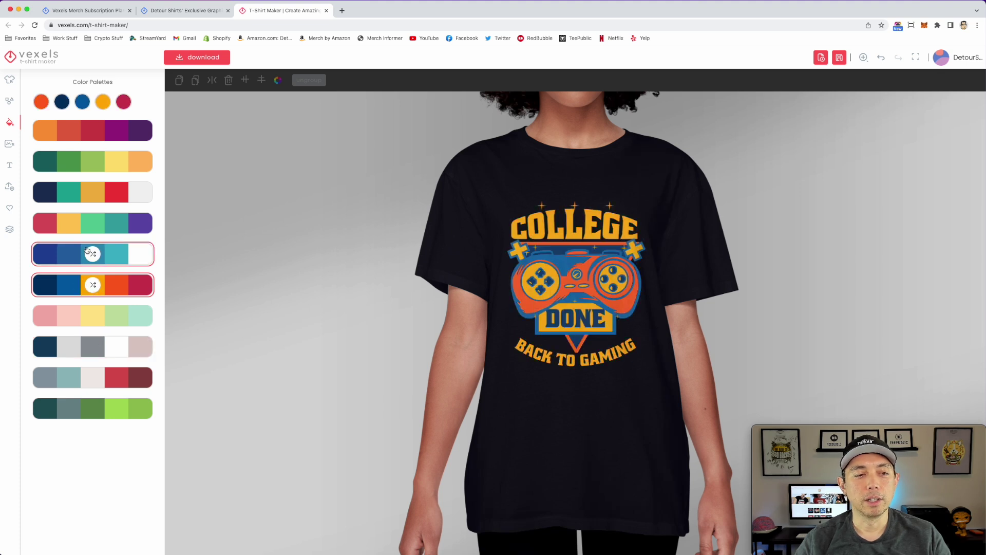
Step: Try the blue-to-white palette and the red, yellow, green, teal and purple palette on the design with shuffled colours
{"action": "left_click", "coordinate": [86, 253]}
{"action": "left_click", "coordinate": [86, 254]}
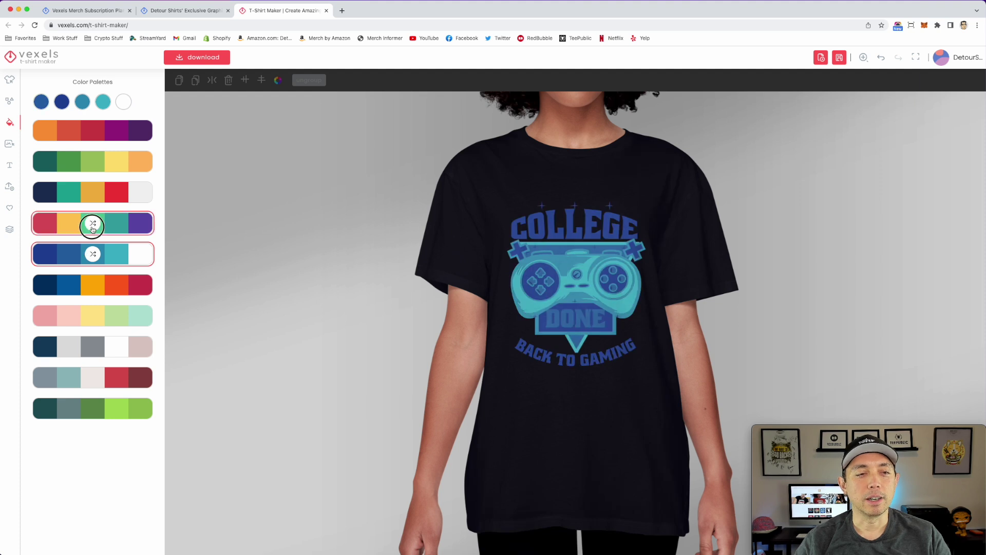
{"action": "left_click", "coordinate": [92, 226]}
{"action": "left_click", "coordinate": [92, 226]}
{"action": "left_click", "coordinate": [93, 226]}
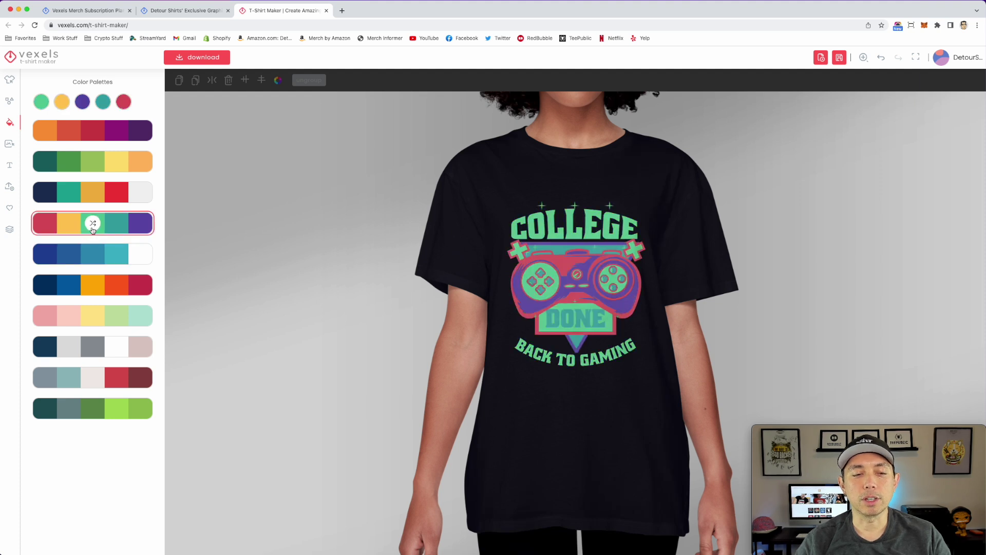
Step: Apply the dark teal, slate and green palette and shuffle it to a lime controller with slate lettering for COLLEGE
{"action": "left_click", "coordinate": [90, 408]}
{"action": "left_click", "coordinate": [90, 408]}
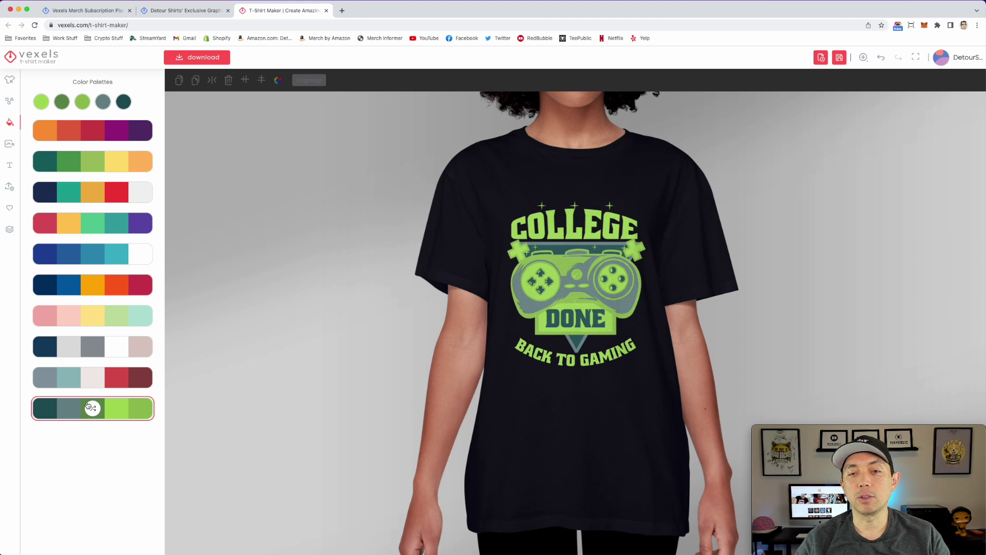
{"action": "left_click", "coordinate": [90, 407]}
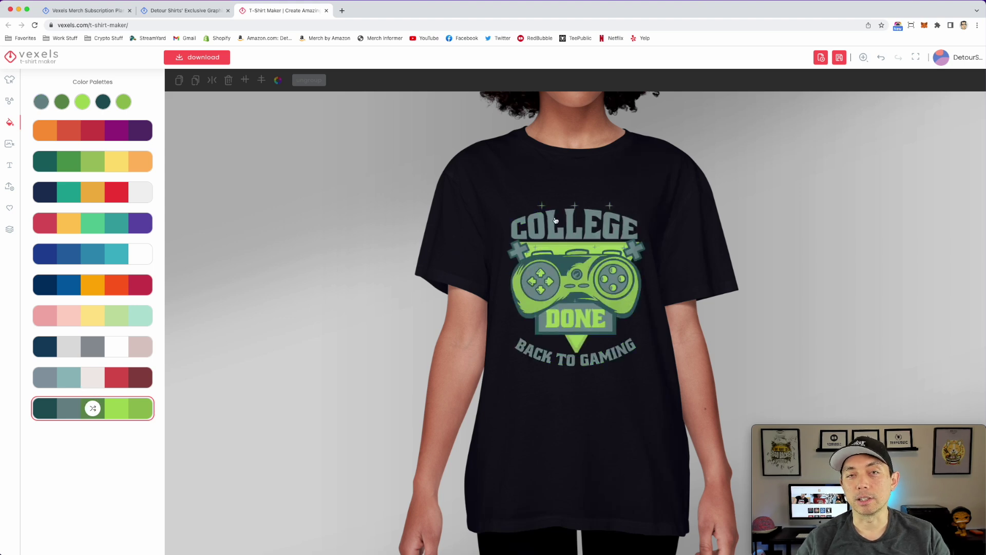
Step: Recolour the COLLEGE text and the BACK TO GAMING text white (#ffffff)
{"action": "left_click", "coordinate": [562, 221]}
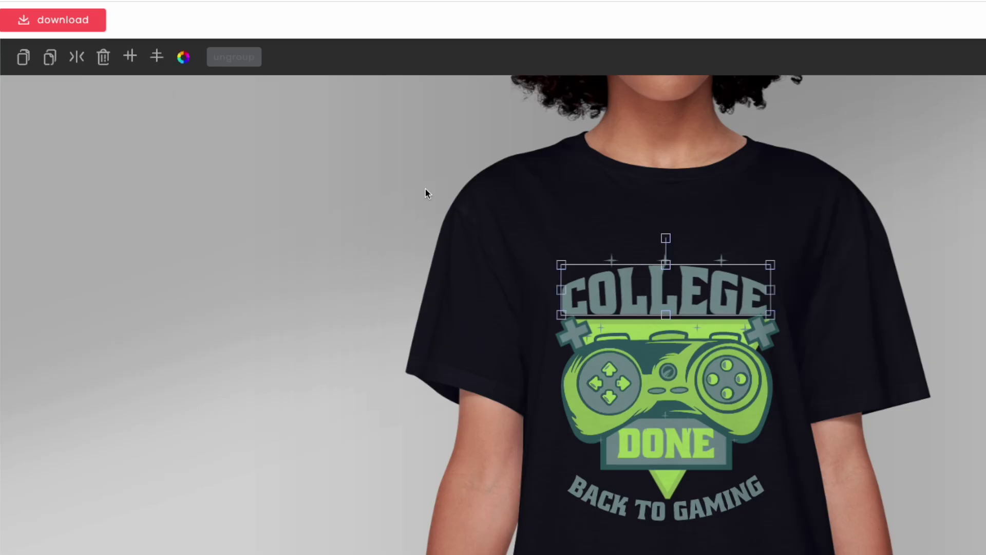
{"action": "left_click", "coordinate": [184, 57]}
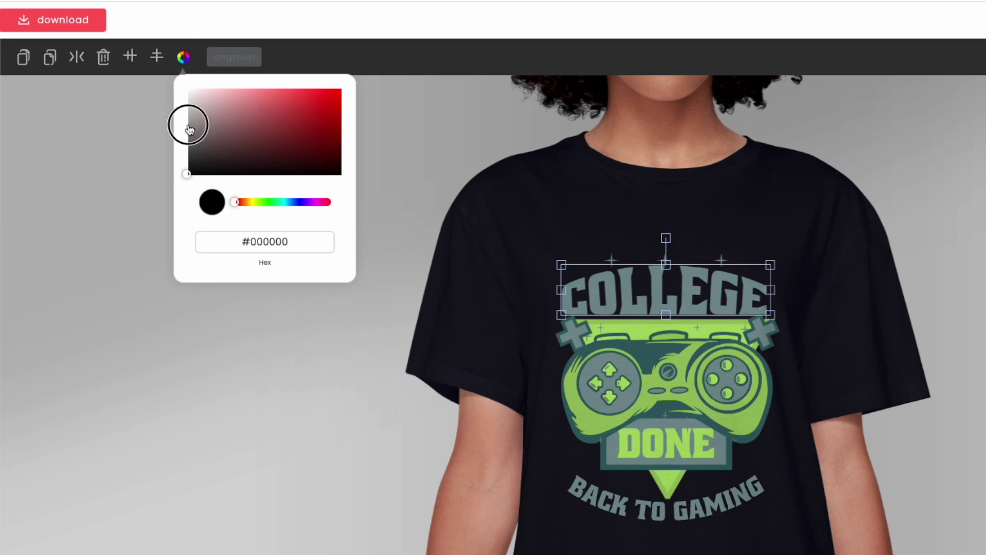
{"action": "left_click_drag", "start_coordinate": [183, 172], "coordinate": [175, 70]}
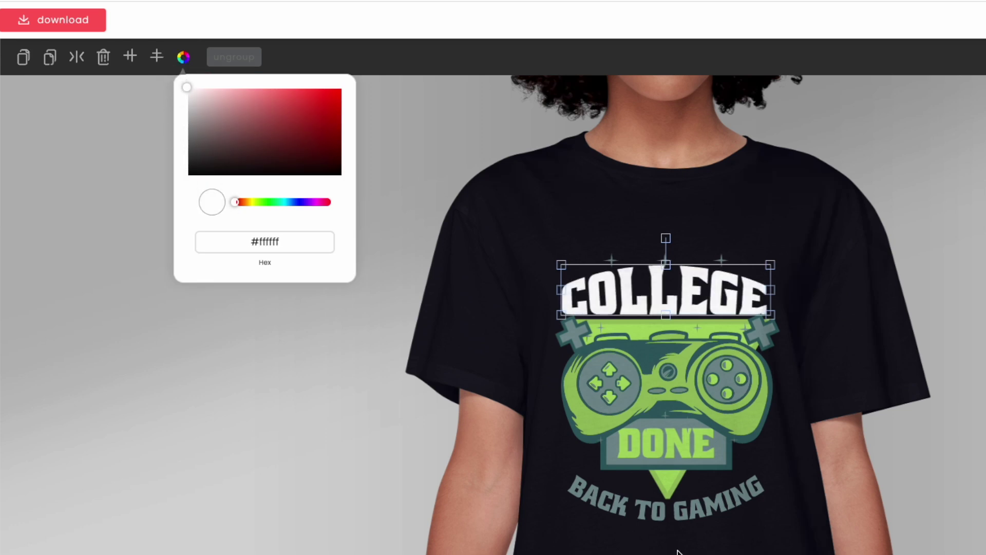
{"action": "left_click", "coordinate": [702, 519]}
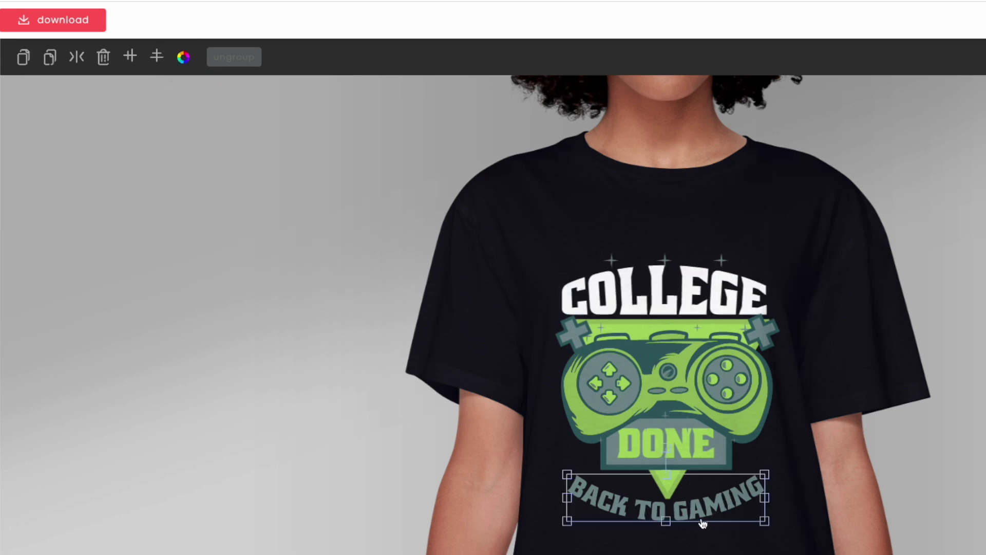
{"action": "left_click", "coordinate": [183, 57]}
{"action": "left_click_drag", "start_coordinate": [188, 174], "coordinate": [176, 44]}
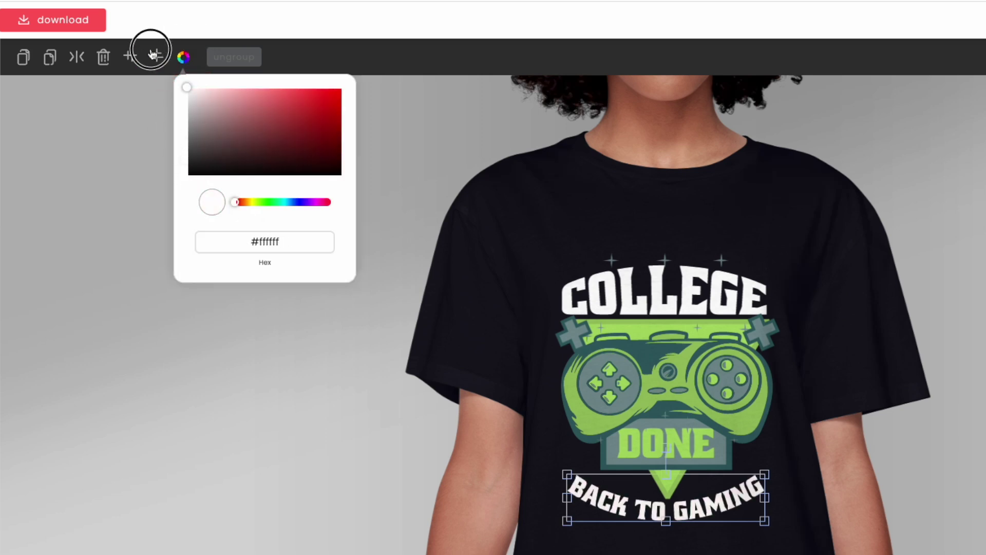
Step: Recolour the DONE text white (#ffffff) and deselect it
{"action": "left_click", "coordinate": [696, 436]}
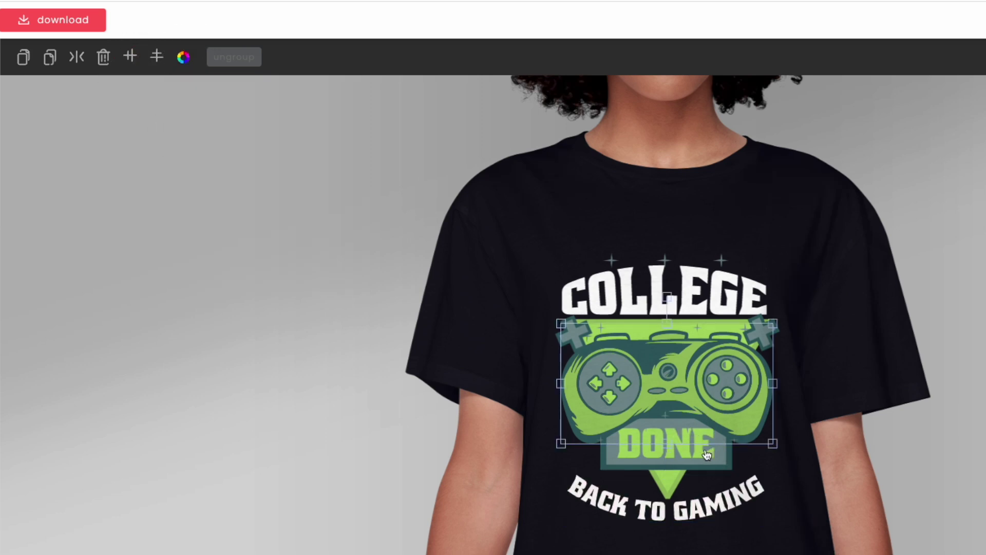
{"action": "left_click", "coordinate": [708, 455]}
{"action": "left_click", "coordinate": [183, 57]}
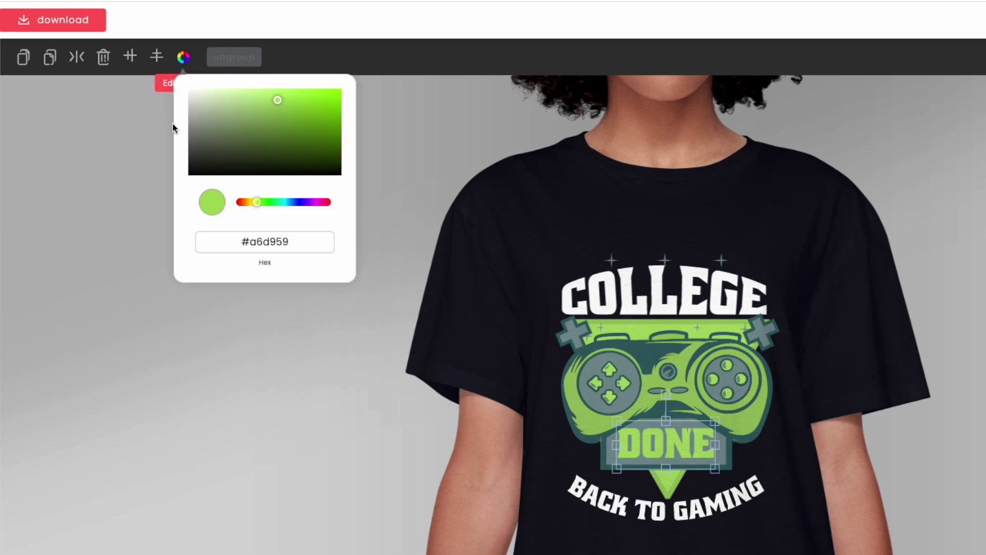
{"action": "left_click", "coordinate": [275, 94]}
{"action": "left_click_drag", "start_coordinate": [275, 94], "coordinate": [123, 75]}
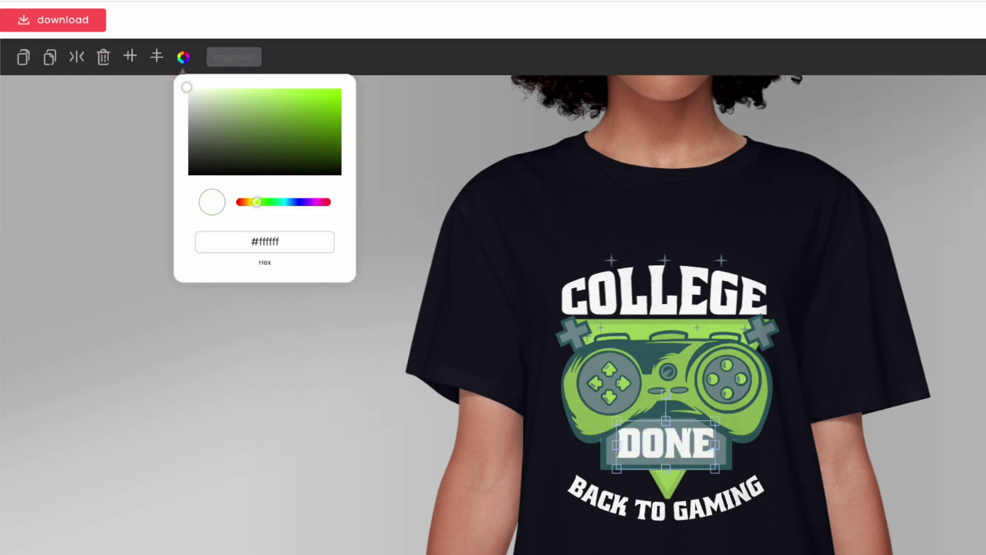
{"action": "key", "text": "Escape"}
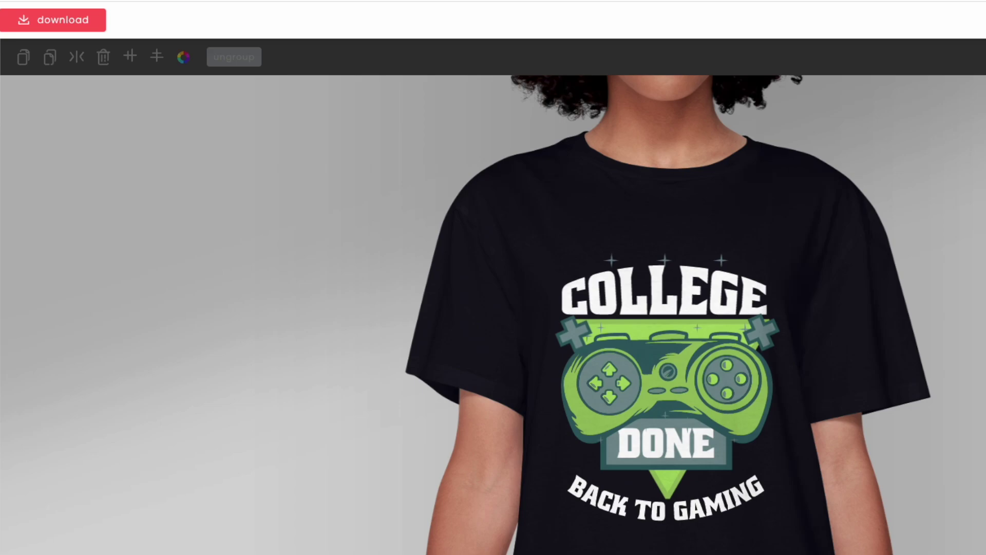
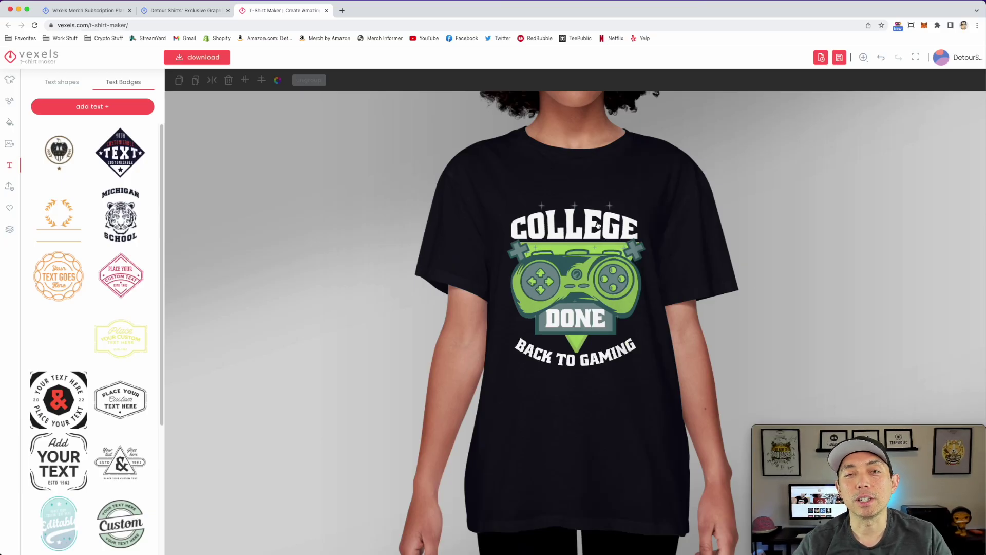
Step: Delete the green controller from the design and search the graphics library for VIDEO GAME CONTROLLER
{"action": "left_click", "coordinate": [611, 282]}
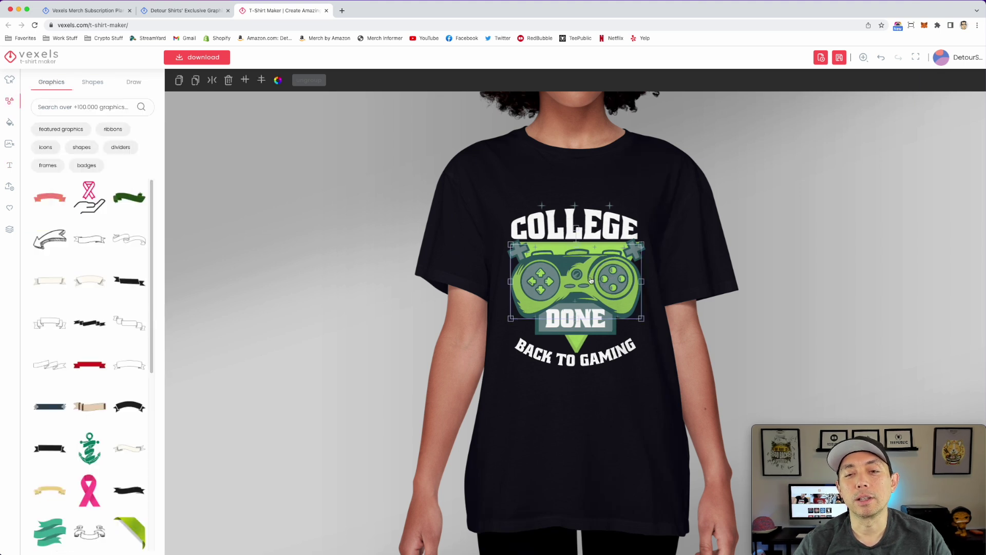
{"action": "key", "text": "Delete"}
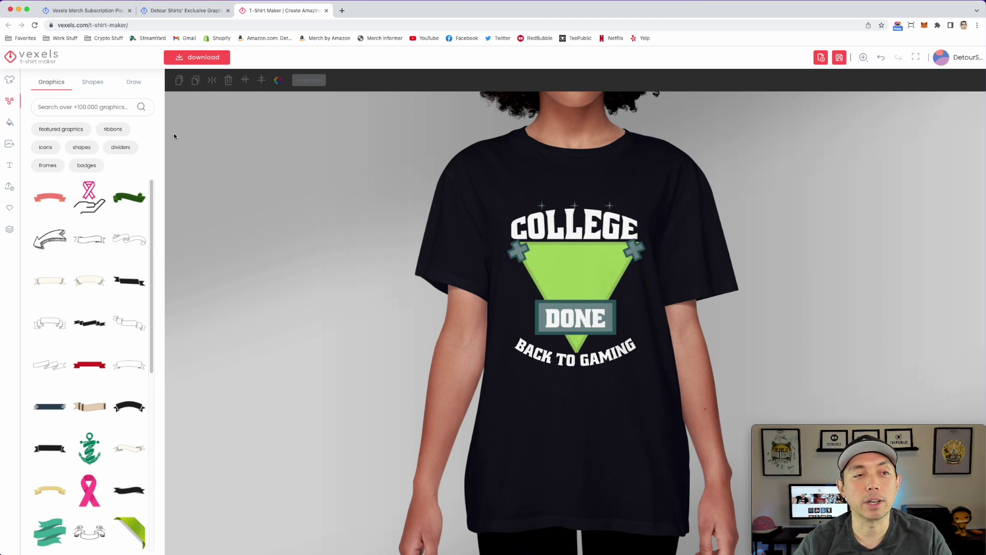
{"action": "left_click", "coordinate": [70, 106]}
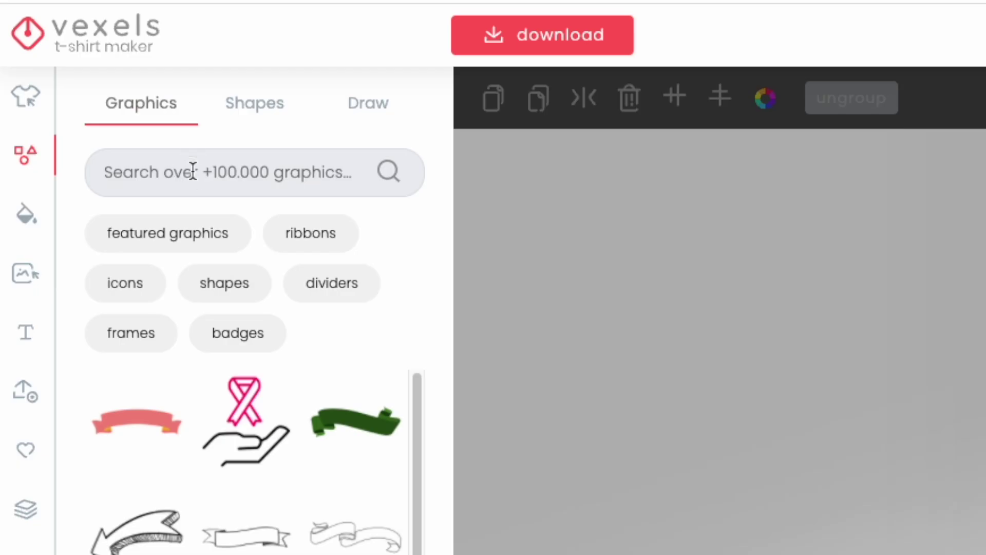
{"action": "type", "text": "VID"}
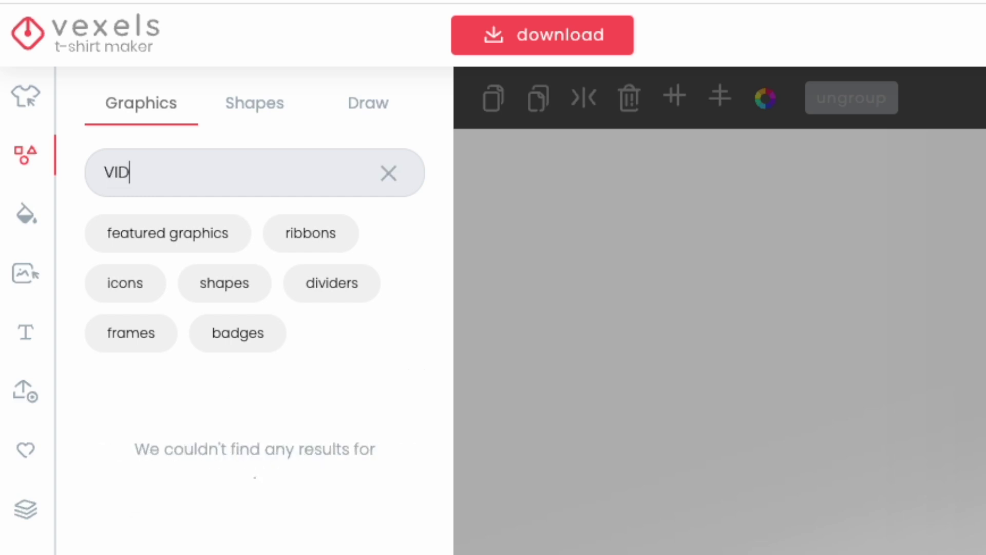
{"action": "type", "text": "EO GAME CONTRO"}
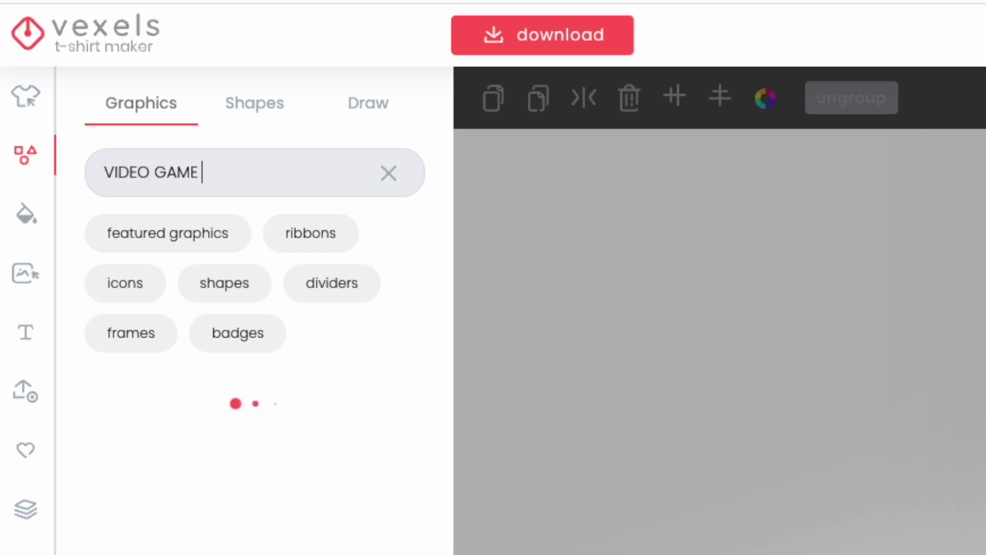
{"action": "type", "text": "LLER"}
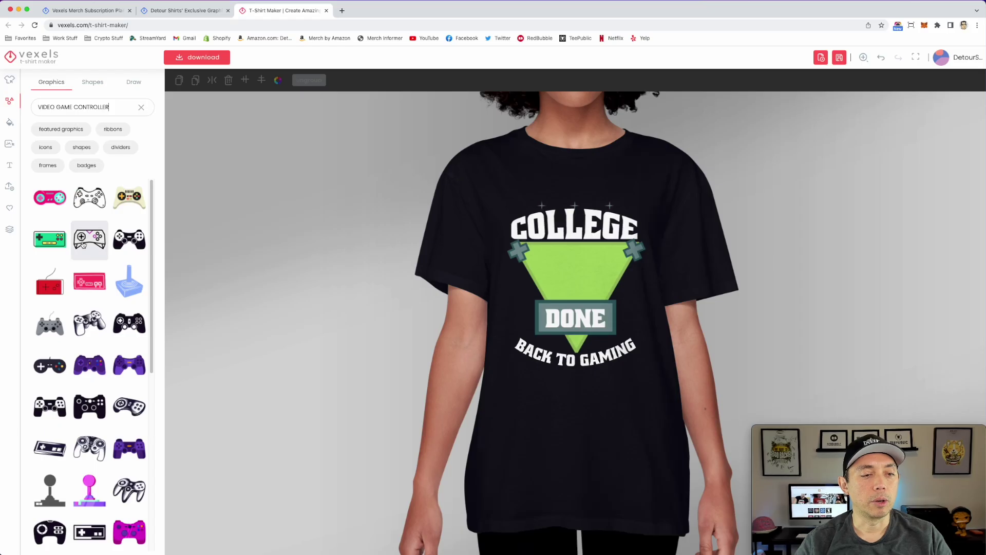
Step: Add the purple controller graphic from the search results, place it over the green triangle above DONE, and deselect it
{"action": "scroll", "coordinate": [220, 552], "scroll_direction": "down", "scroll_amount": 3}
{"action": "scroll", "coordinate": [81, 267], "scroll_direction": "down", "scroll_amount": 1}
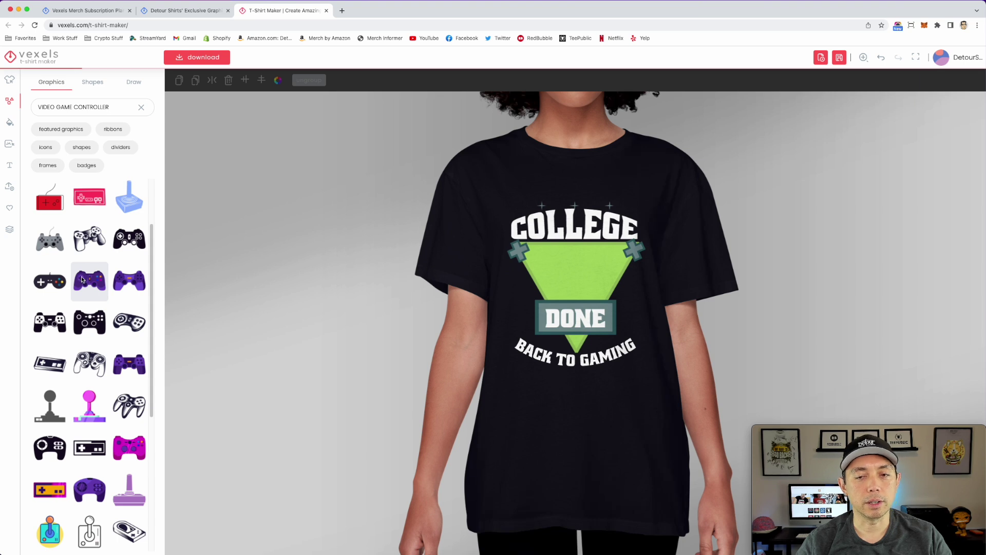
{"action": "left_click", "coordinate": [82, 281]}
{"action": "left_click", "coordinate": [593, 277]}
{"action": "left_click_drag", "start_coordinate": [593, 278], "coordinate": [593, 282]}
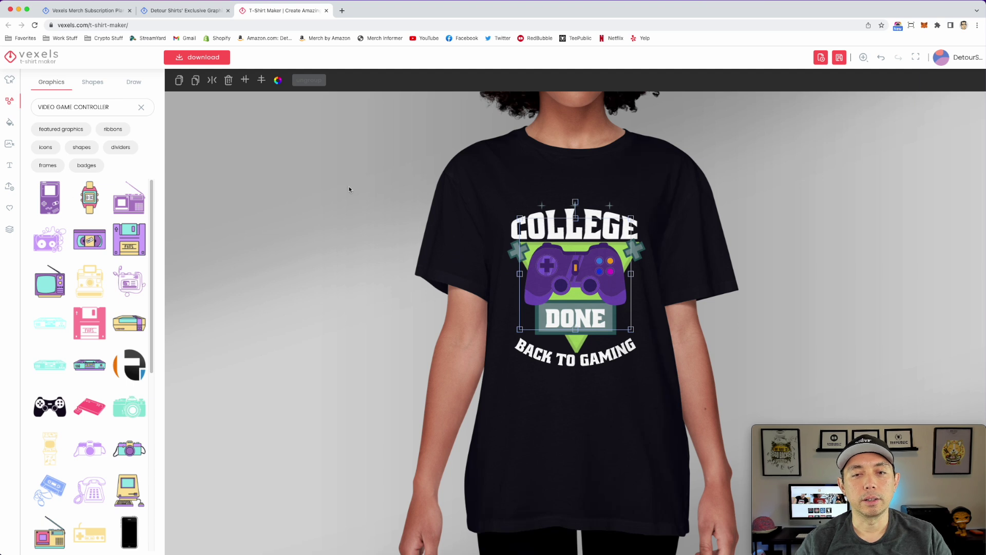
{"action": "left_click", "coordinate": [491, 183]}
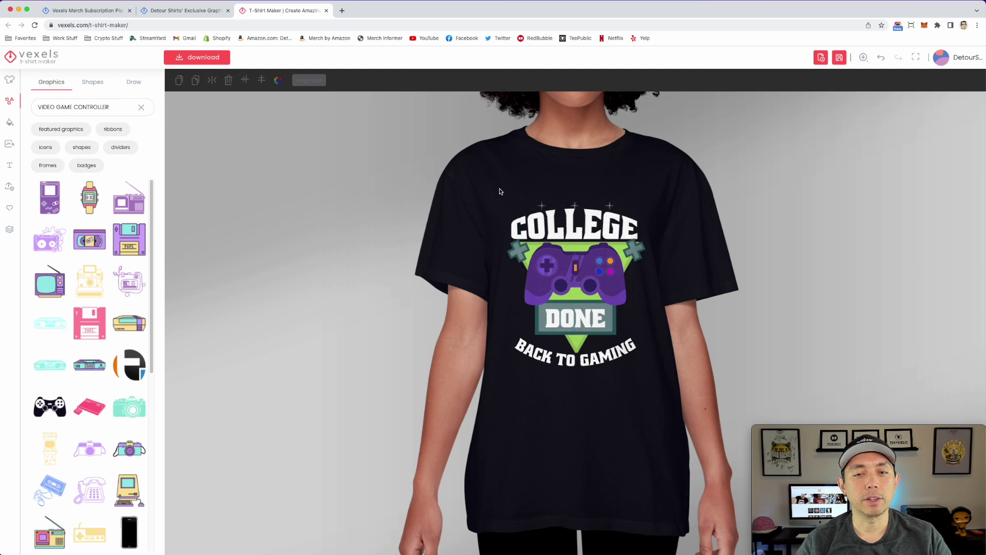
Step: Try the orange-to-purple palette and the green-to-orange palette with shuffled colours on the design
{"action": "left_click", "coordinate": [10, 122]}
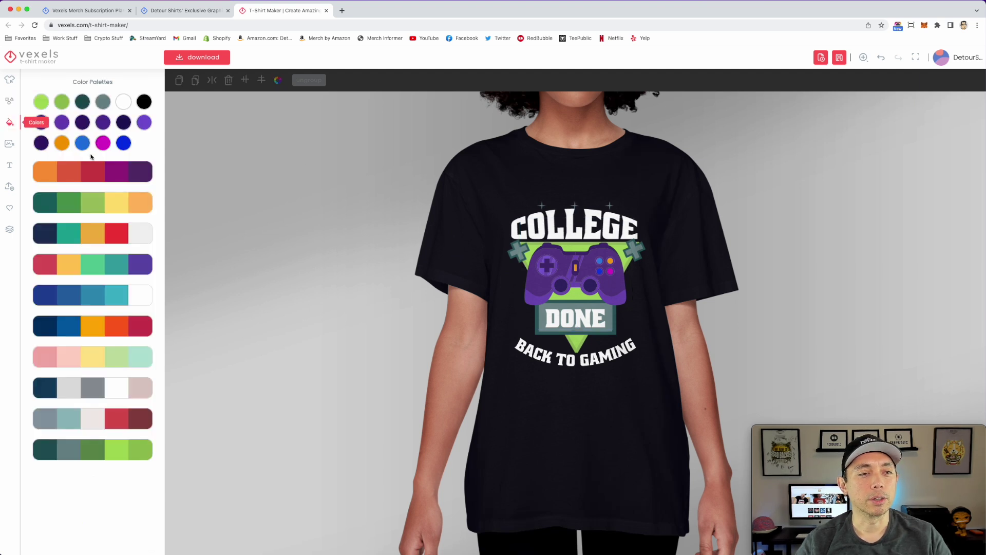
{"action": "left_click", "coordinate": [74, 179]}
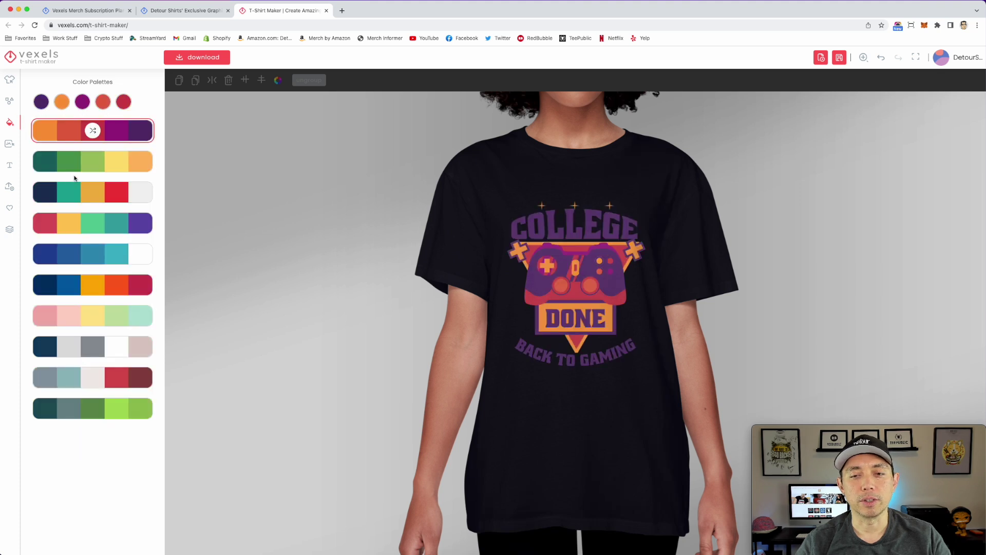
{"action": "left_click", "coordinate": [91, 163]}
{"action": "left_click", "coordinate": [93, 163]}
{"action": "left_click", "coordinate": [95, 165]}
Step: Apply the navy, teal, gold, red and light grey palette and shuffle it to a gold controller with gold lettering
{"action": "left_click", "coordinate": [93, 194]}
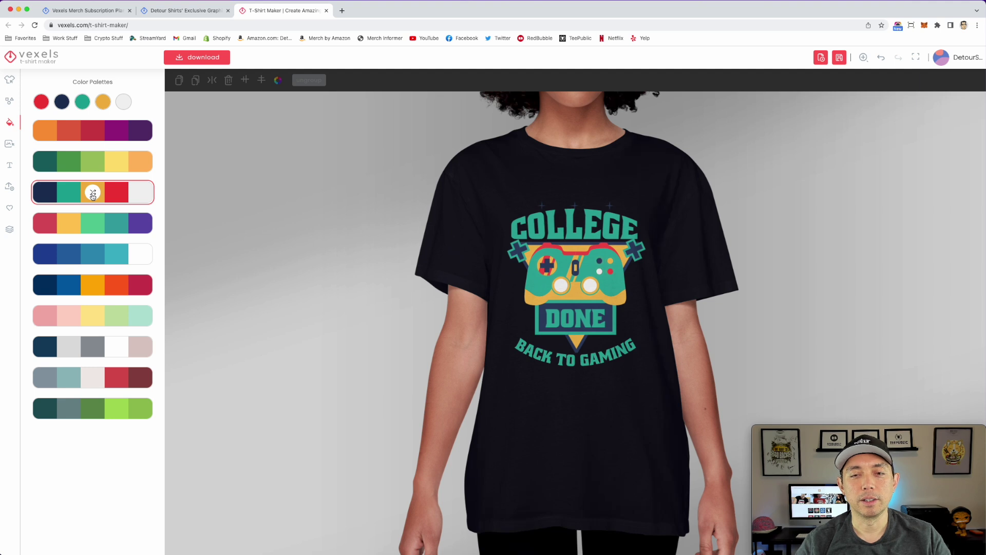
{"action": "left_click", "coordinate": [92, 194]}
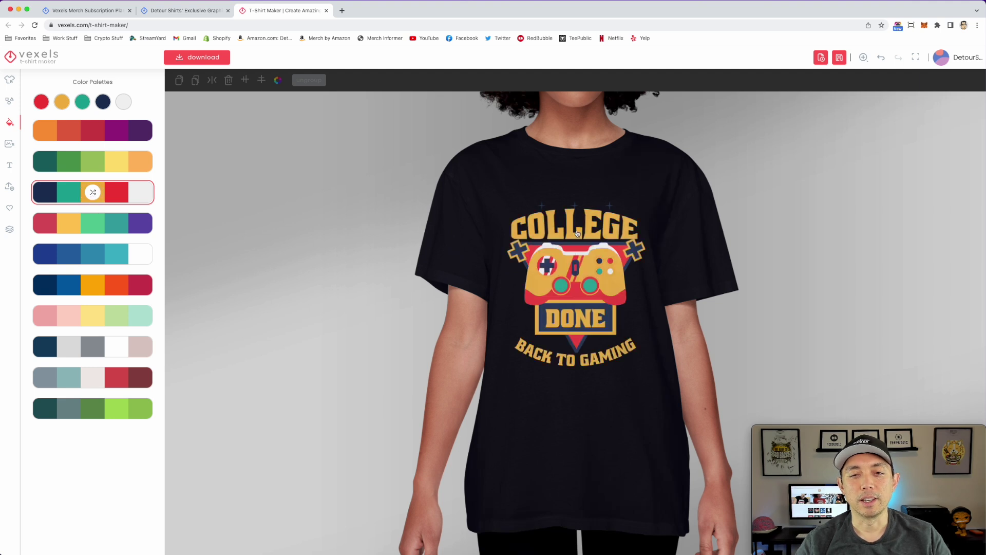
Step: Recolour the COLLEGE text white (#ffffff)
{"action": "left_click", "coordinate": [587, 233]}
{"action": "left_click", "coordinate": [575, 220]}
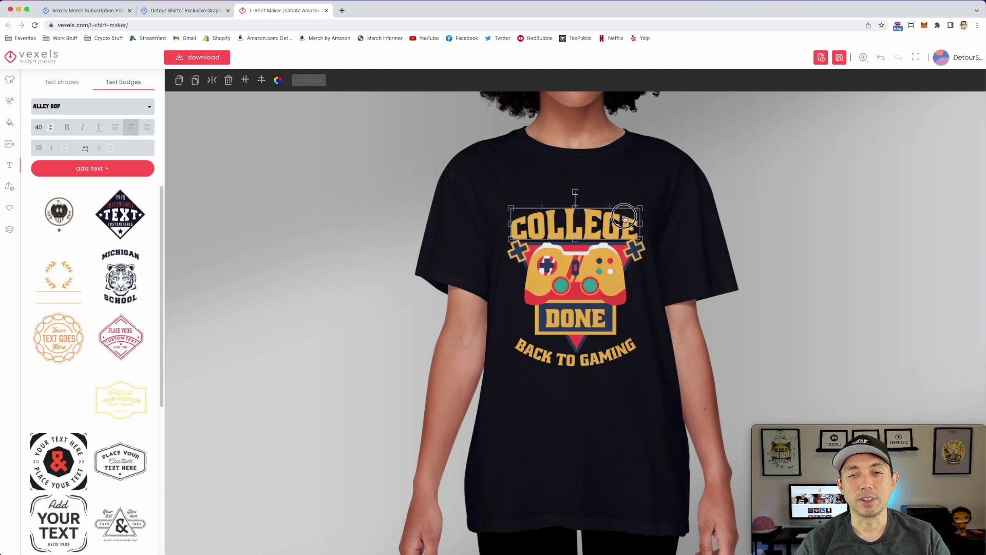
{"action": "left_click", "coordinate": [277, 79]}
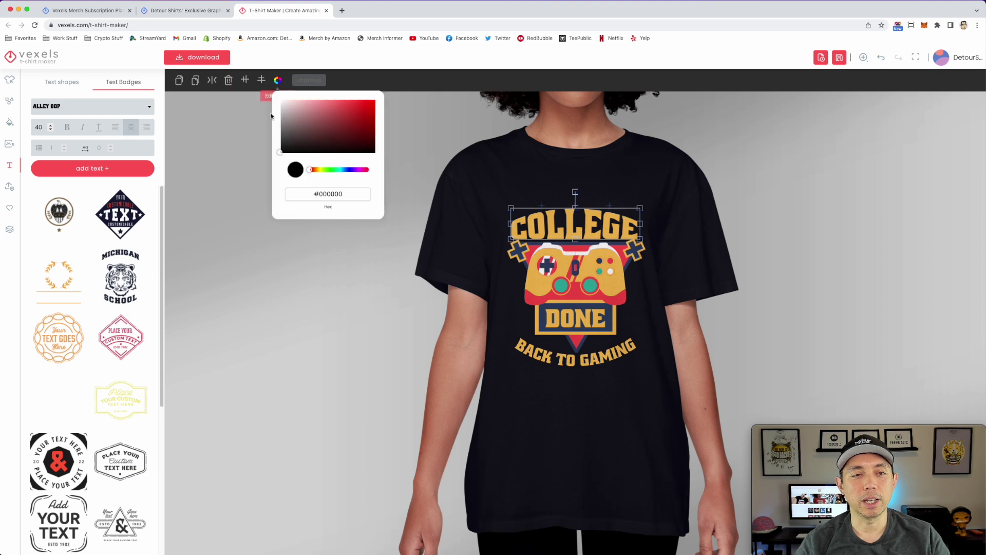
{"action": "left_click_drag", "start_coordinate": [284, 151], "coordinate": [282, 101]}
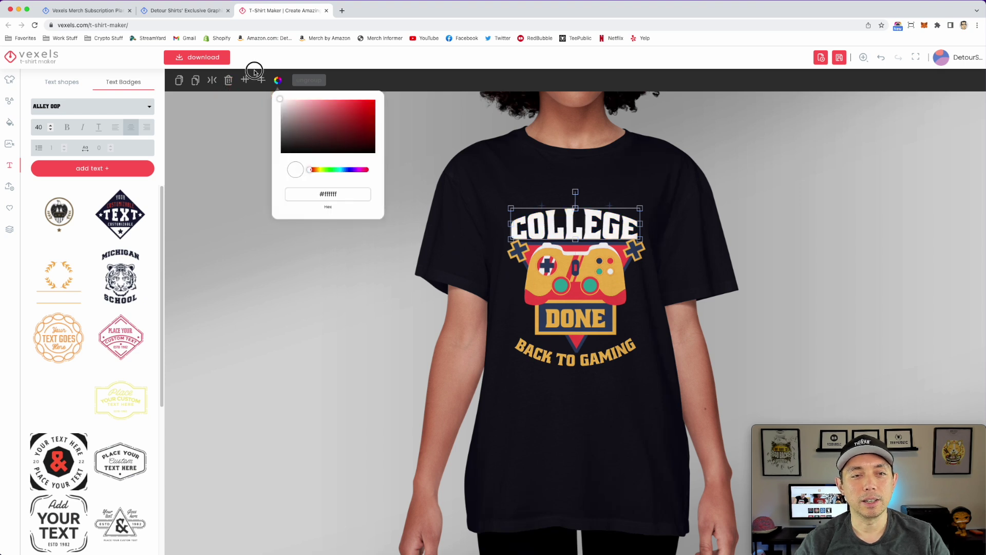
Step: Recolour the three small stars above COLLEGE white (#ffffff) and apply the colour edit
{"action": "left_click", "coordinate": [613, 203]}
{"action": "left_click", "coordinate": [277, 80]}
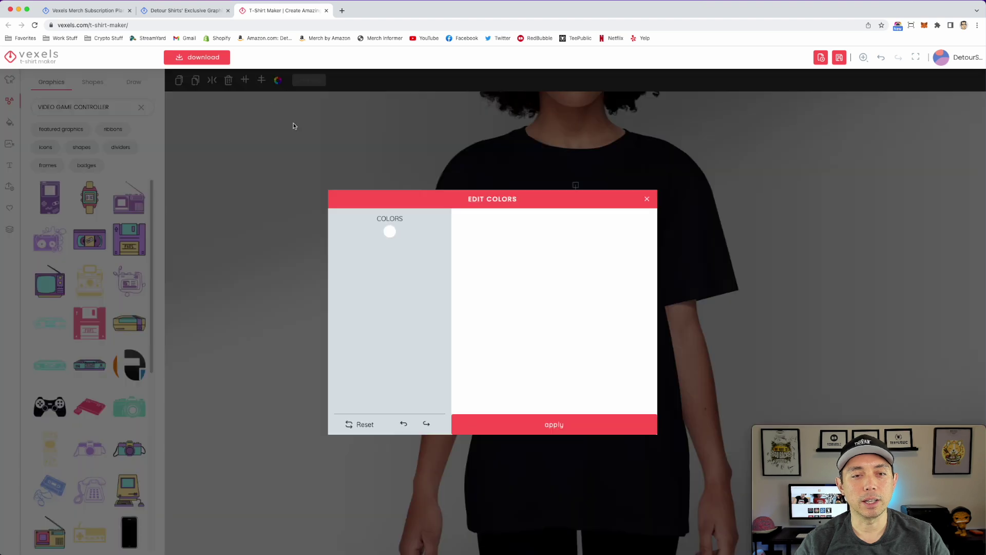
{"action": "left_click", "coordinate": [390, 230]}
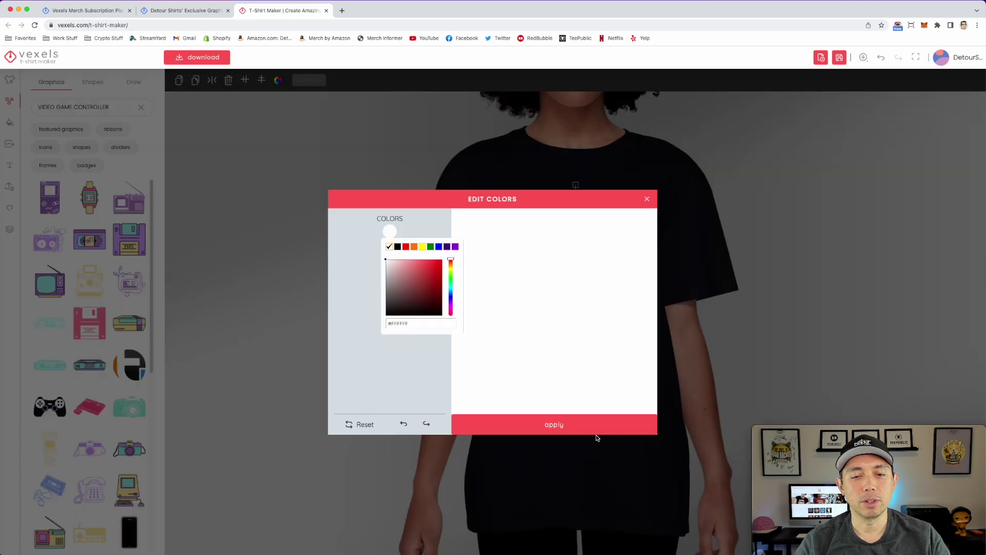
{"action": "left_click", "coordinate": [562, 426]}
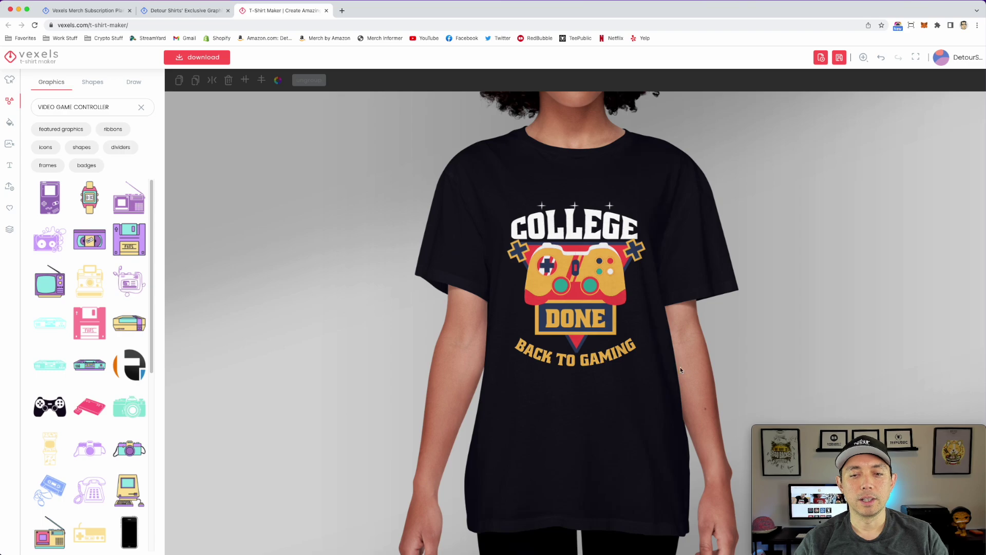
Step: Recolour the BACK TO GAMING text and the DONE text white, and deselect them
{"action": "left_click", "coordinate": [603, 358]}
{"action": "left_click", "coordinate": [278, 80]}
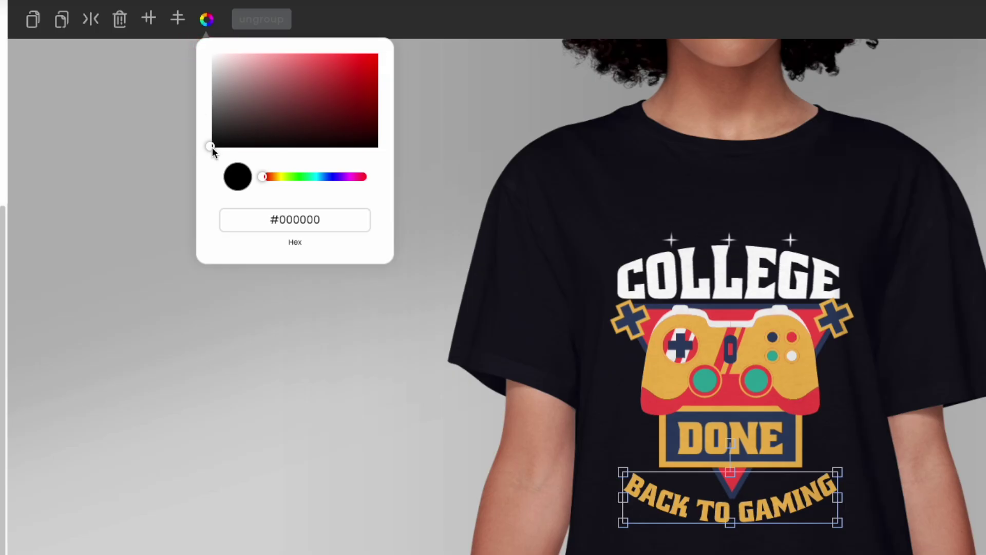
{"action": "left_click", "coordinate": [868, 495]}
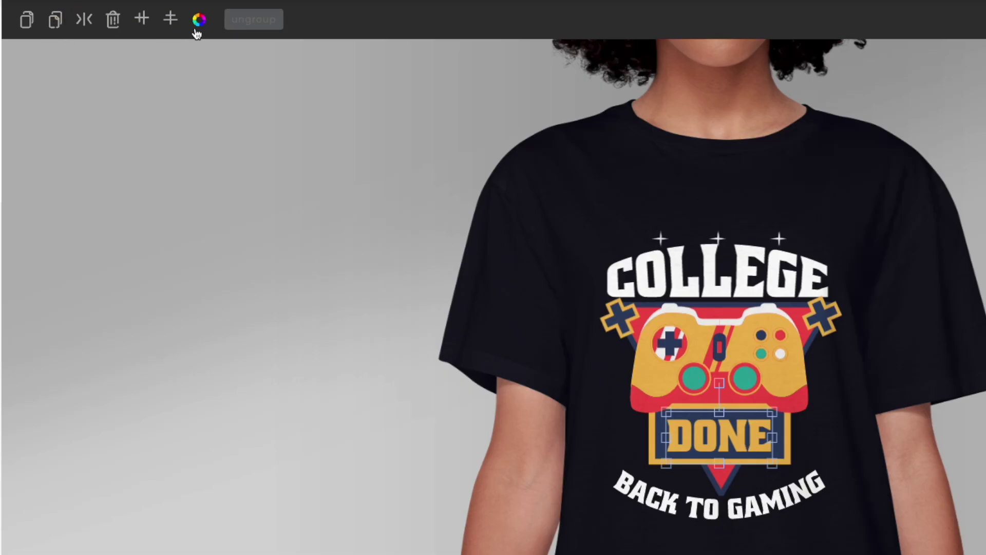
{"action": "left_click", "coordinate": [277, 80]}
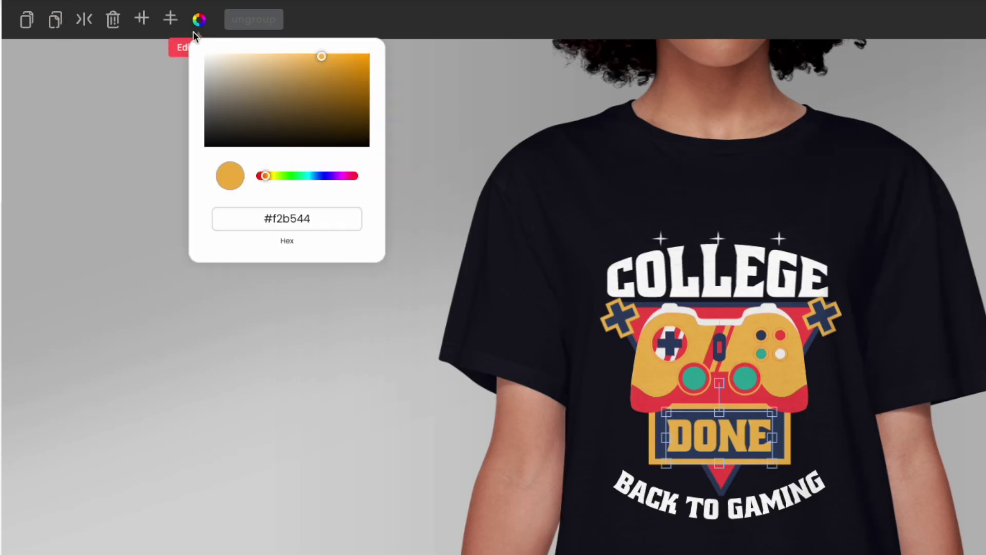
{"action": "left_click_drag", "start_coordinate": [210, 73], "coordinate": [177, 37]}
{"action": "key", "text": "Escape"}
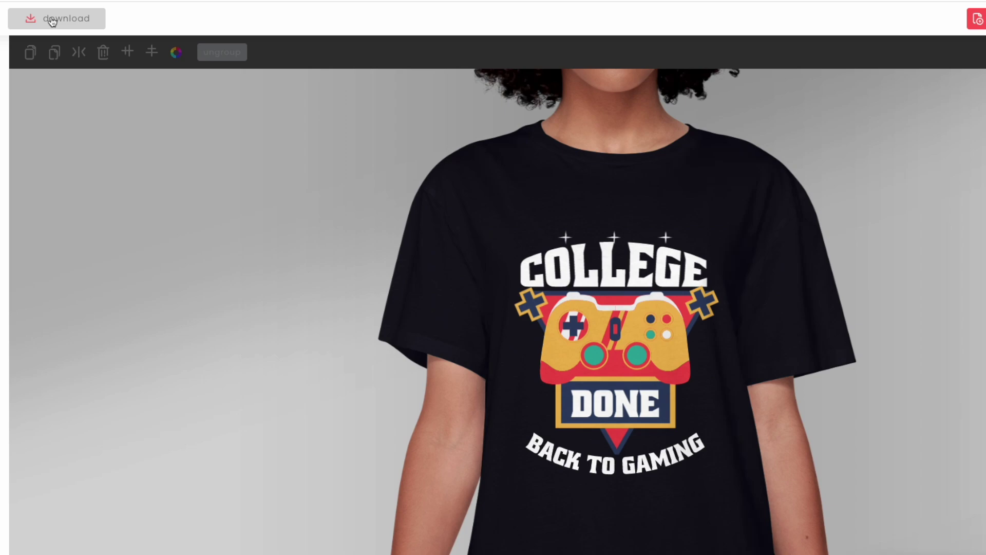
Step: Download the finished shirt design and dismiss the mockup generator offer
{"action": "left_click", "coordinate": [51, 19]}
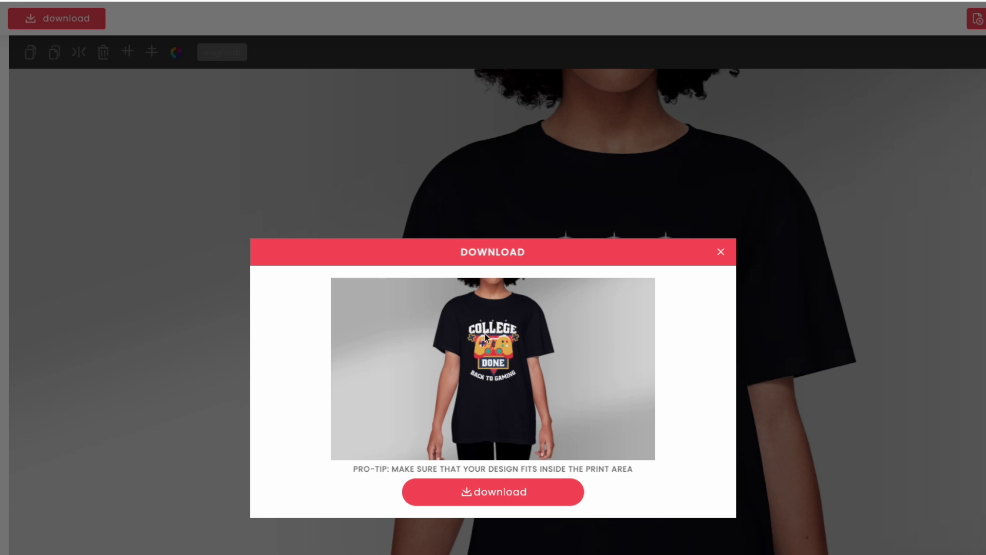
{"action": "left_click", "coordinate": [510, 492]}
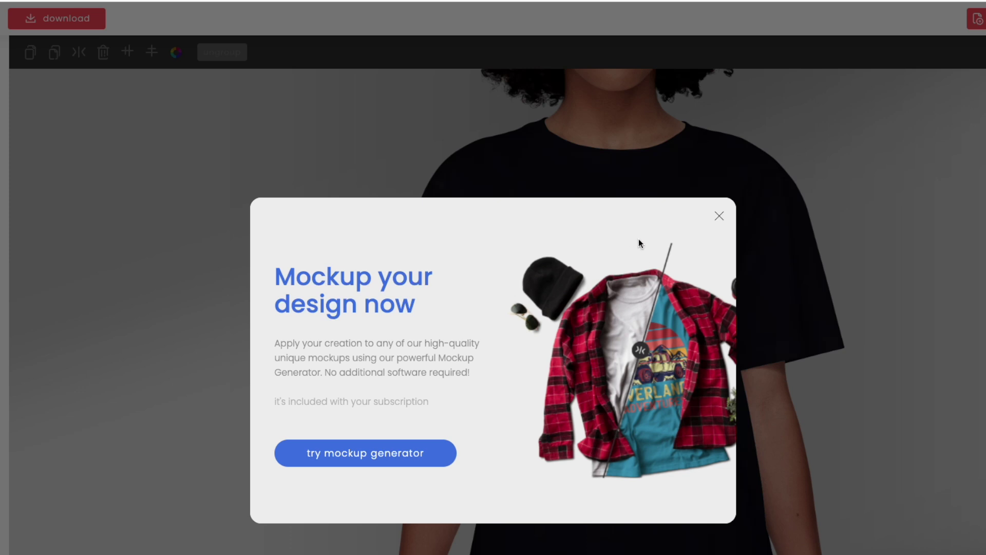
{"action": "left_click", "coordinate": [721, 217]}
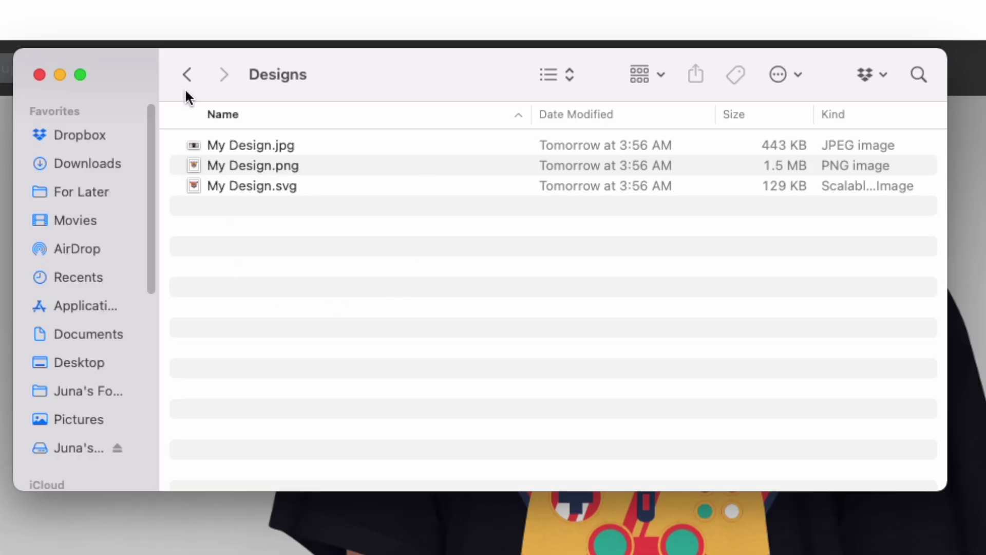
Step: In Finder's Designs folder, check the pixel dimensions of My Design.png in its file information and close the information window
{"action": "left_click", "coordinate": [252, 165]}
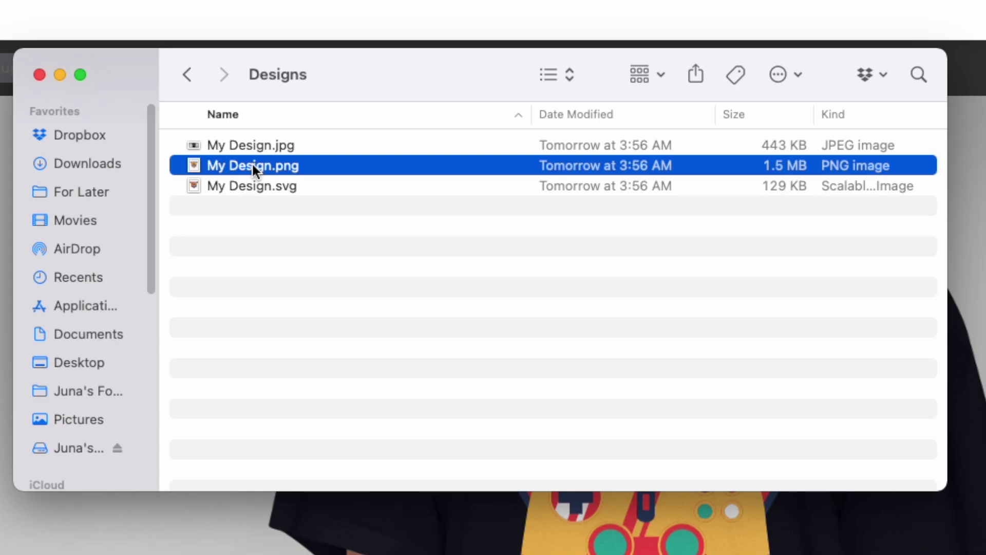
{"action": "key", "text": "super+i"}
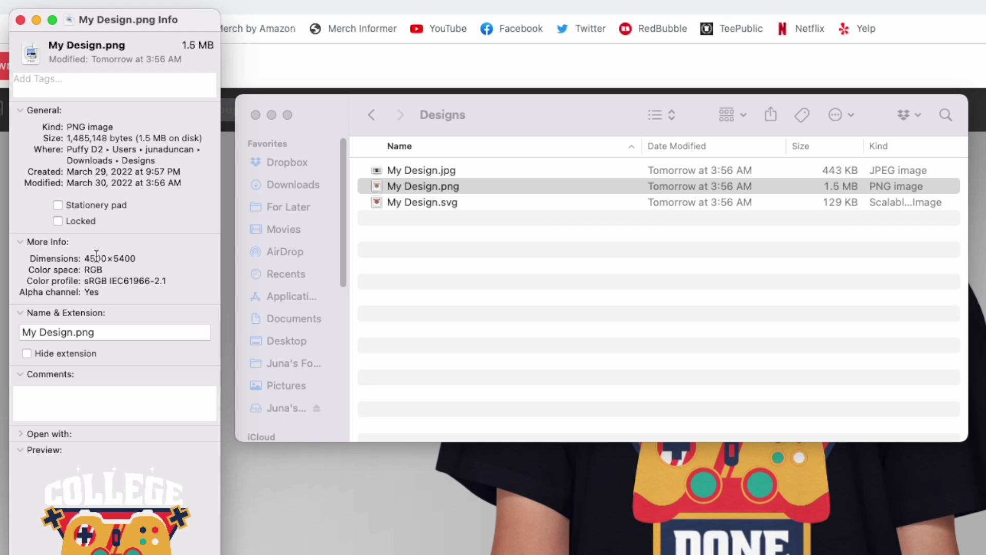
{"action": "left_click", "coordinate": [20, 20]}
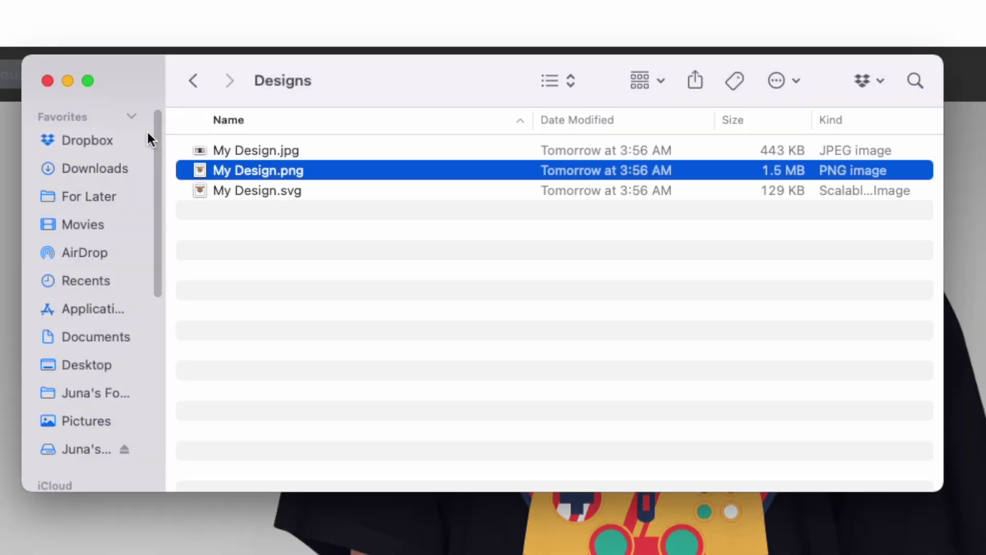
Step: Open My Design.jpg to view the shirt mockup image, and close it
{"action": "left_click", "coordinate": [266, 150]}
{"action": "double_click", "coordinate": [267, 150]}
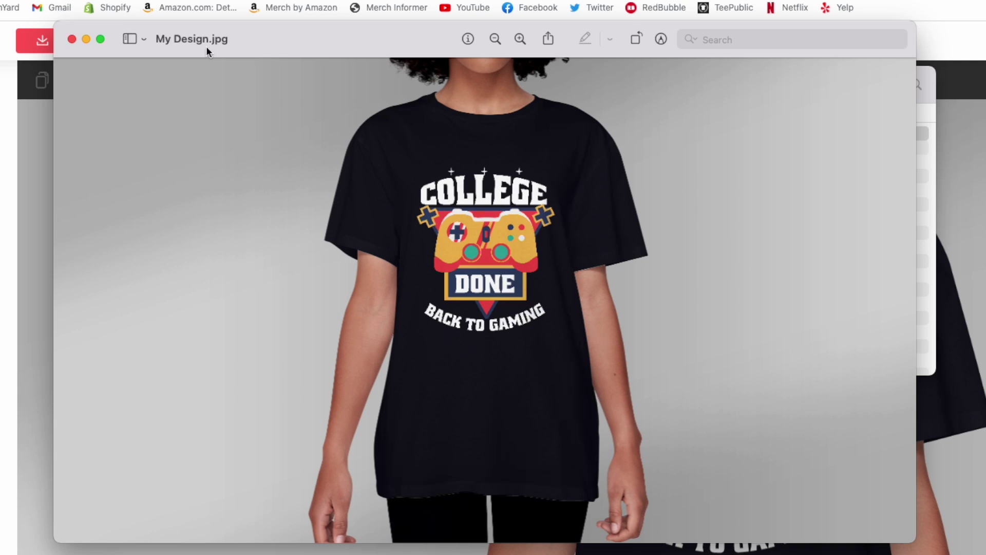
{"action": "left_click", "coordinate": [71, 39]}
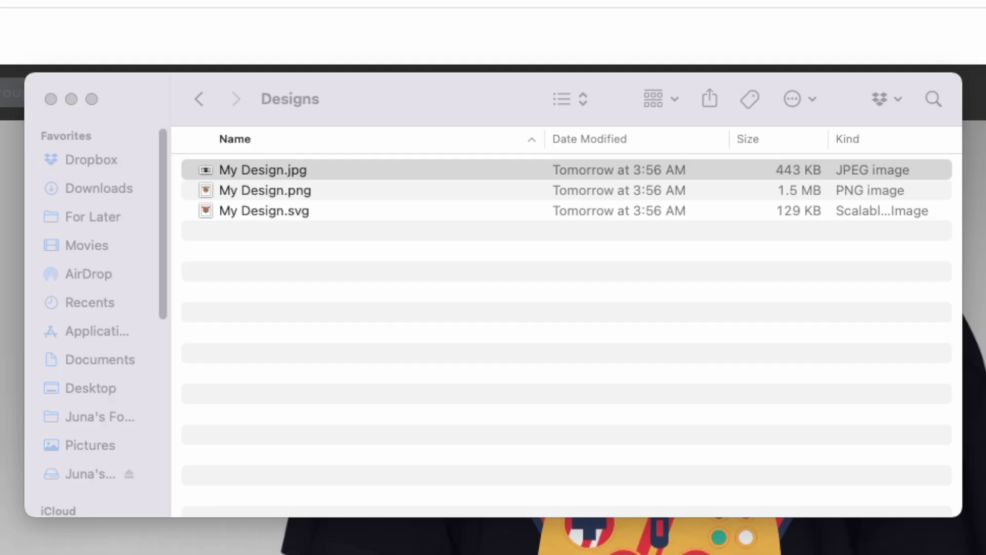
Step: Open My Design.svg in Affinity Designer and select the BACK TO GAMING, COLLEGE and DONE lettering to inspect the separate vector curves
{"action": "left_click", "coordinate": [276, 211]}
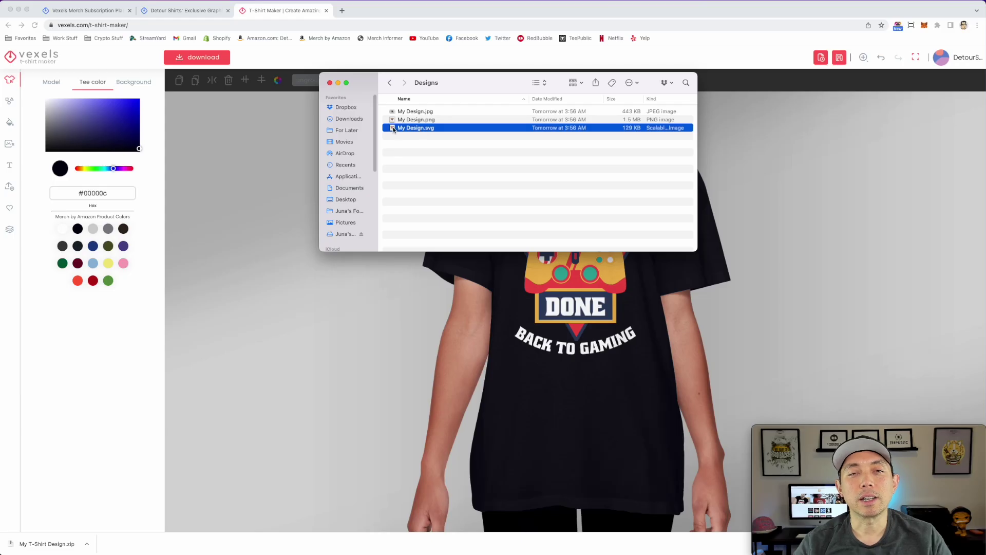
{"action": "left_click", "coordinate": [393, 129]}
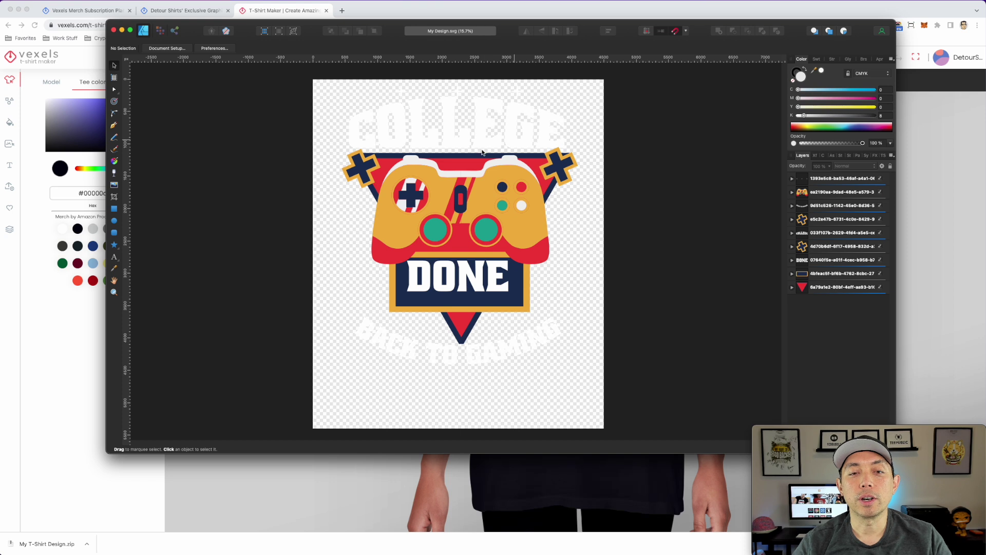
{"action": "left_click", "coordinate": [510, 348]}
{"action": "left_click", "coordinate": [473, 123]}
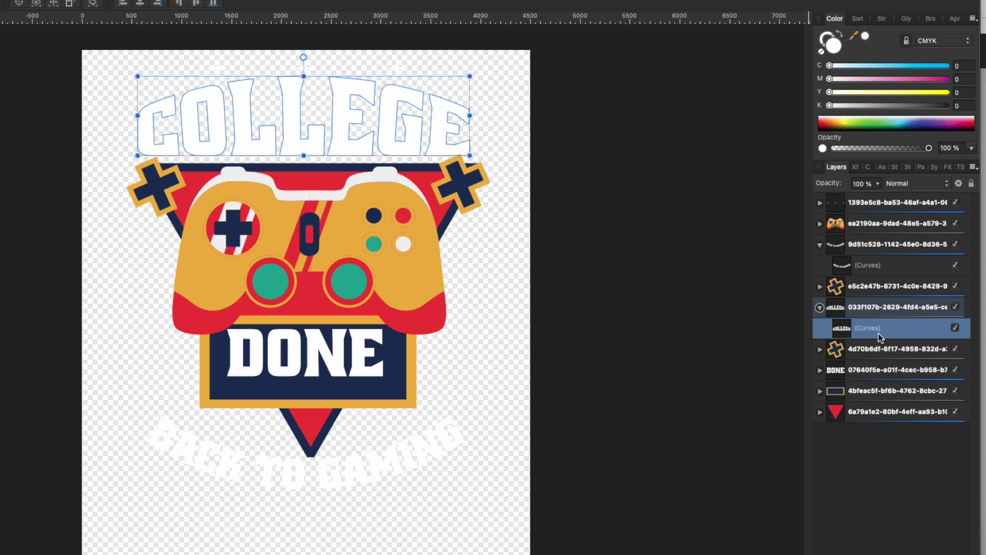
{"action": "left_click", "coordinate": [347, 489]}
{"action": "left_click", "coordinate": [353, 373]}
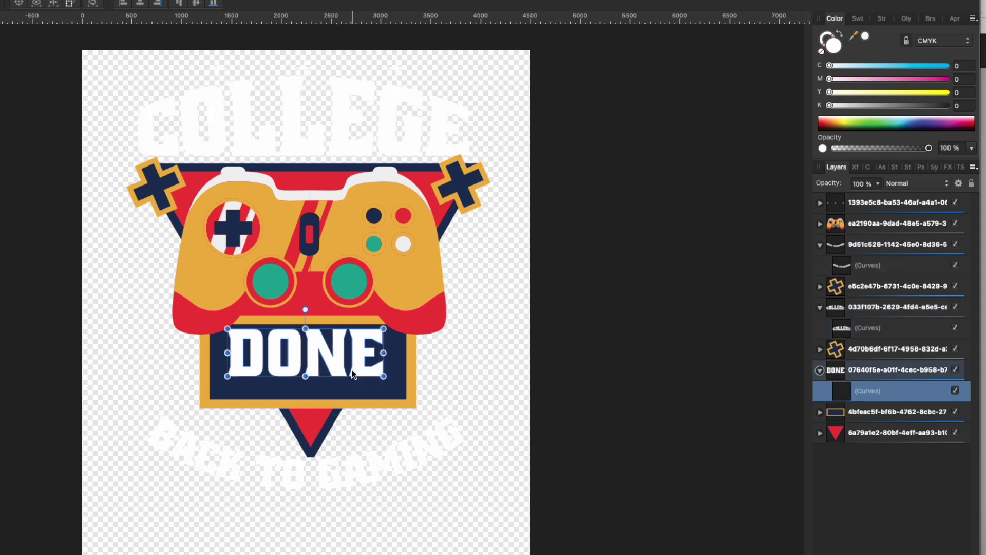
Step: Select the controller and both plus-sign graphics in the artwork to inspect their separate vector groups
{"action": "left_click", "coordinate": [418, 275]}
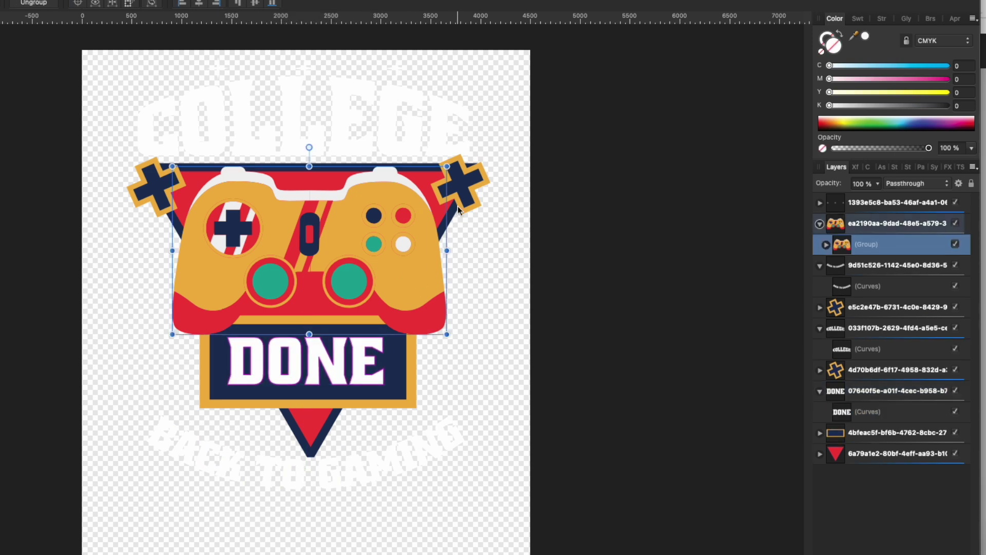
{"action": "left_click", "coordinate": [152, 180]}
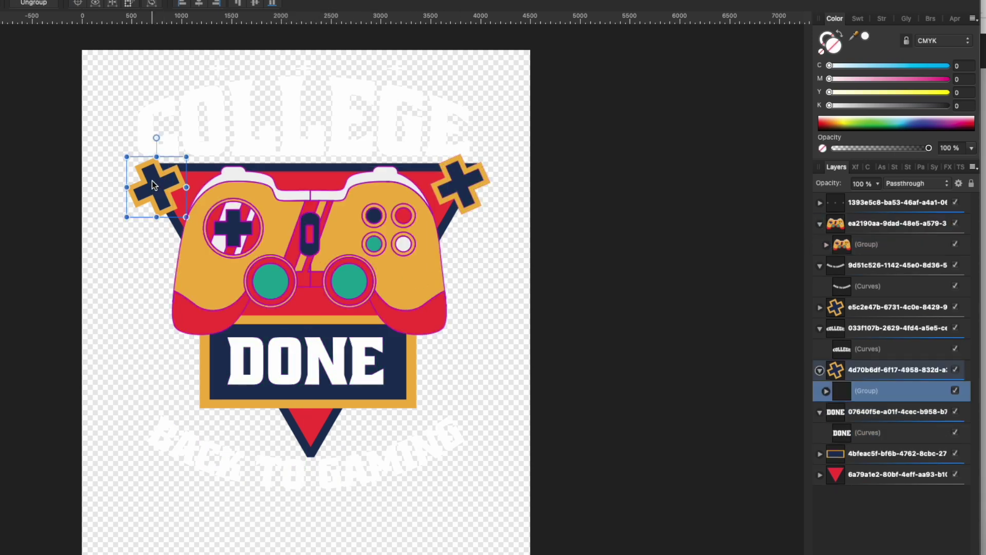
{"action": "left_click", "coordinate": [474, 193]}
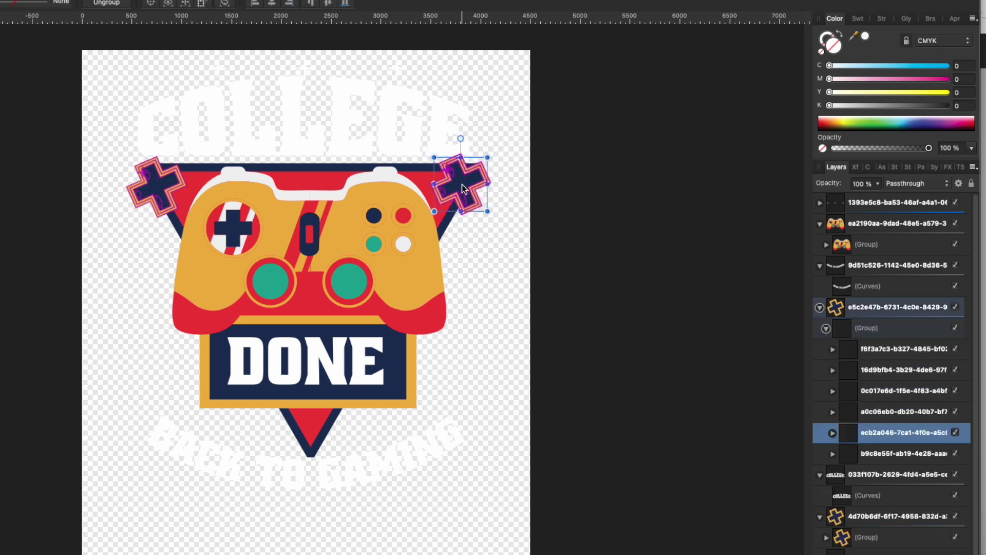
{"action": "left_click", "coordinate": [381, 307]}
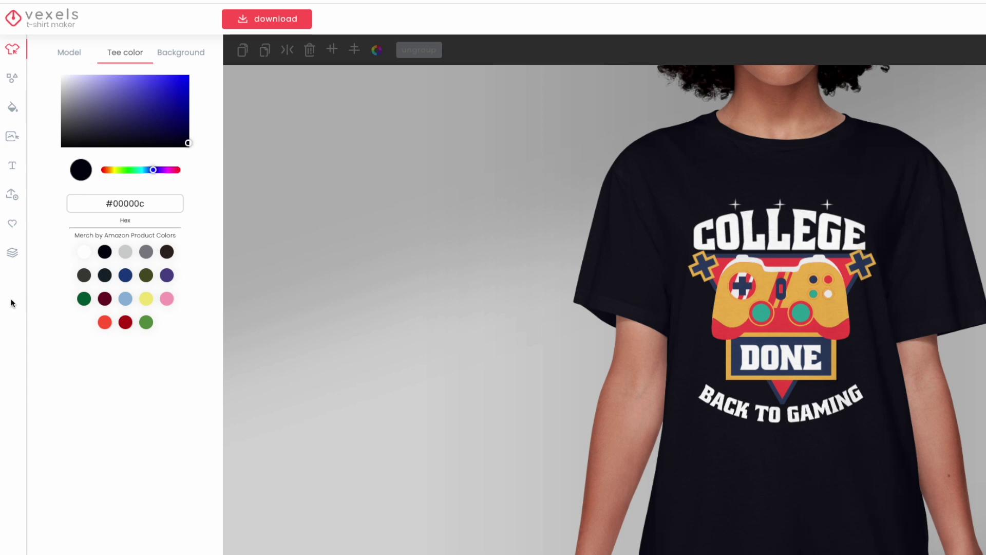
Step: Switch back to the Vexels T-Shirt Maker and look through the text badges and the T-shirt template library
{"action": "left_click", "coordinate": [12, 167]}
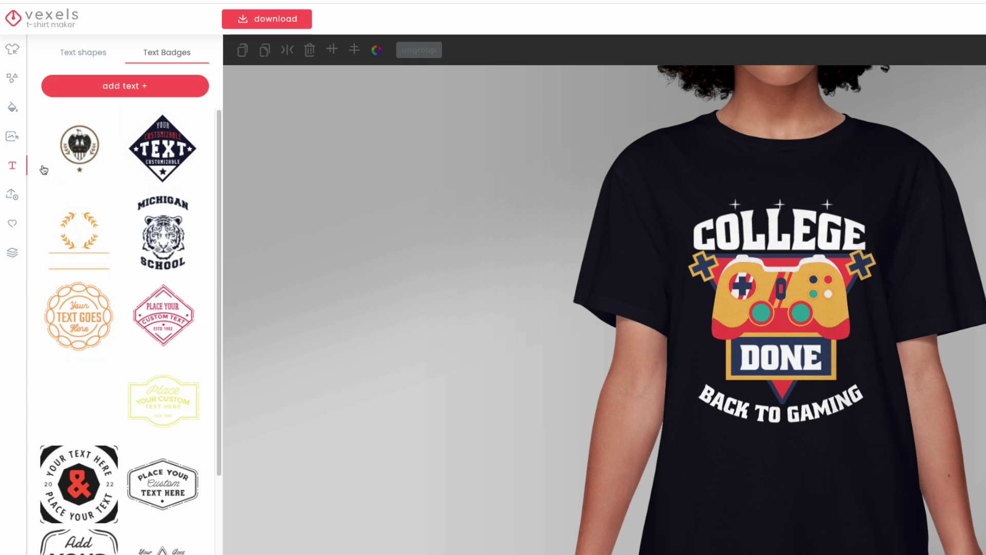
{"action": "left_click", "coordinate": [13, 138]}
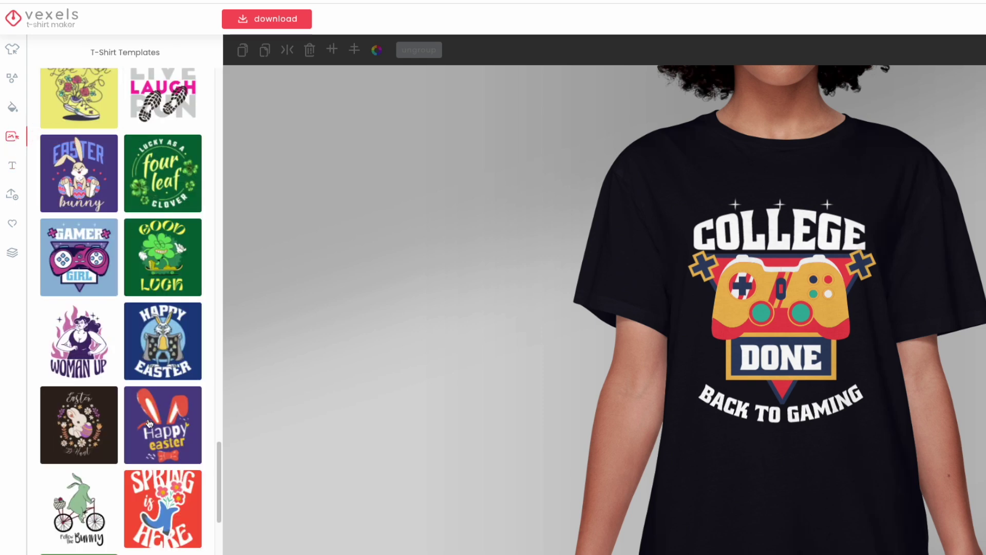
{"action": "scroll", "coordinate": [157, 330], "scroll_direction": "down", "scroll_amount": 10}
{"action": "scroll", "coordinate": [157, 330], "scroll_direction": "down", "scroll_amount": 20}
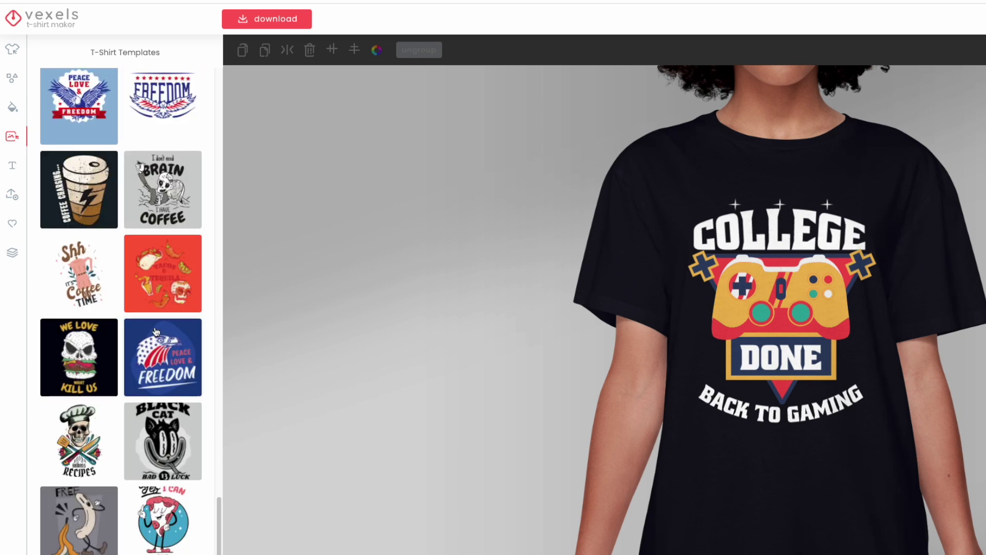
{"action": "scroll", "coordinate": [128, 205], "scroll_direction": "up", "scroll_amount": 7}
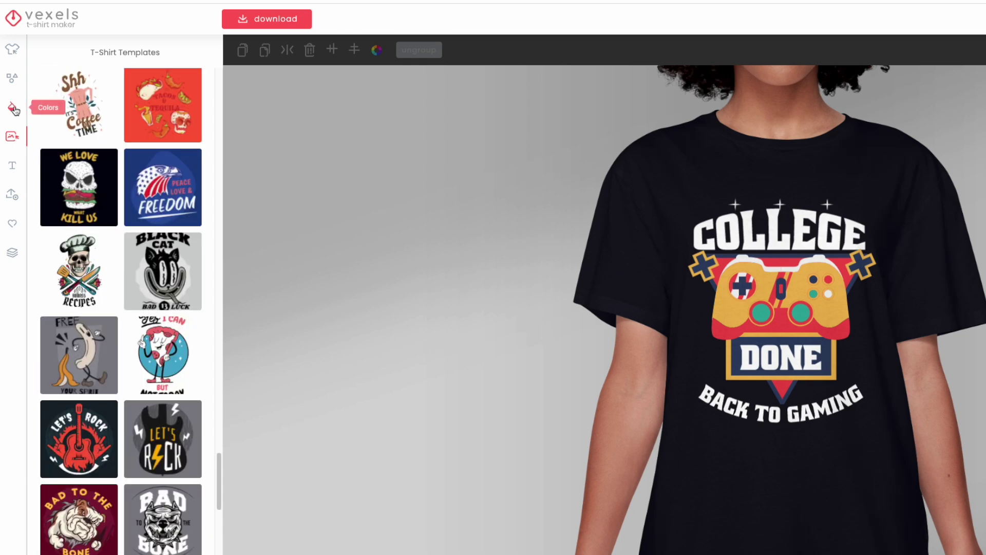
Step: Look over the available featured graphics, basic shapes and drawing options for adding design elements
{"action": "left_click", "coordinate": [12, 78]}
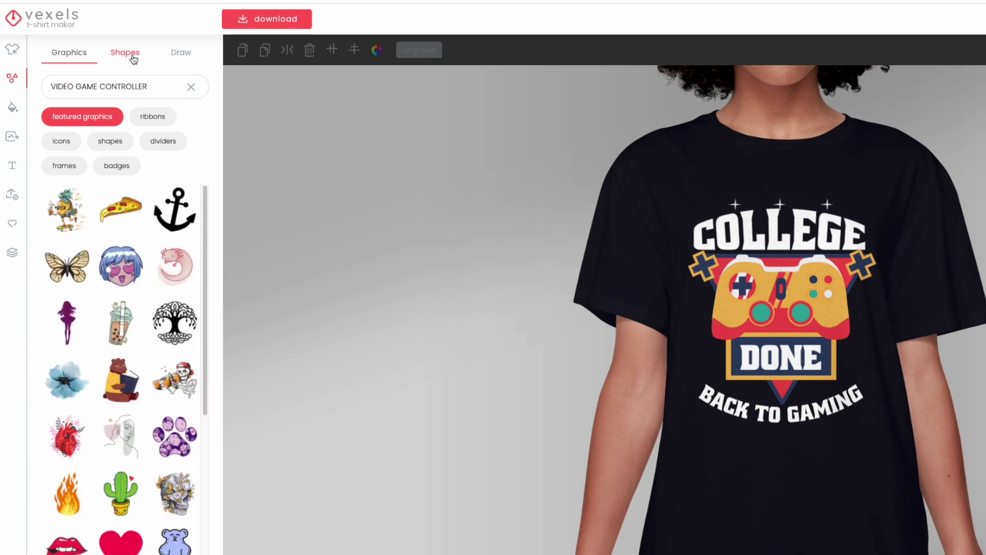
{"action": "left_click", "coordinate": [125, 53]}
{"action": "left_click", "coordinate": [181, 53]}
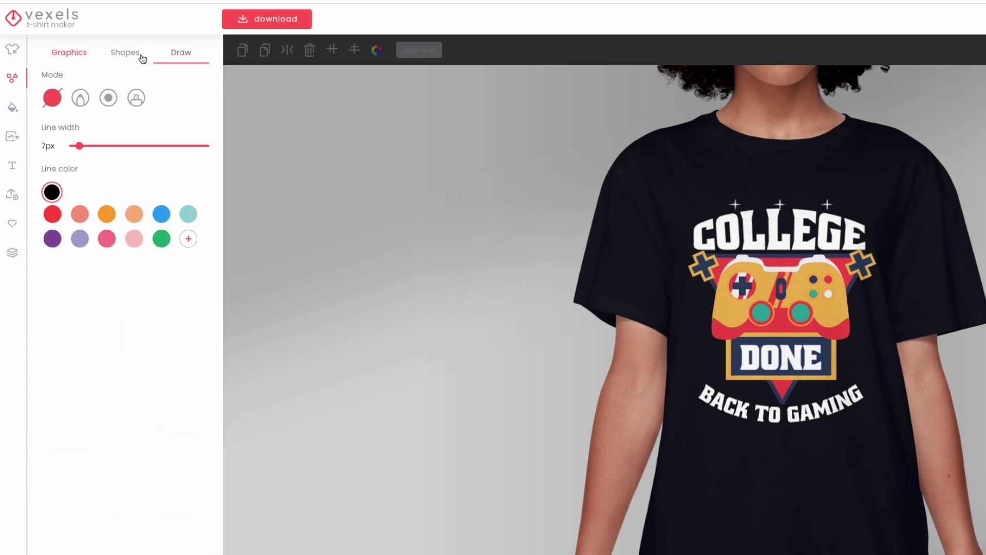
{"action": "left_click", "coordinate": [115, 54]}
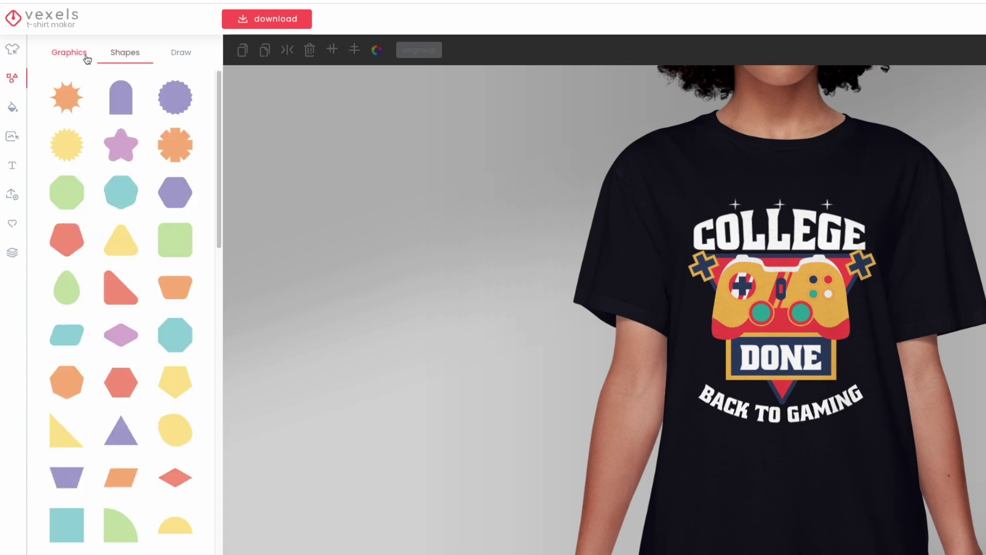
{"action": "left_click", "coordinate": [82, 56]}
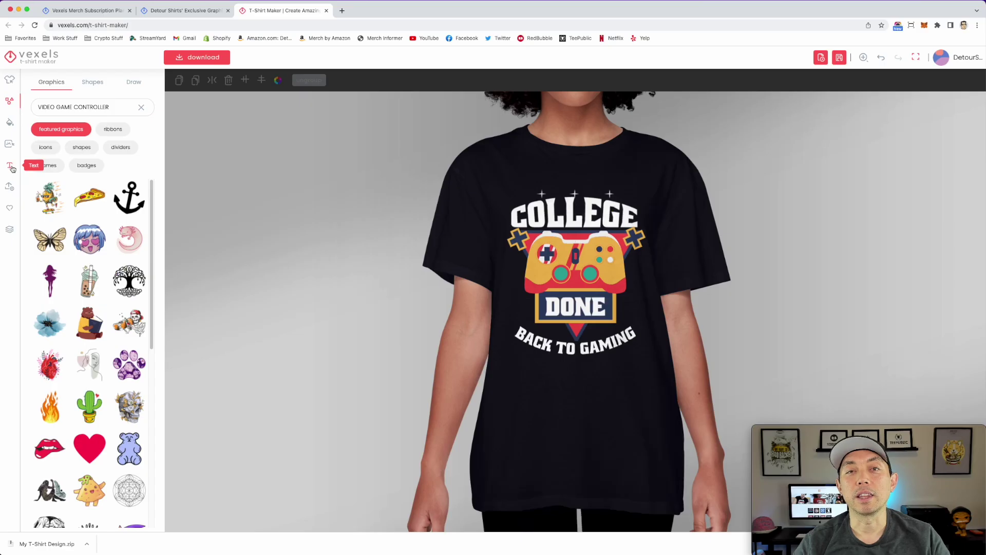
Step: View the text shape presets, browse the fonts available for the BACK TO GAMING text, and deselect it
{"action": "left_click", "coordinate": [12, 165]}
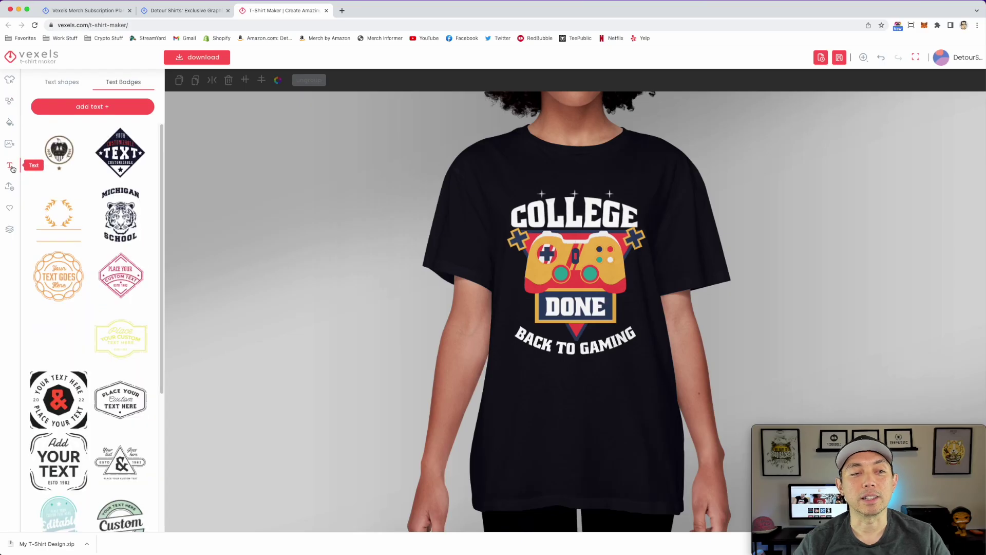
{"action": "left_click", "coordinate": [62, 83]}
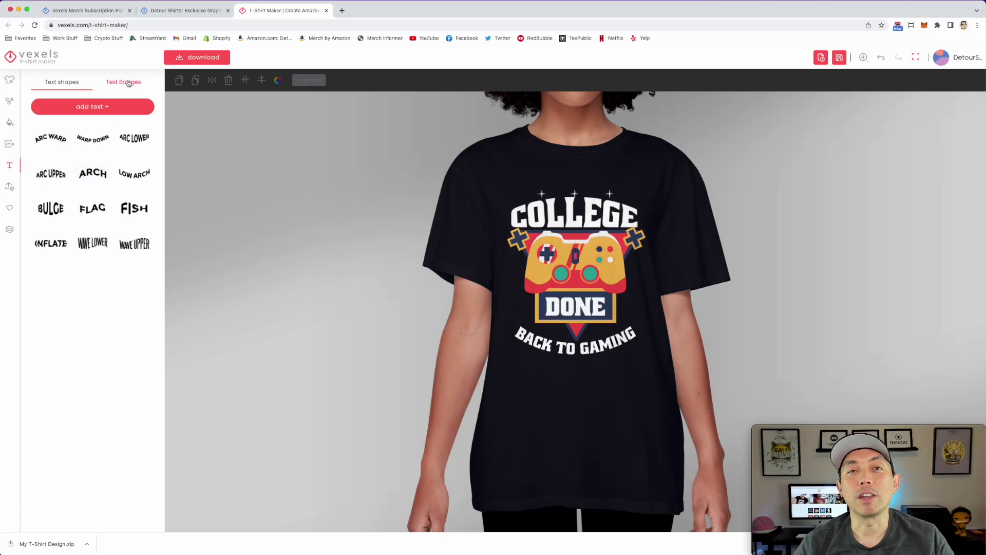
{"action": "left_click", "coordinate": [550, 345]}
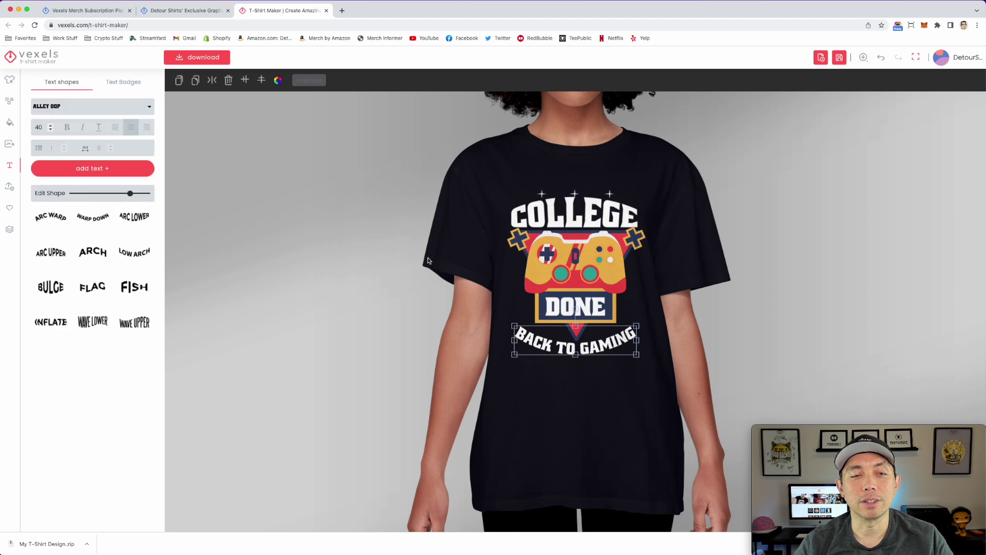
{"action": "left_click", "coordinate": [150, 108]}
{"action": "scroll", "coordinate": [117, 155], "scroll_direction": "down", "scroll_amount": 10}
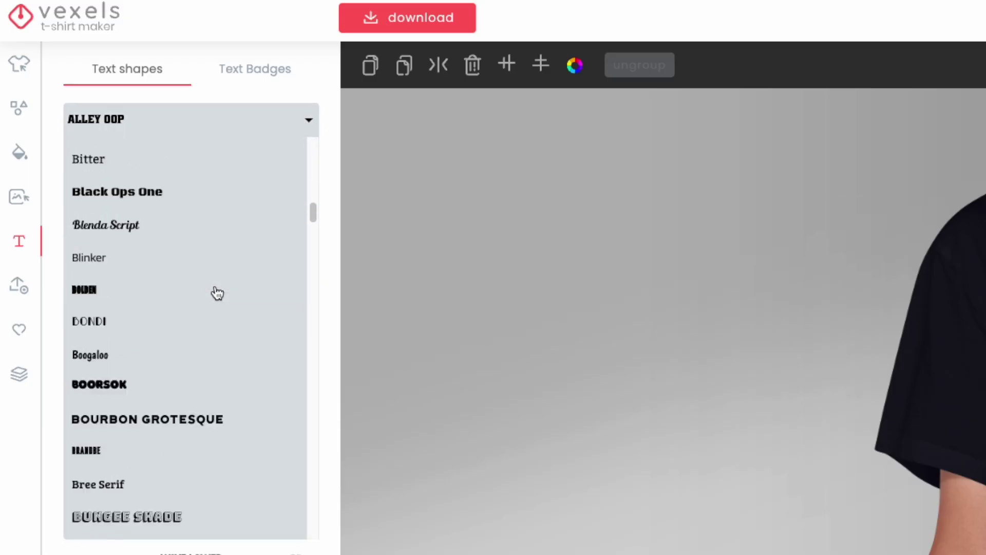
{"action": "scroll", "coordinate": [217, 293], "scroll_direction": "down", "scroll_amount": 20}
{"action": "scroll", "coordinate": [210, 297], "scroll_direction": "down", "scroll_amount": 15}
{"action": "scroll", "coordinate": [209, 297], "scroll_direction": "up", "scroll_amount": 15}
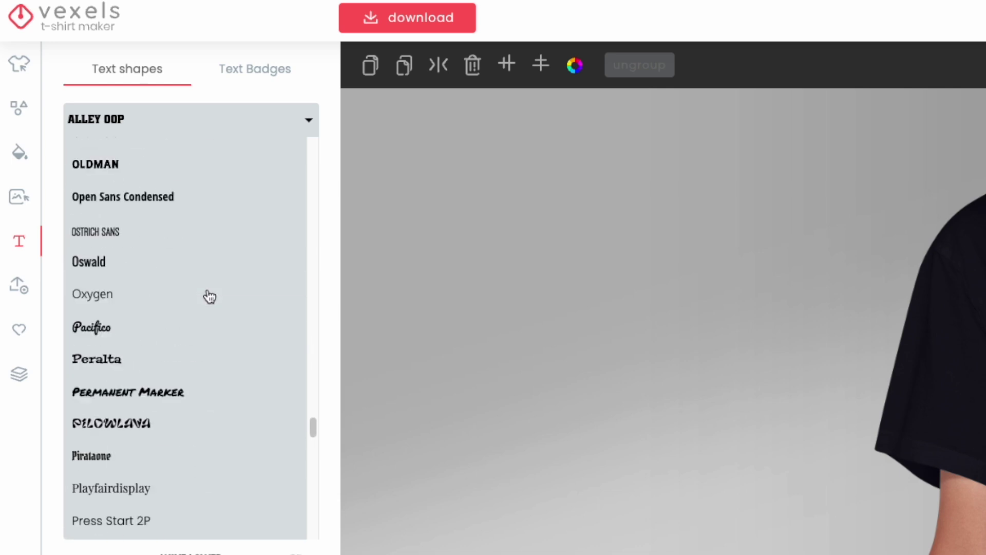
{"action": "scroll", "coordinate": [210, 297], "scroll_direction": "up", "scroll_amount": 15}
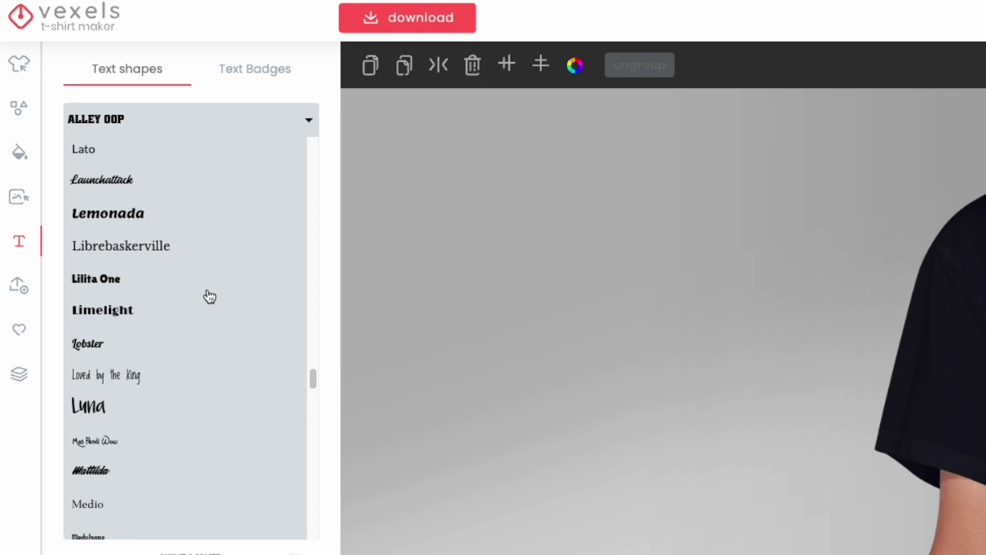
{"action": "scroll", "coordinate": [211, 297], "scroll_direction": "up", "scroll_amount": 3}
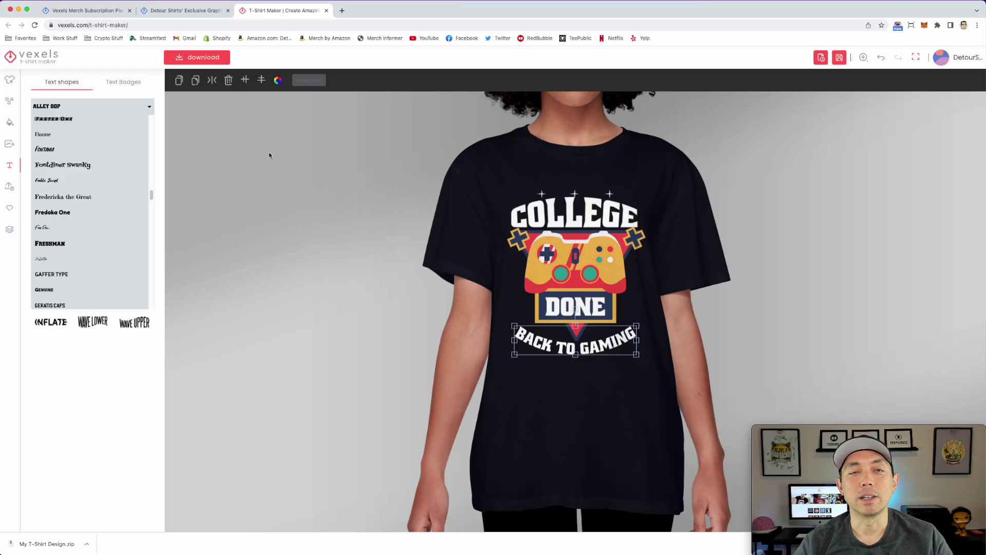
{"action": "left_click", "coordinate": [293, 165]}
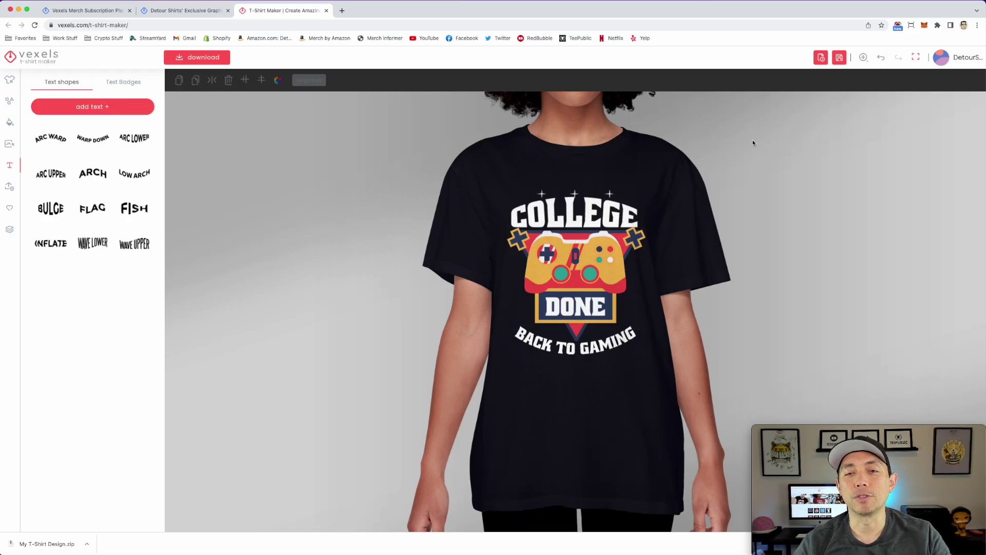